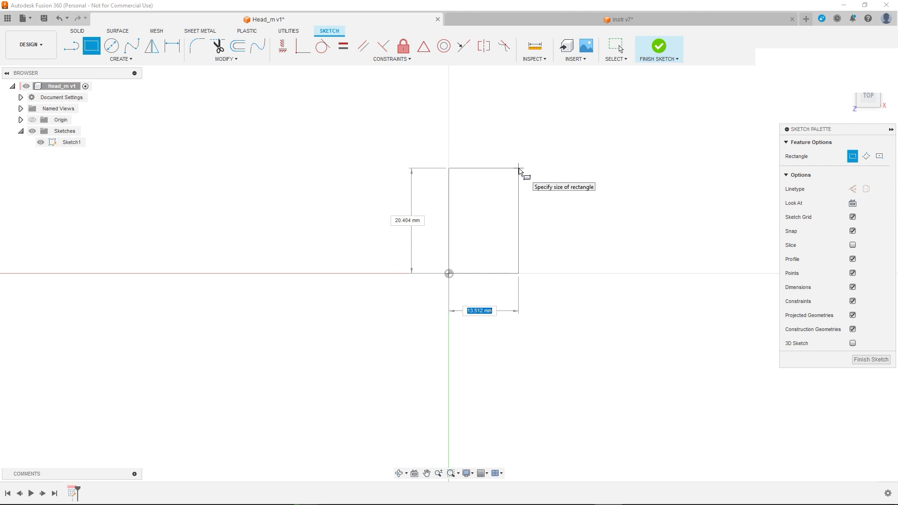
Step: Draw a rectangle 40 mm wide and 80 mm high from the origin
type("0")
key("Tab")
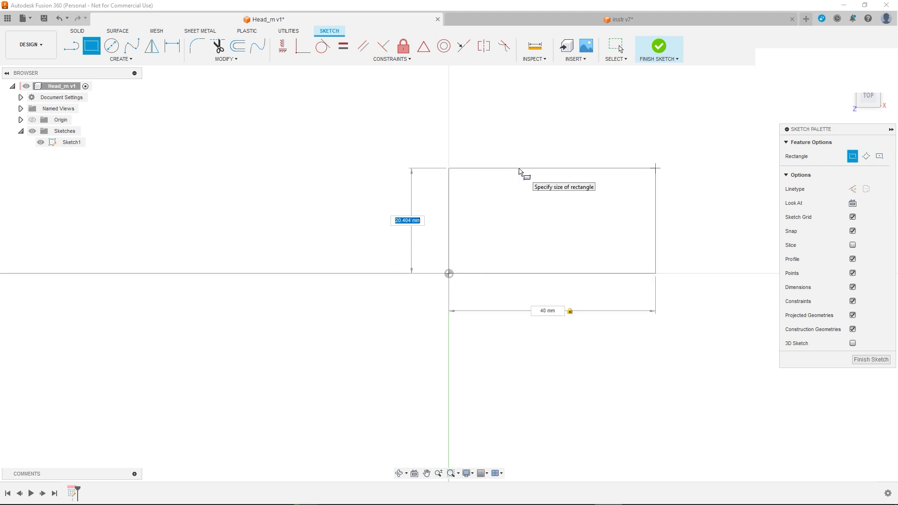
type("80")
key("Tab")
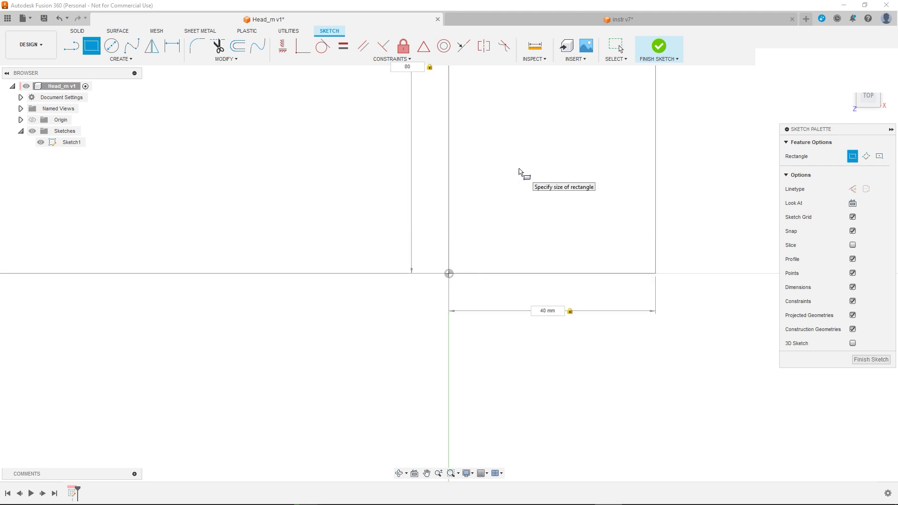
key("Return")
Step: Draw an 8 mm diameter circle inside the rectangle, near the left edge at mid-height
mouse_move(501, 154)
middle_mouse_down()
mouse_move(423, 267)
mouse_move(383, 360)
middle_mouse_up()
scroll(388, 346, "down", 2)
left_click(111, 46)
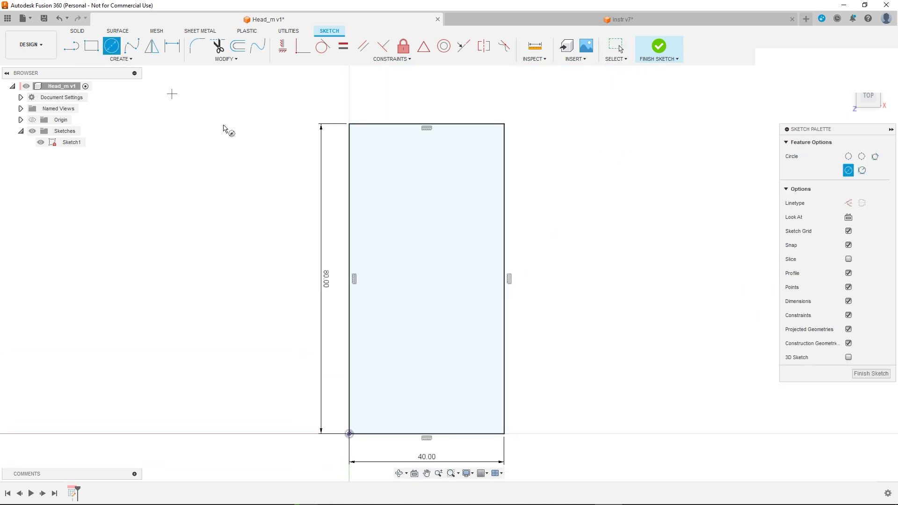
left_click(378, 280)
key("Return")
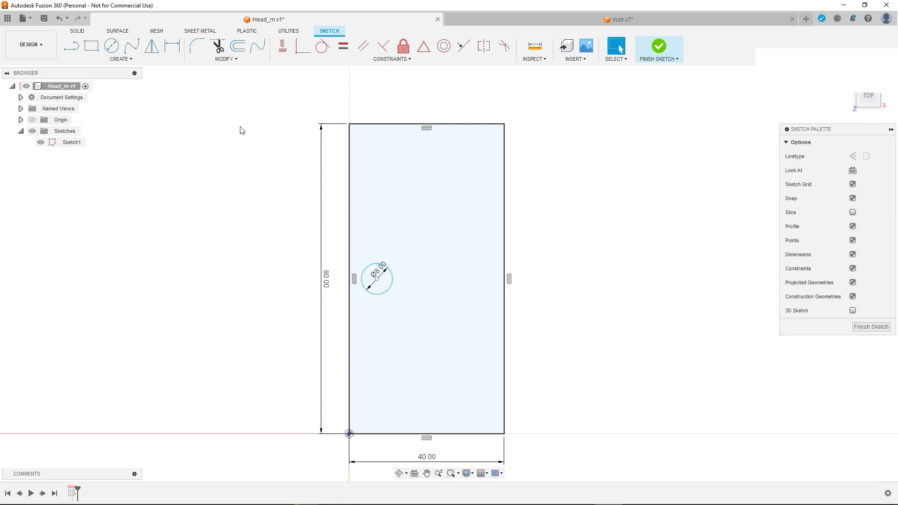
Step: Dimension the circle's centre 10 mm from the rectangle's left edge
left_click(172, 45)
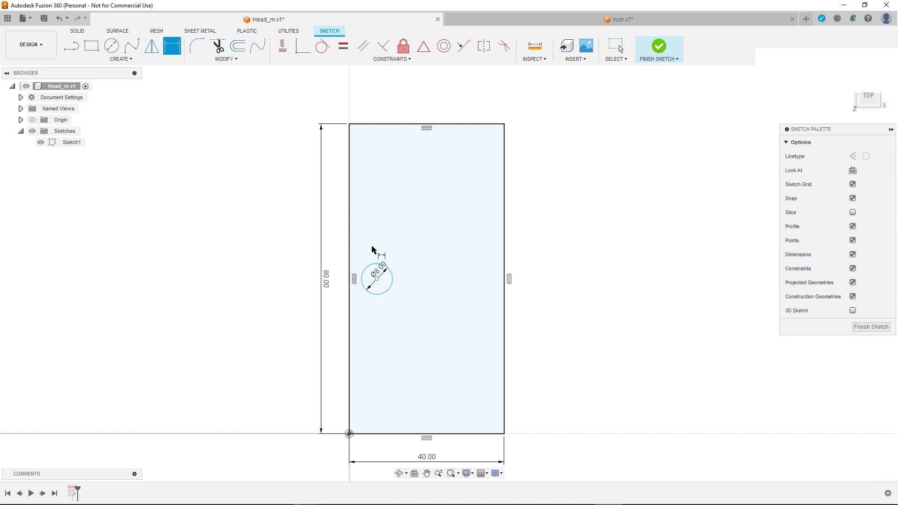
left_click(377, 279)
left_click(352, 298)
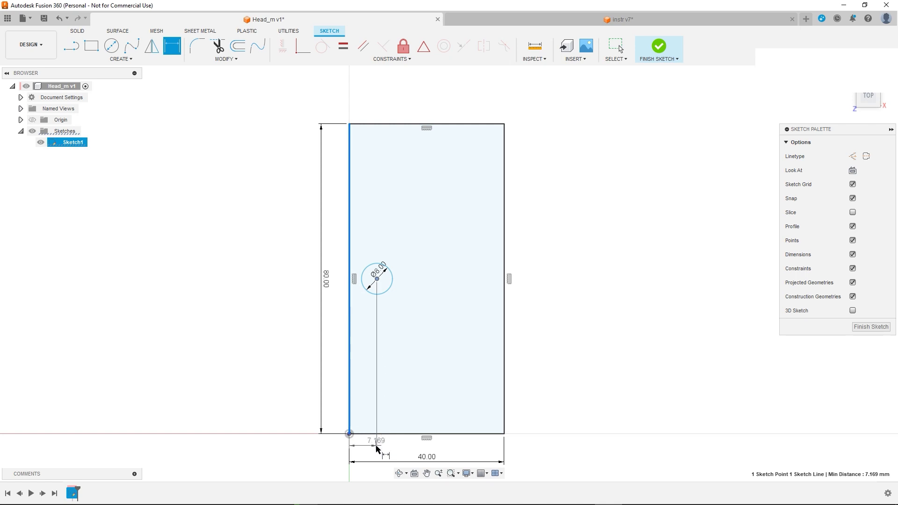
left_click(377, 450)
type("10")
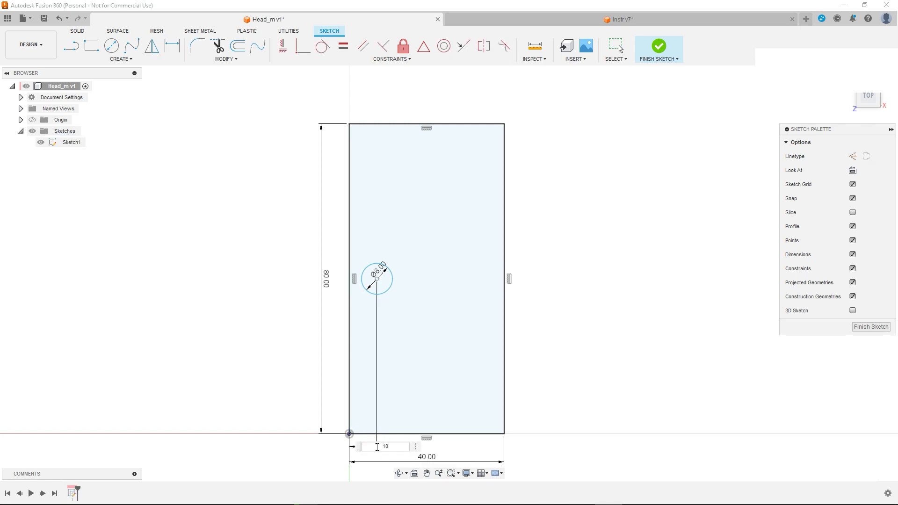
key("Return")
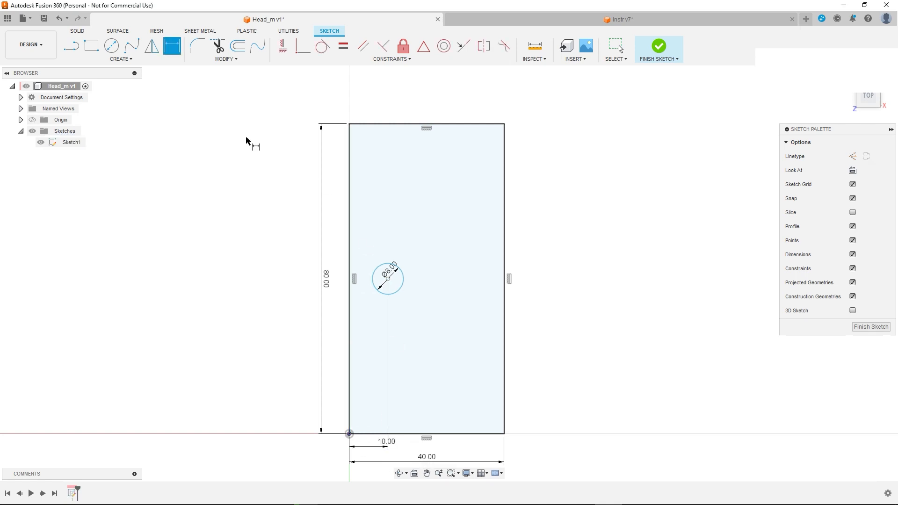
Step: Extrude the rectangle profile around the circular hole 6 mm as a new body
left_click(198, 32)
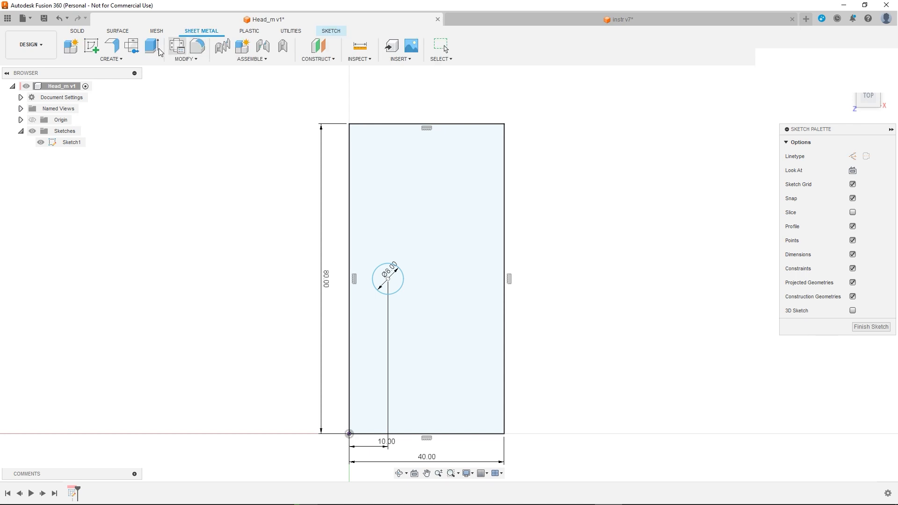
key("e")
left_click(401, 199)
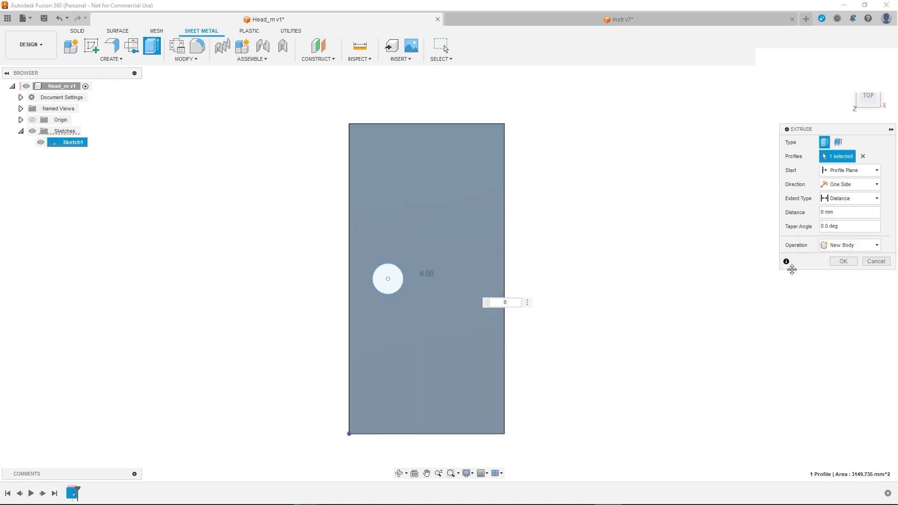
left_click(846, 261)
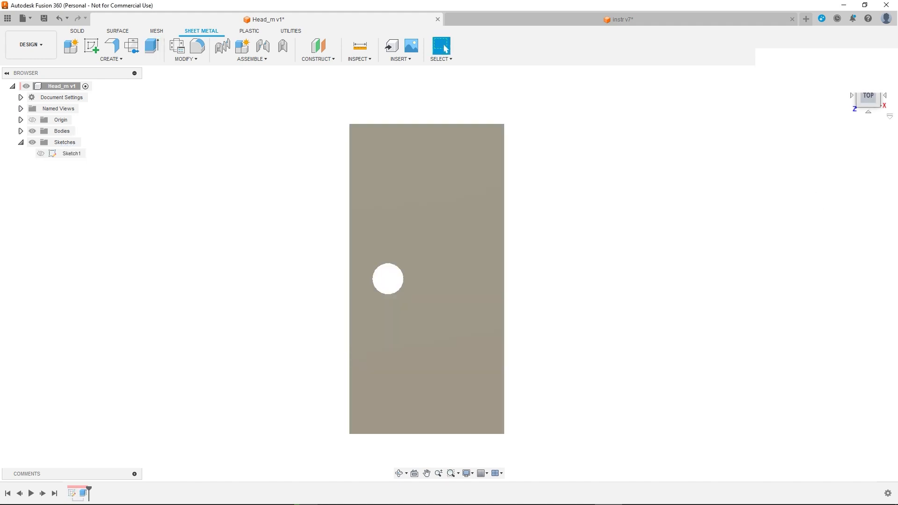
Step: Start a sketch on the plate's top face and draw a 40 by 8 mm rectangle along the short edge opposite the origin
left_click(848, 75)
scroll(467, 283, "down", 3)
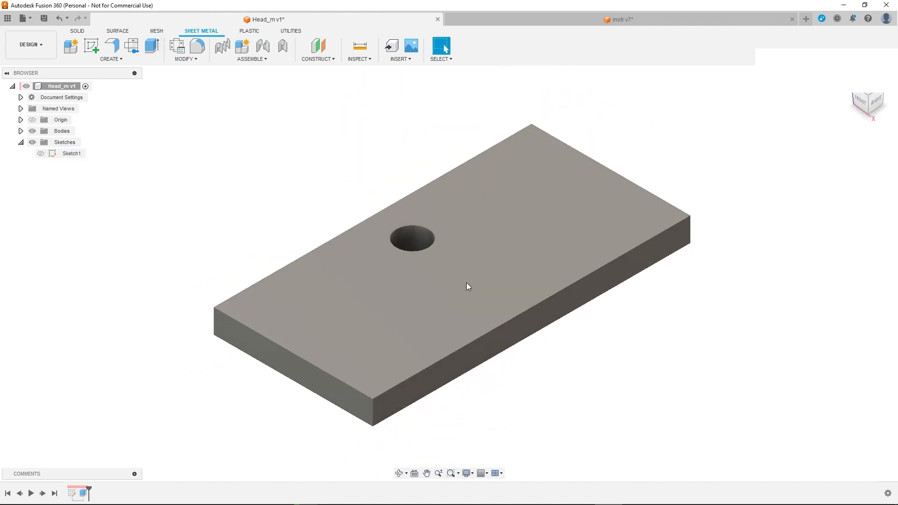
left_click(442, 286)
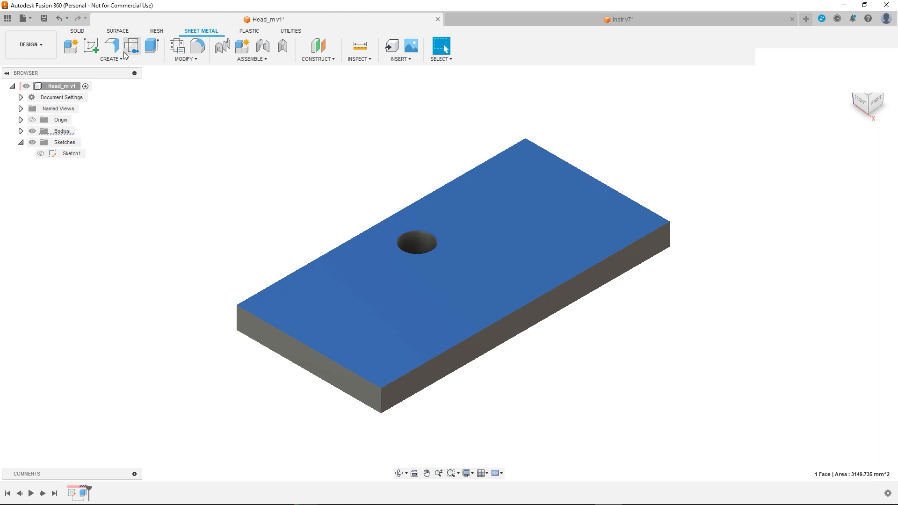
left_click(125, 50)
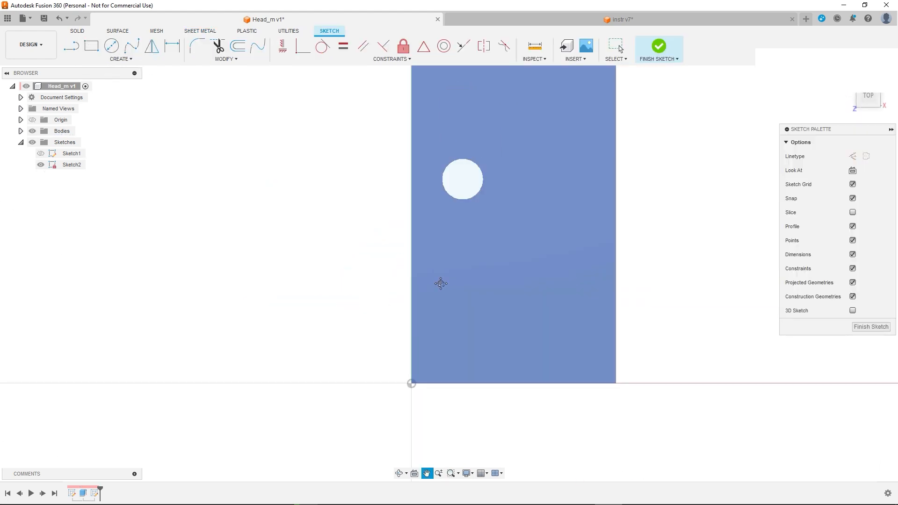
left_click(92, 47)
left_click(355, 120)
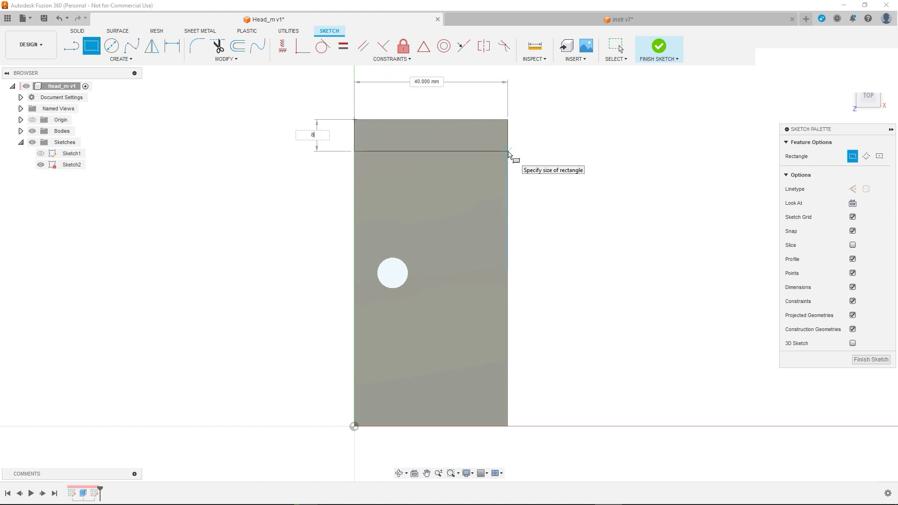
type("8")
key("Return")
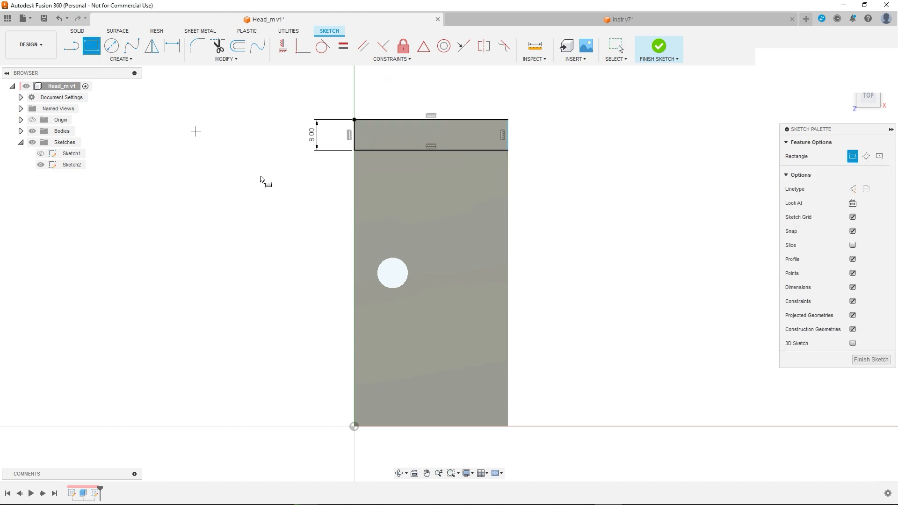
Step: Draw a second rectangle, 40 by 13 mm, along the plate's short edge at the origin
left_click(355, 427)
key("Tab")
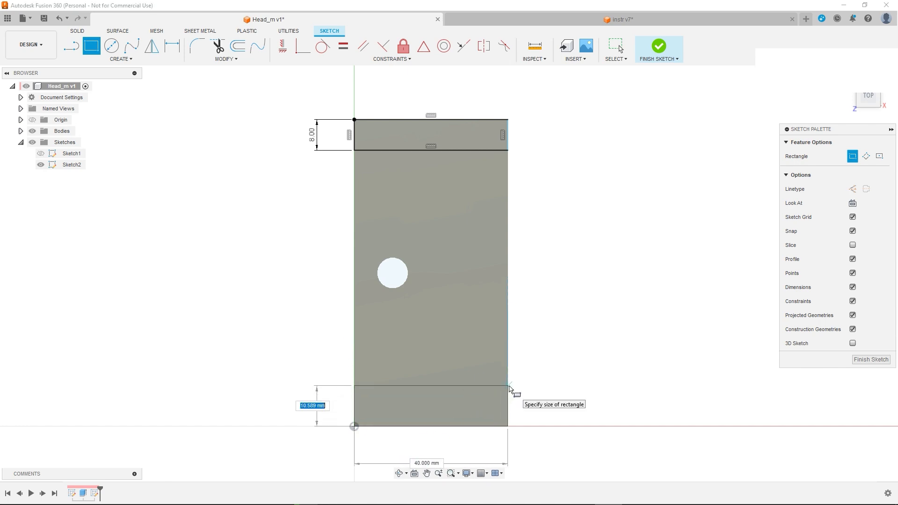
key("Return")
key("Escape")
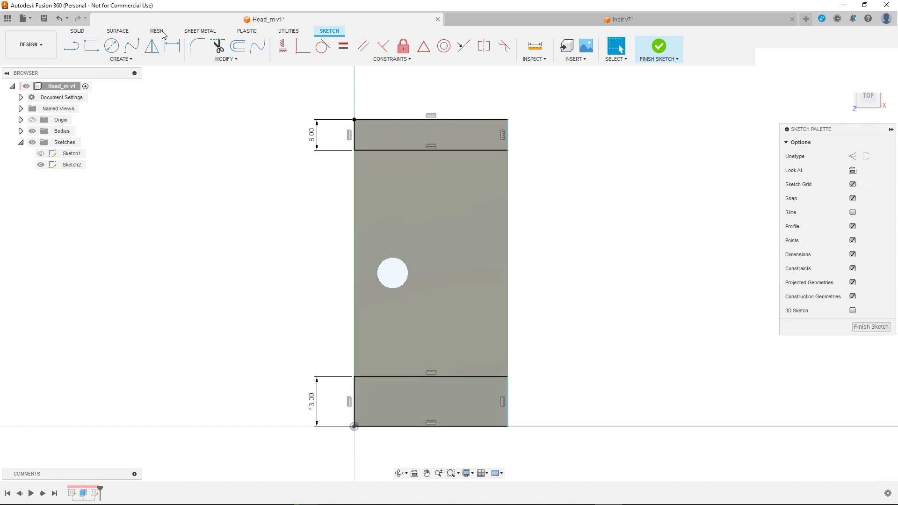
Step: Extrude both end rectangles 56 mm upward, joined to the plate, to form two walls
left_click(200, 31)
left_click(152, 45)
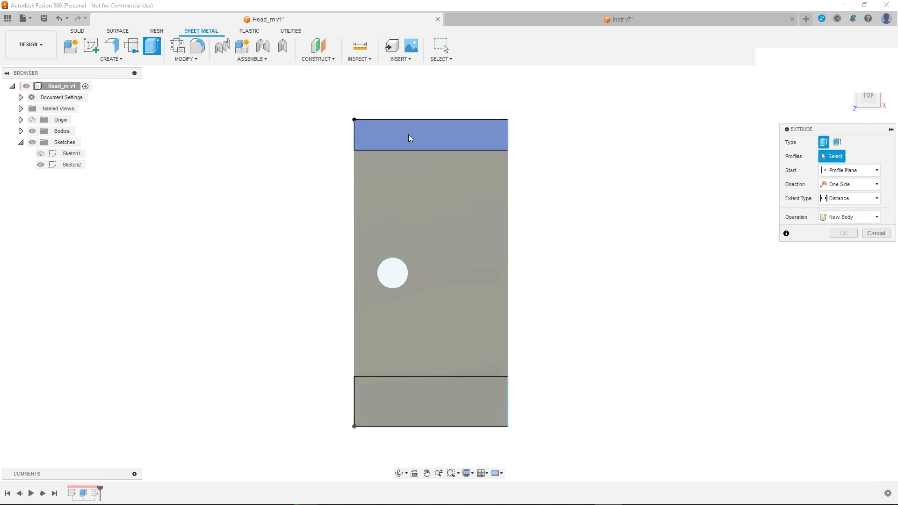
left_click(439, 148)
left_click(433, 405)
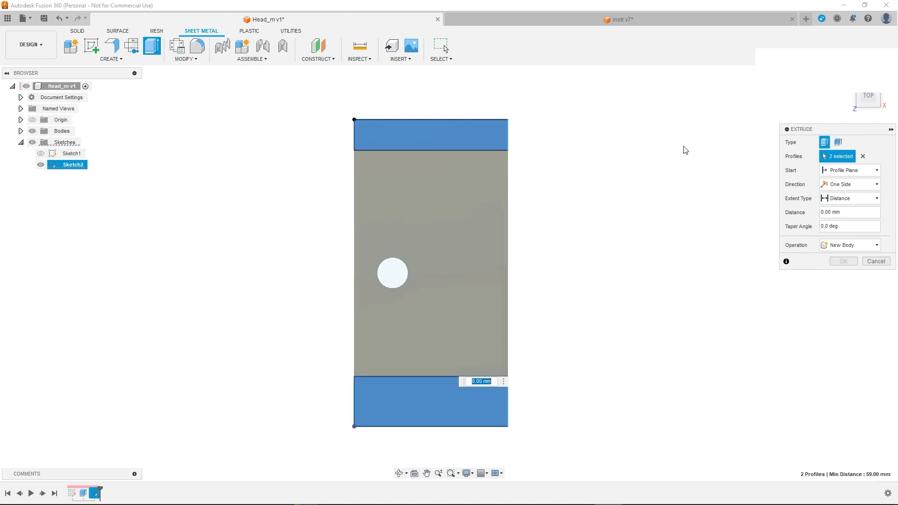
left_click(846, 74)
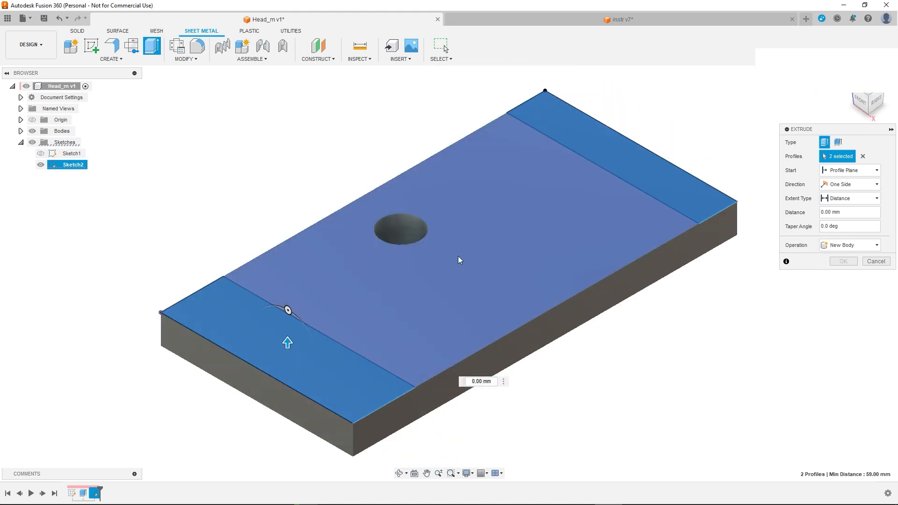
scroll(458, 253, "up", 1)
scroll(458, 239, "down", 2)
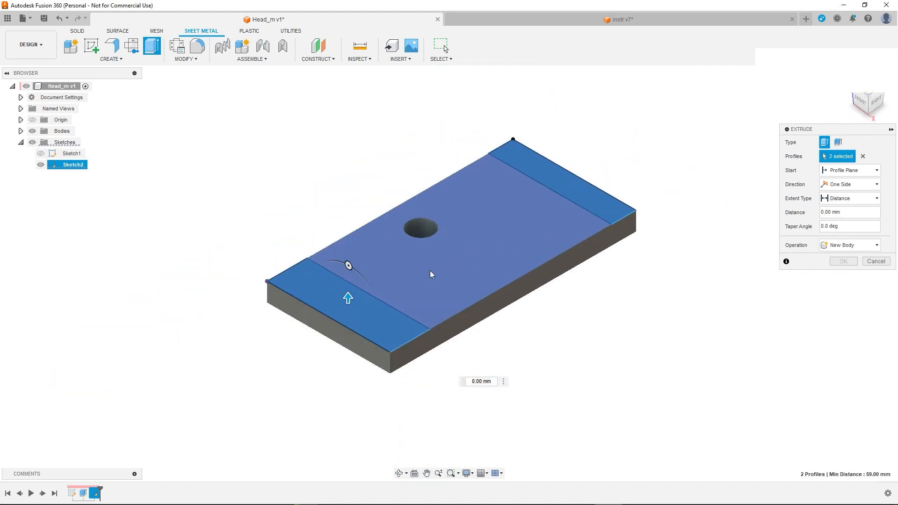
left_click(482, 380)
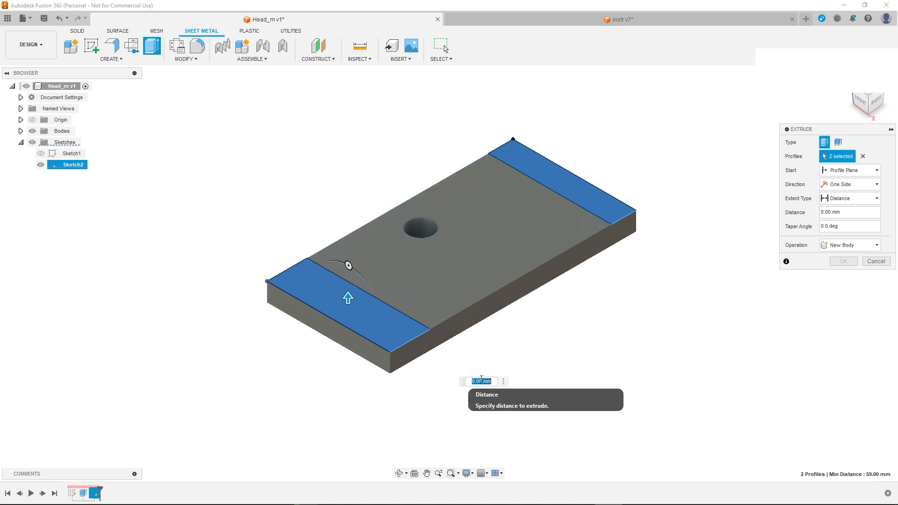
type("56")
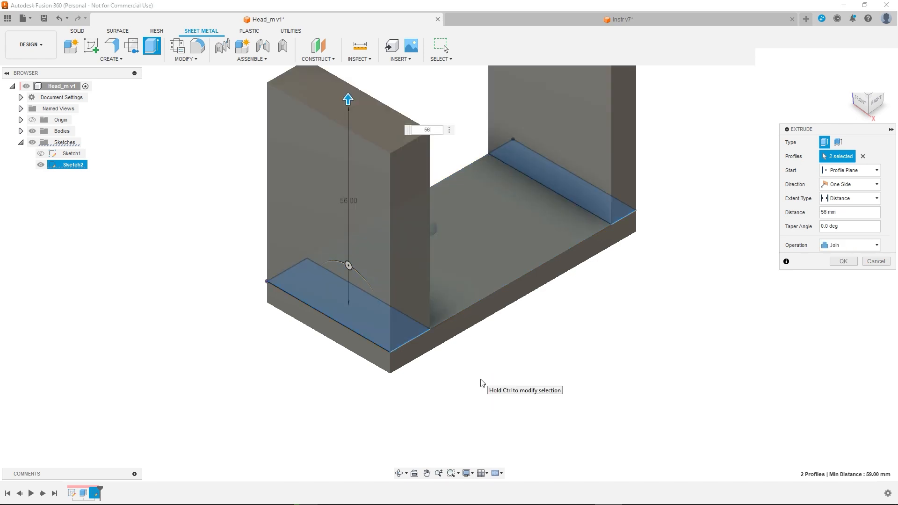
key("Return")
Step: Start a sketch on the thinner wall's outer face and draw a 4 mm diameter circle near its upper left corner
scroll(597, 235, "down", 2)
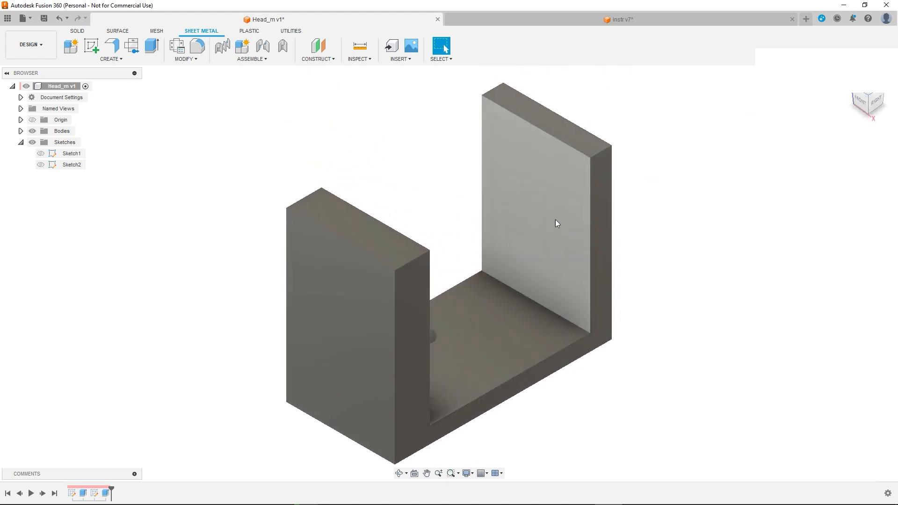
middle_click_drag(569, 344, 437, 353, "shift")
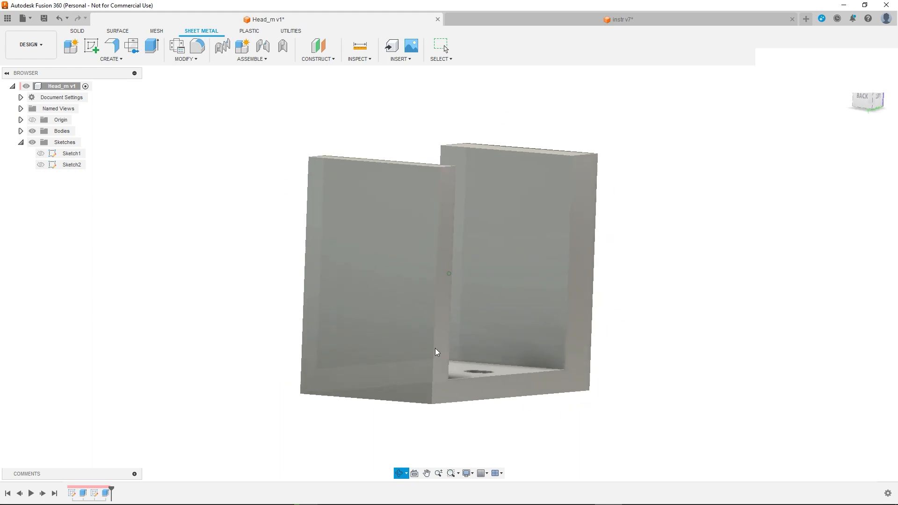
left_click(372, 226)
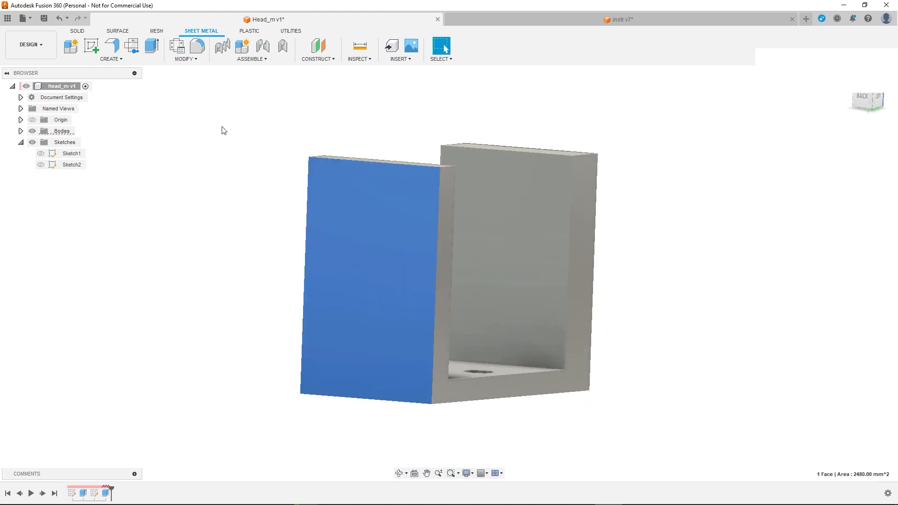
left_click(91, 47)
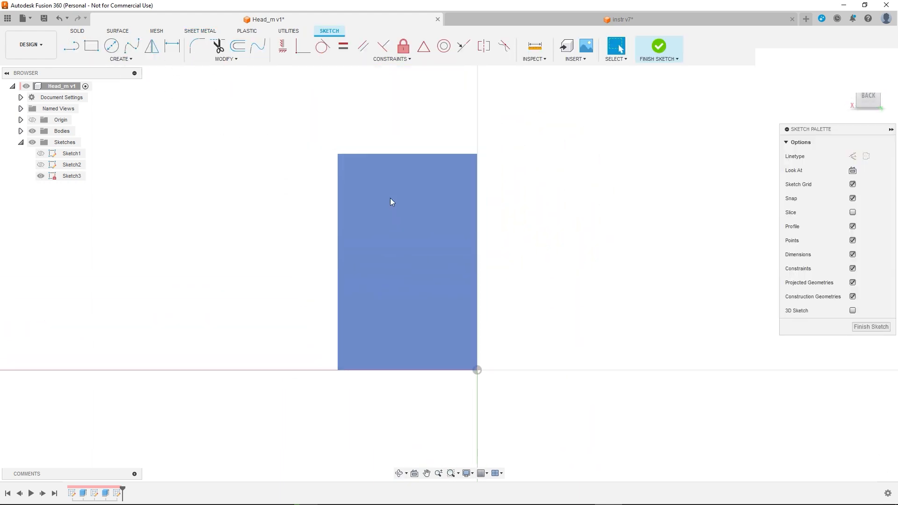
left_click(111, 45)
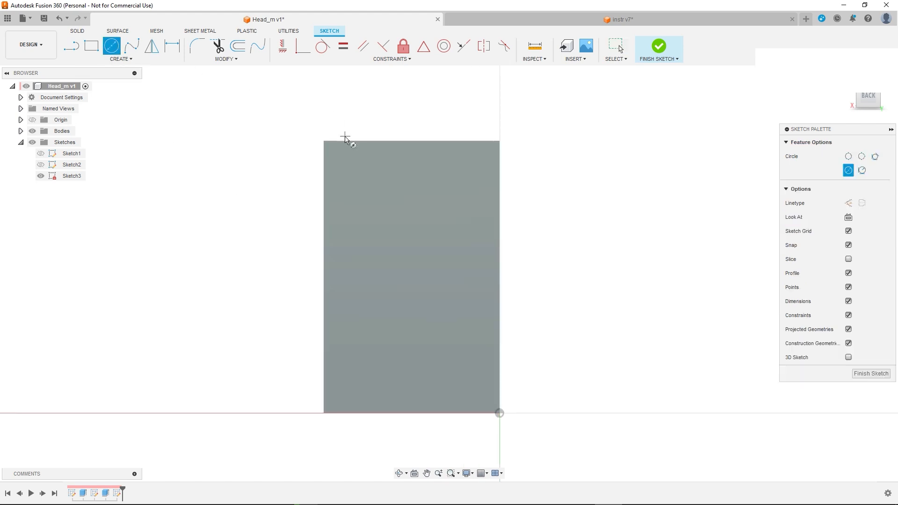
left_click(355, 166)
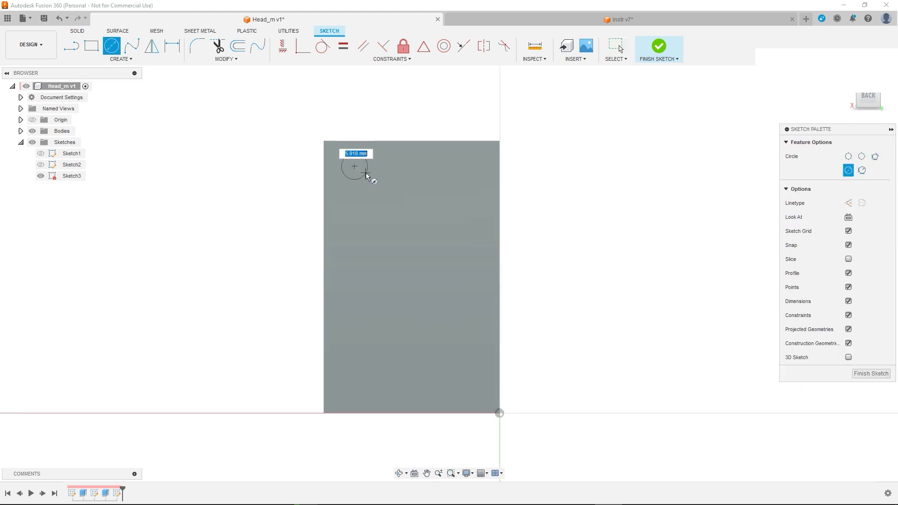
type("4")
key("Return")
key("Escape")
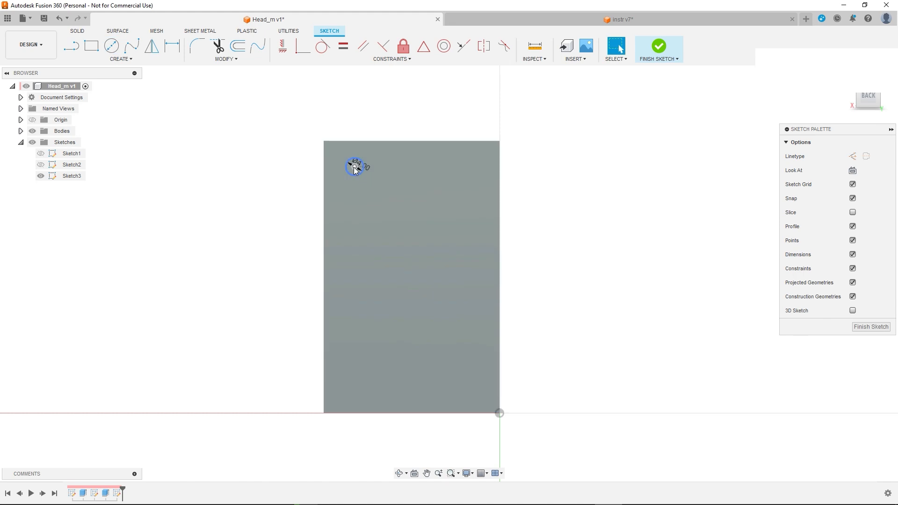
Step: Dimension the 4 mm circle's centre 8 mm from the wall face's left edge
key("d")
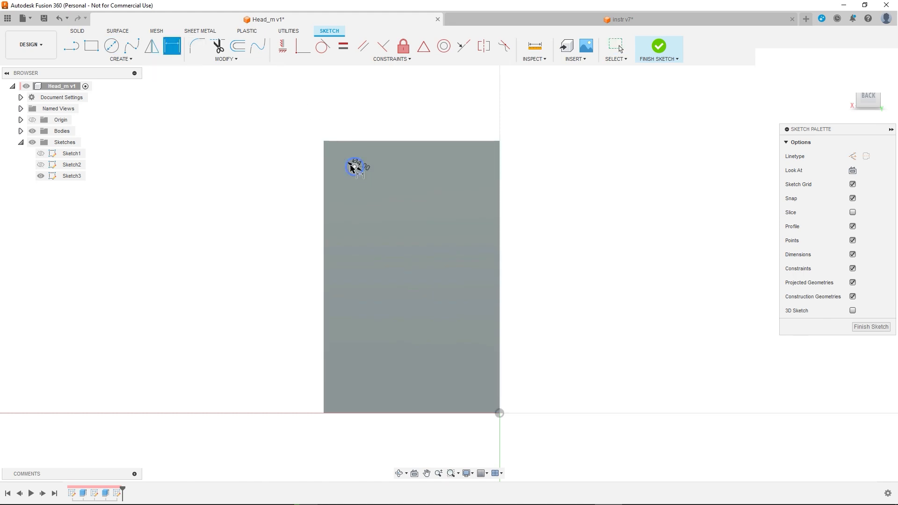
left_click(325, 171)
left_click(355, 166)
left_click(346, 101)
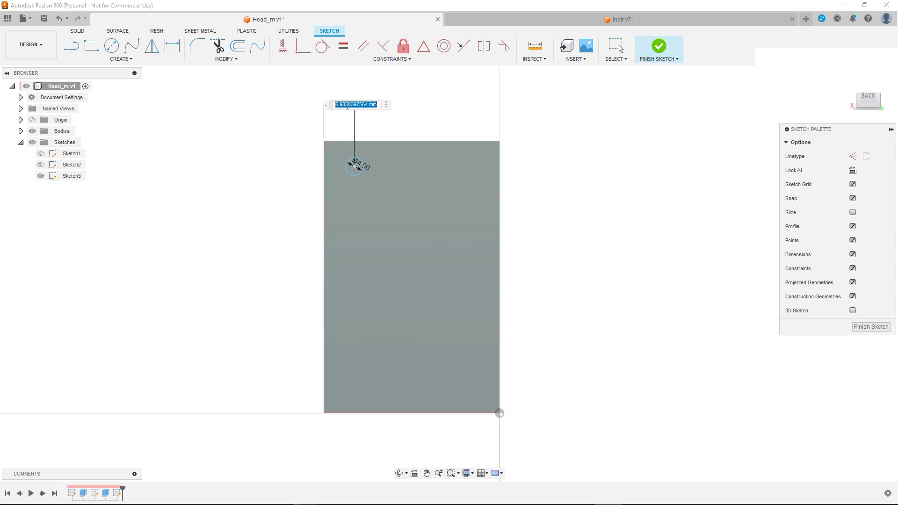
type("8")
key("Return")
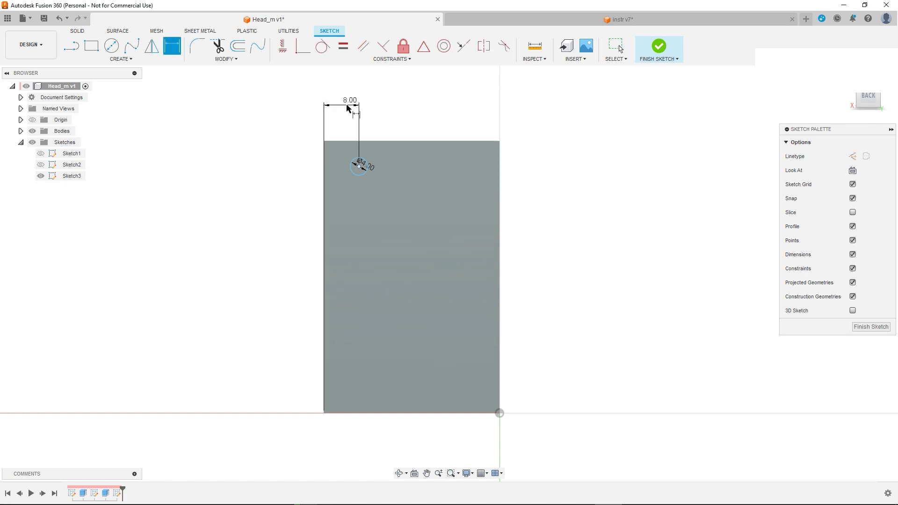
Step: Dimension the 4 mm circle's centre 4 mm below the wall face's top edge
left_click(359, 166)
left_click(374, 140)
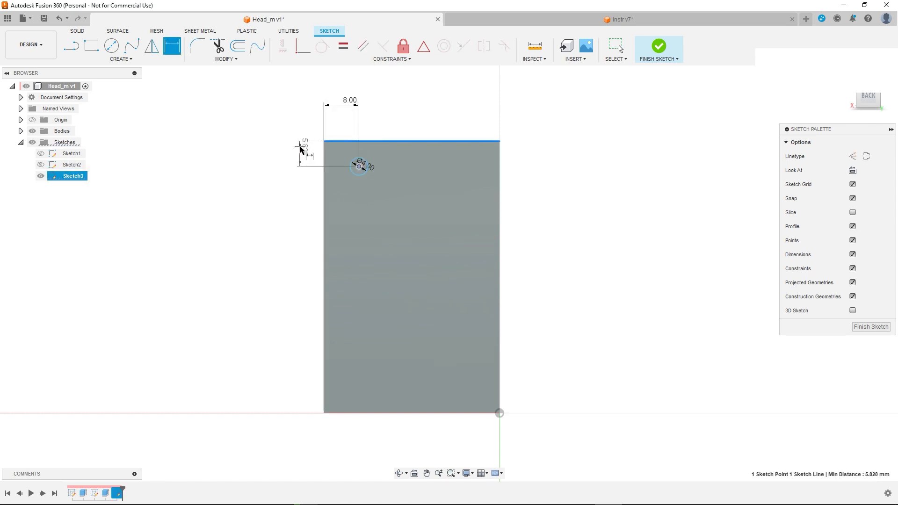
left_click(297, 148)
type("4")
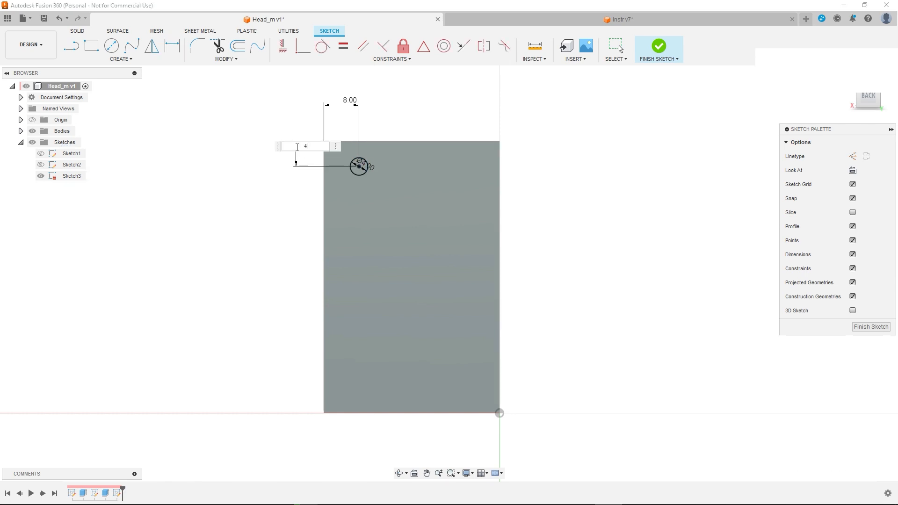
key("Return")
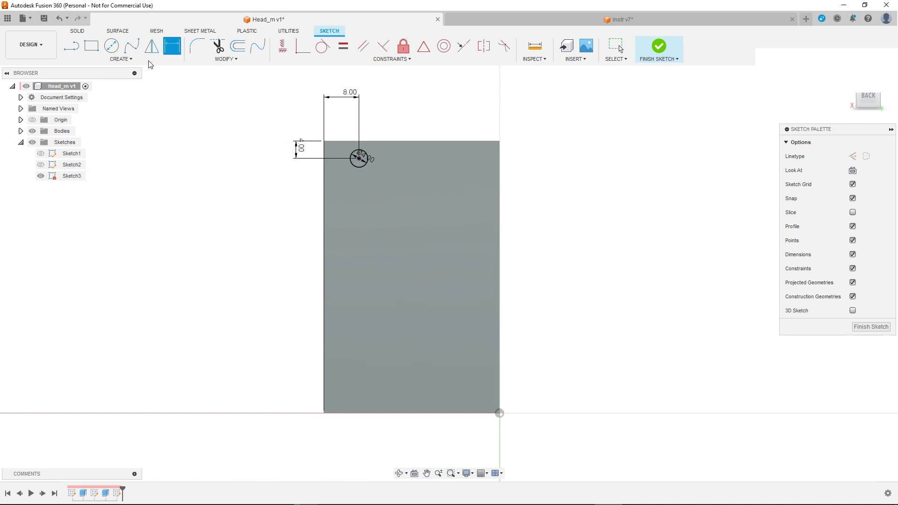
Step: Draw a second 4 mm diameter circle to the right of the first, level with its centre
key("c")
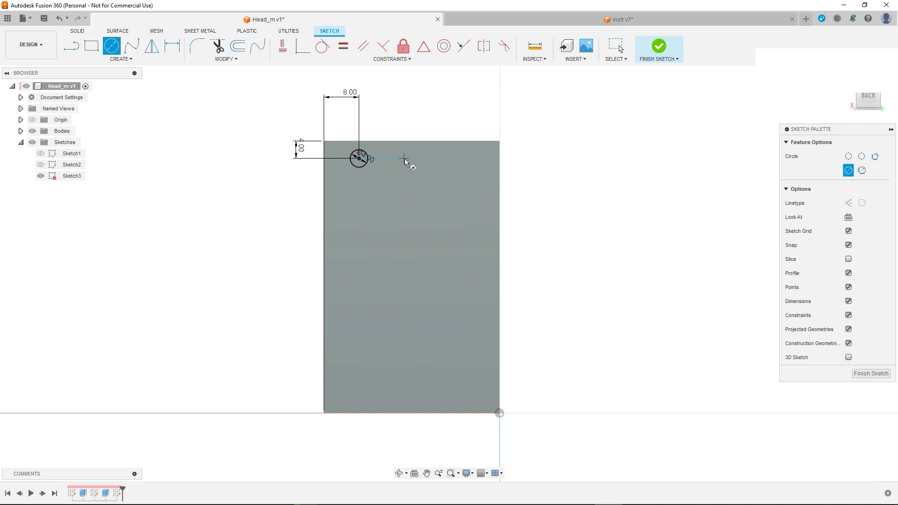
left_click(405, 159)
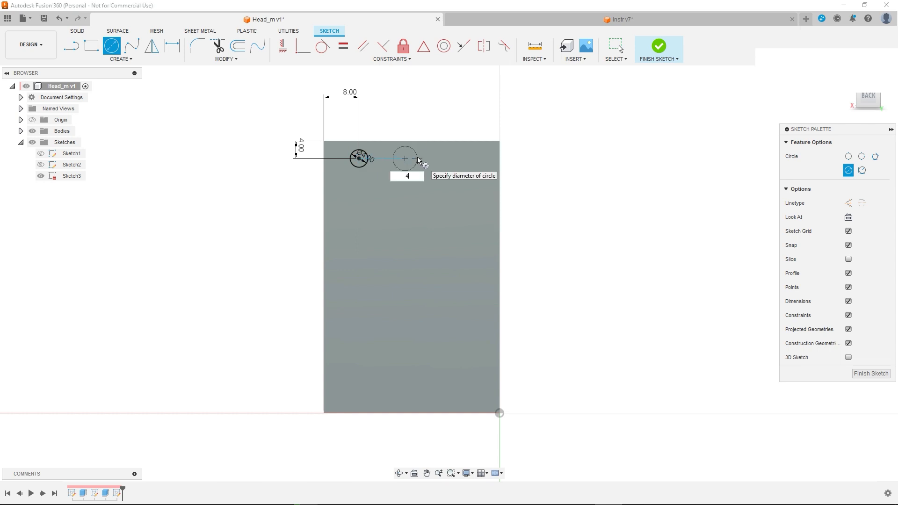
key("Return")
Step: Dimension the distance between the two upper circles' centres as 10 mm
key("d")
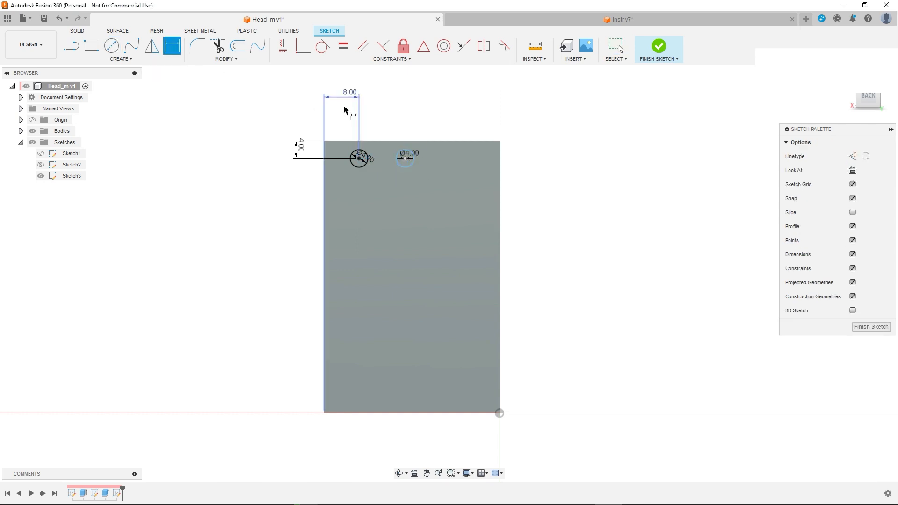
left_click(405, 158)
left_click(359, 159)
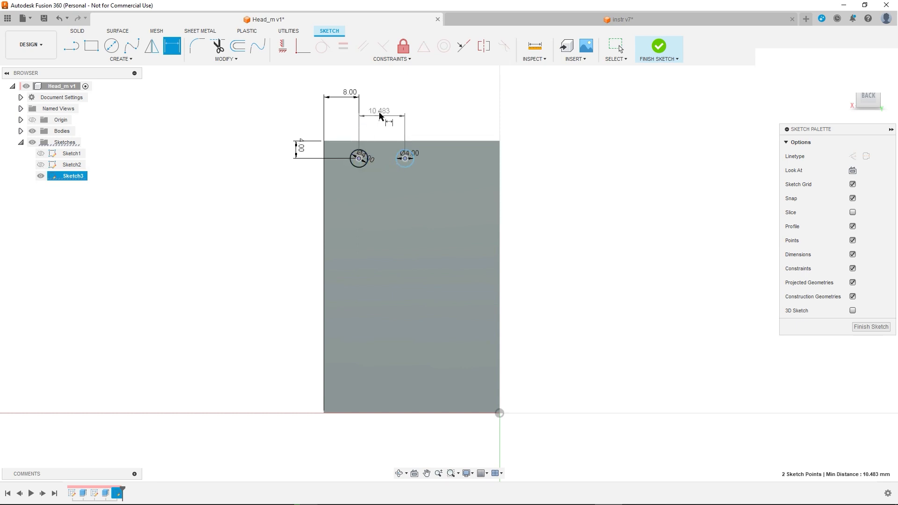
left_click(392, 99)
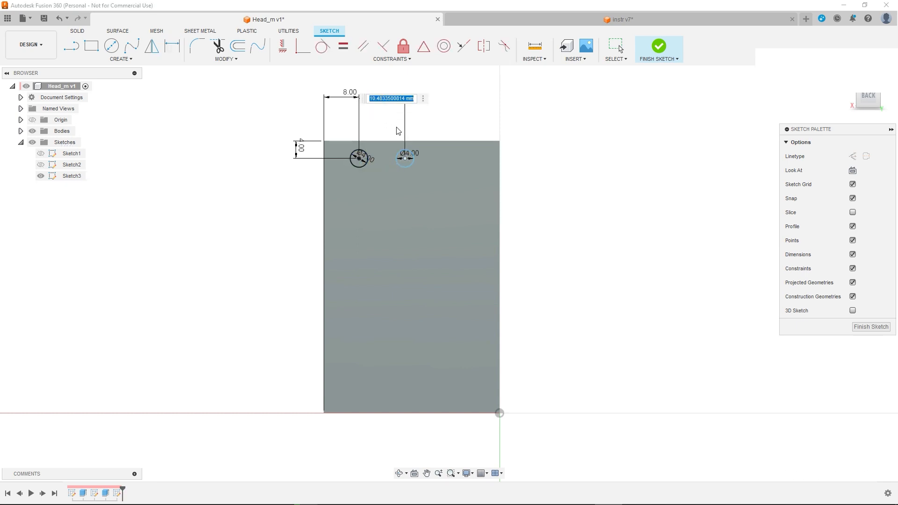
type("10")
key("Return")
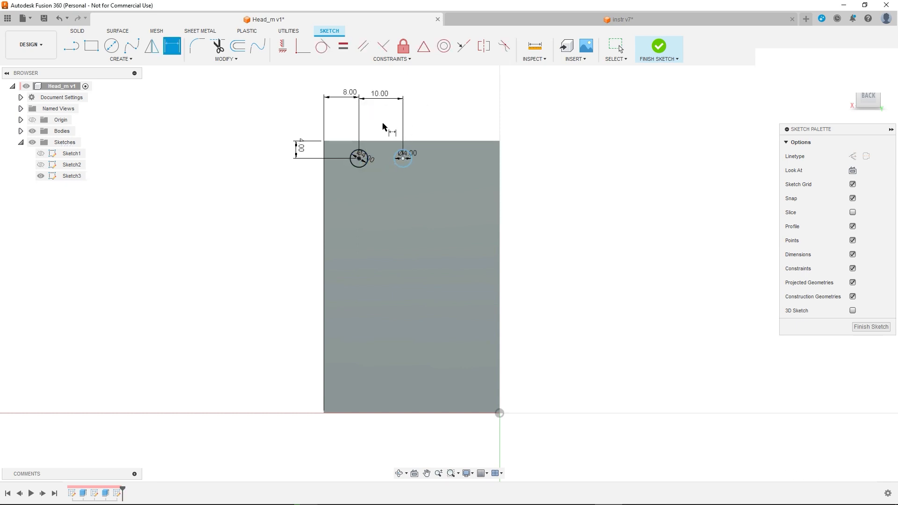
Step: Draw a circle about 7.8 mm in diameter near the wall face's lower left corner, directly below the first circle
left_click(111, 45)
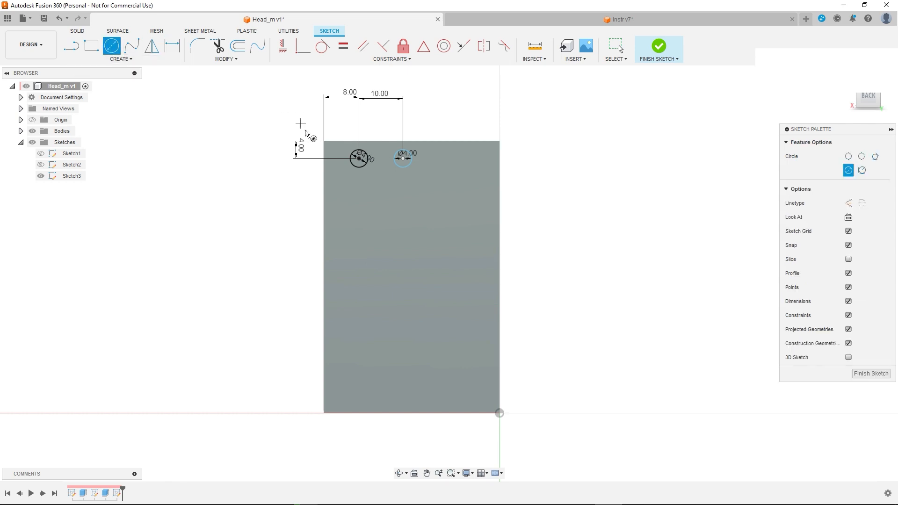
left_click(359, 365)
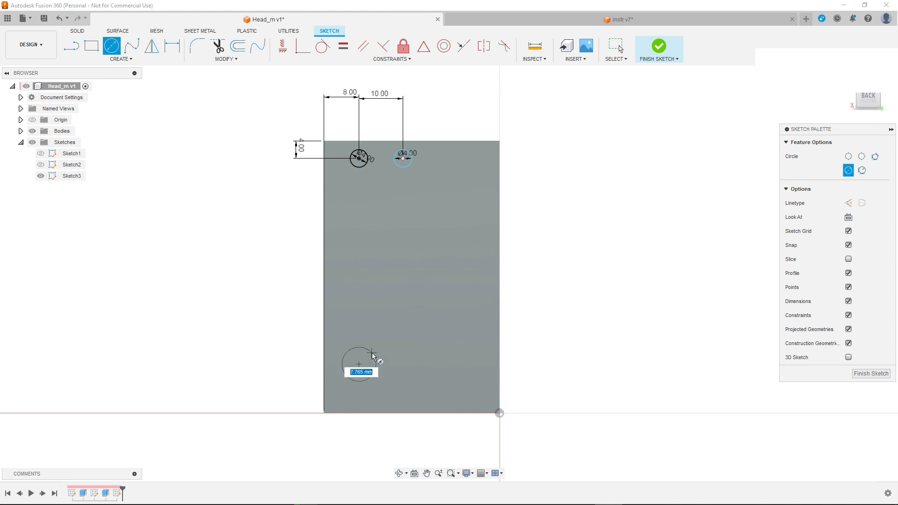
left_click(372, 354)
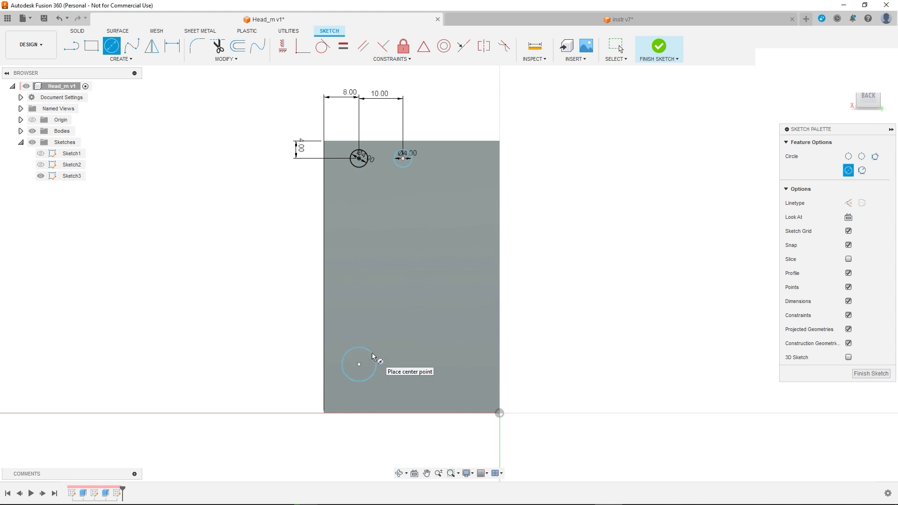
key("Escape")
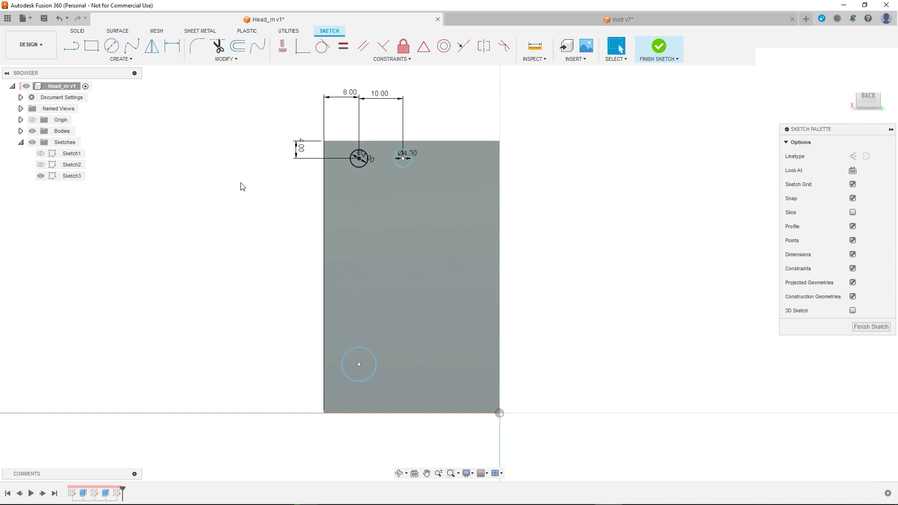
Step: Set the lower circle's diameter to 4 mm
left_click(347, 352)
left_click(172, 45)
left_click(371, 353)
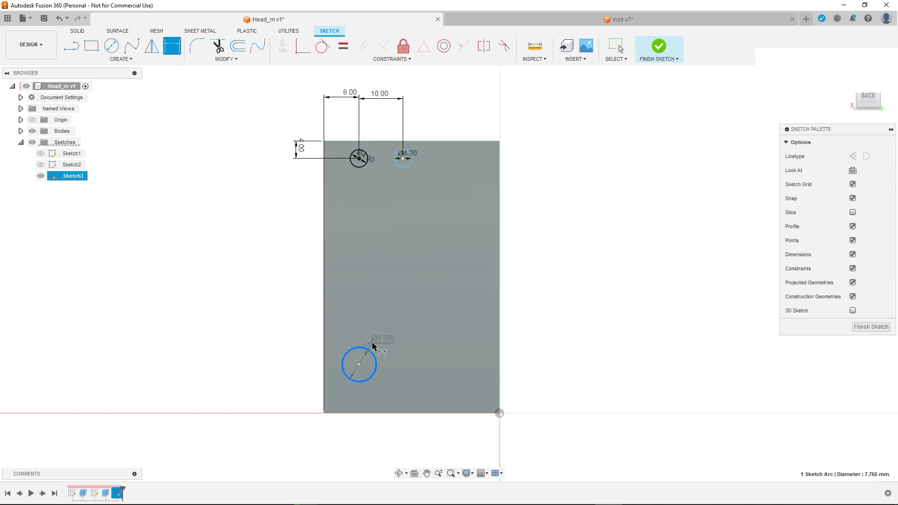
left_click(373, 343)
type("4")
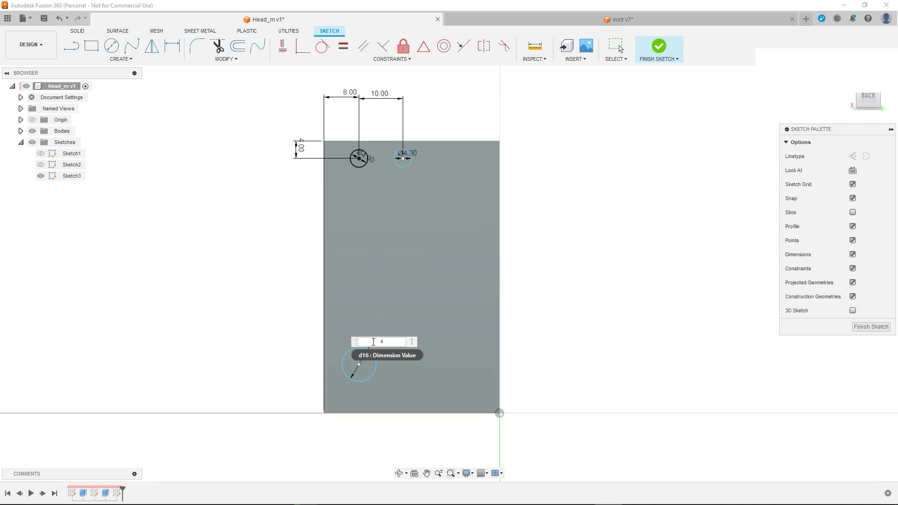
key("Return")
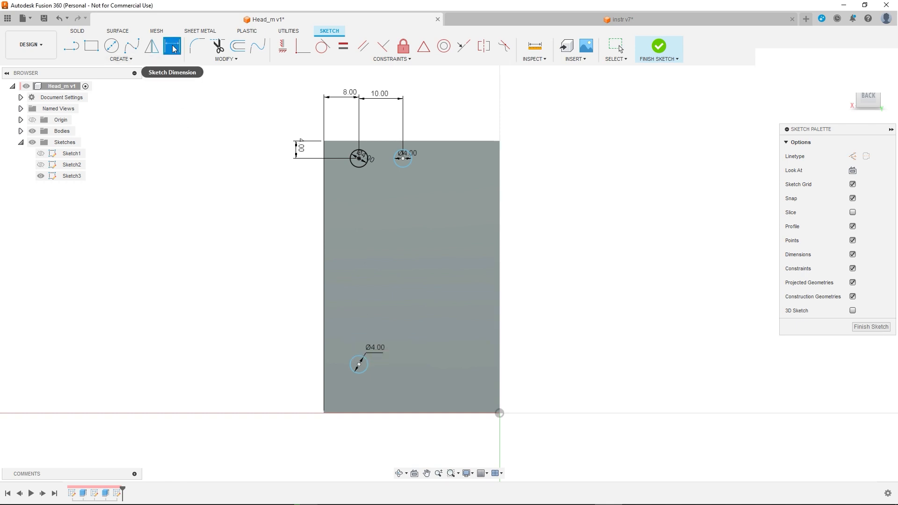
Step: Dimension the lower circle's centre 49.5 mm below the upper left circle's centre
left_click(359, 365)
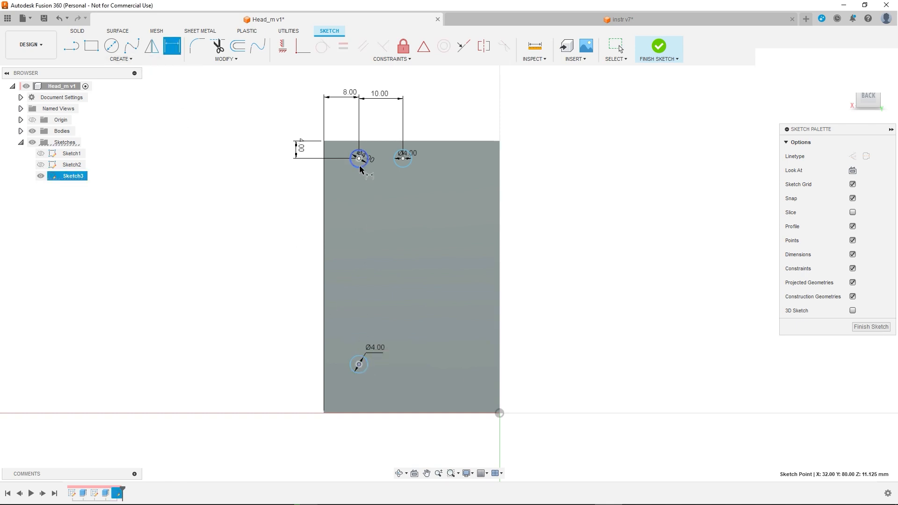
left_click(359, 159)
left_click(296, 172)
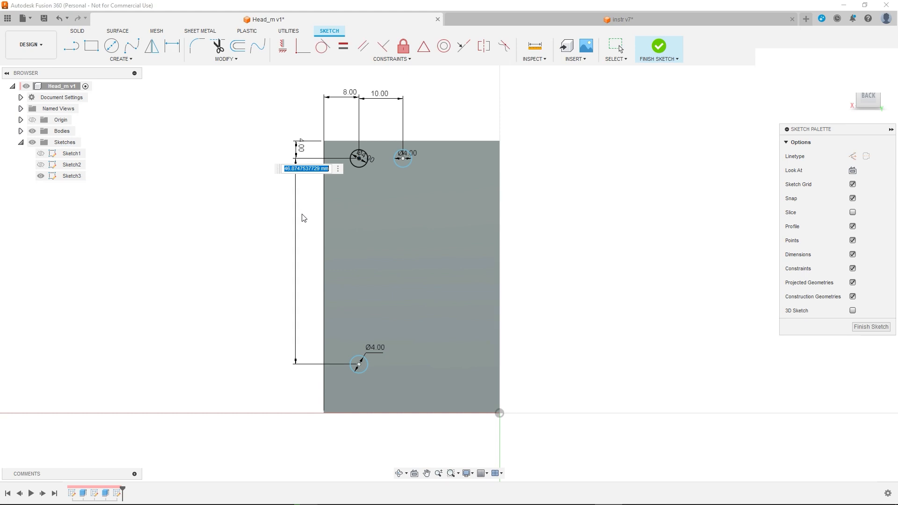
type("49,5")
key("Return")
Step: Draw a fourth 4 mm diameter circle level with the lower one and directly below the upper right circle
key("c")
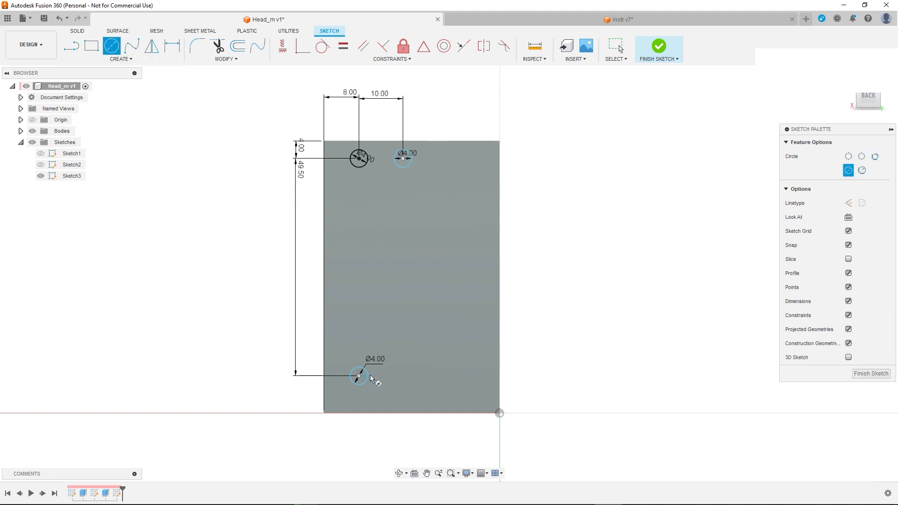
left_click(402, 376)
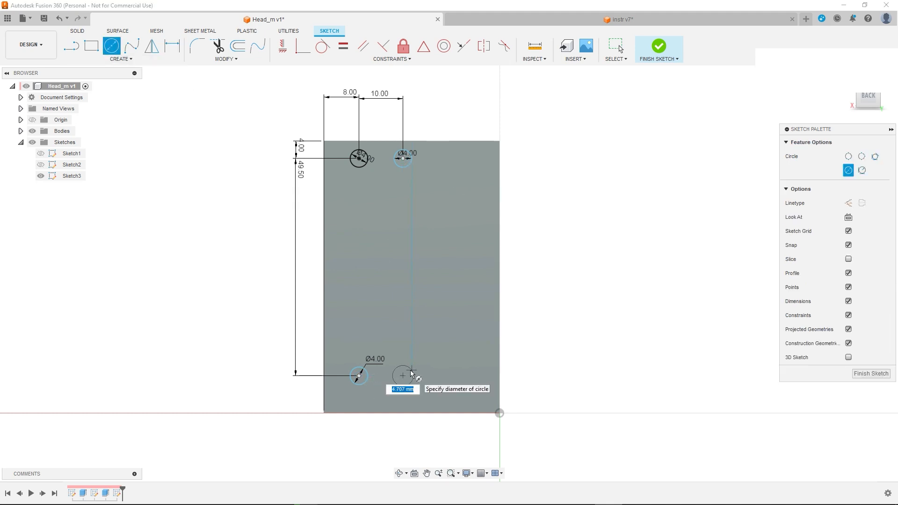
type("4")
key("Return")
key("Escape")
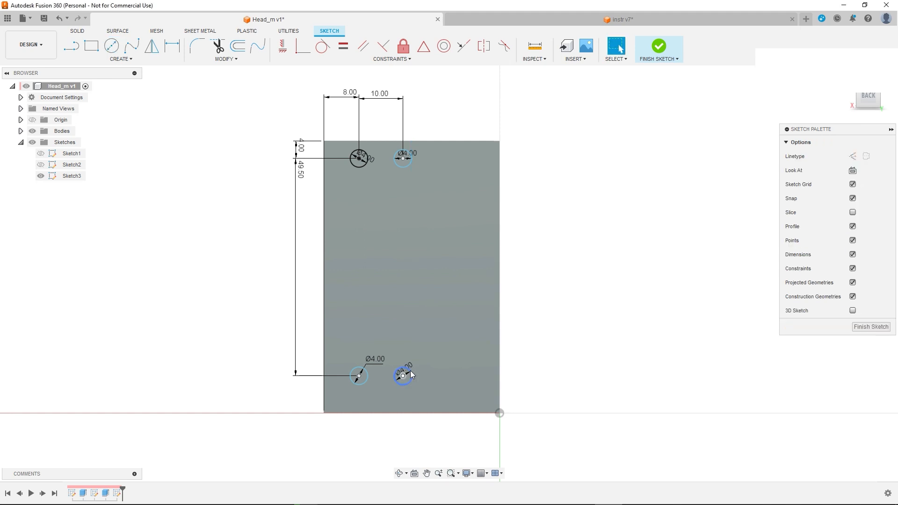
Step: Extrude all four 4 mm circles inward to cut holes in the thinner wall
left_click(200, 31)
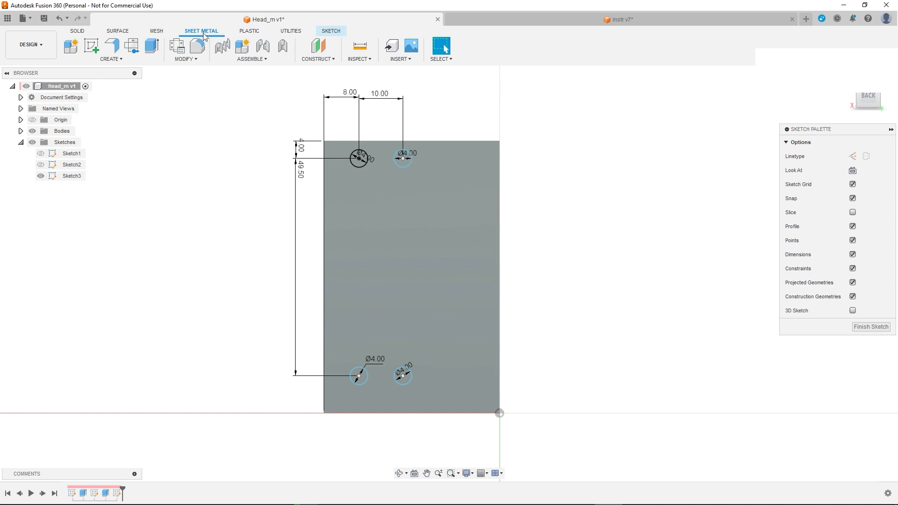
left_click(152, 45)
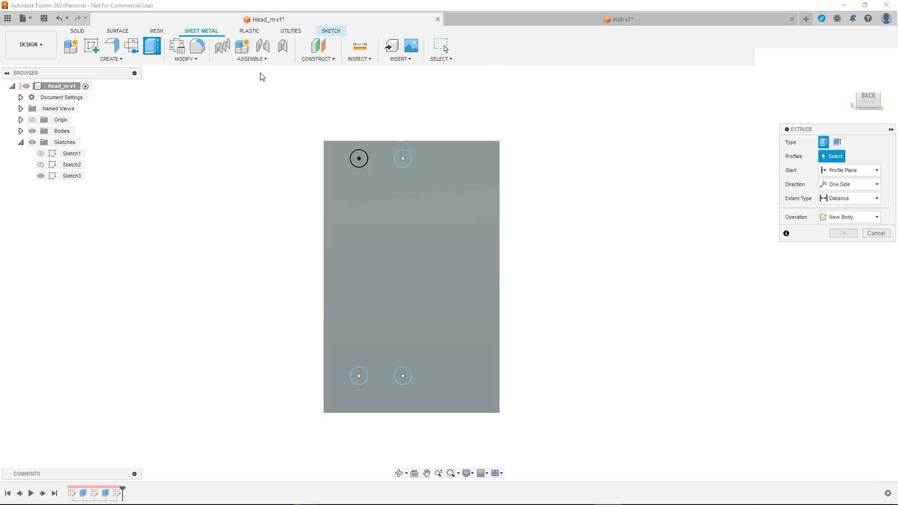
left_click(363, 161)
left_click(403, 158)
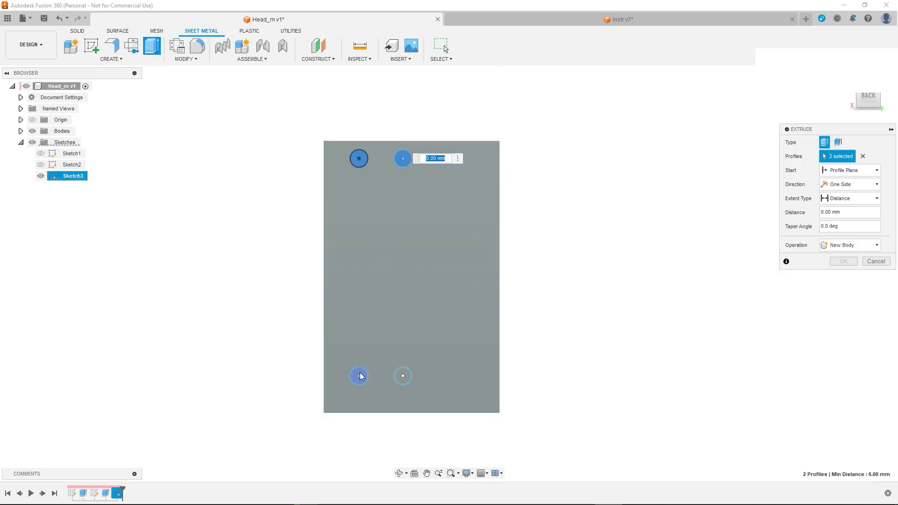
left_click(359, 376)
left_click(407, 373)
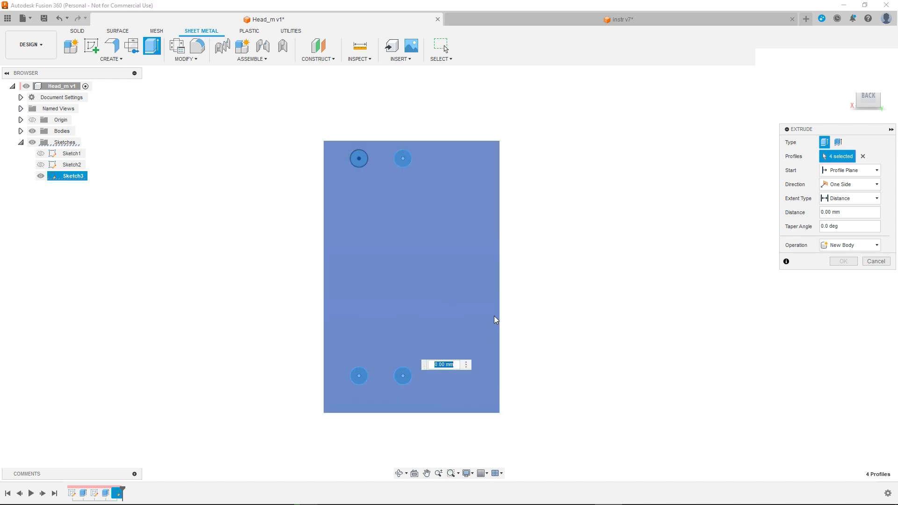
middle_click_drag(495, 318, 434, 317, "shift")
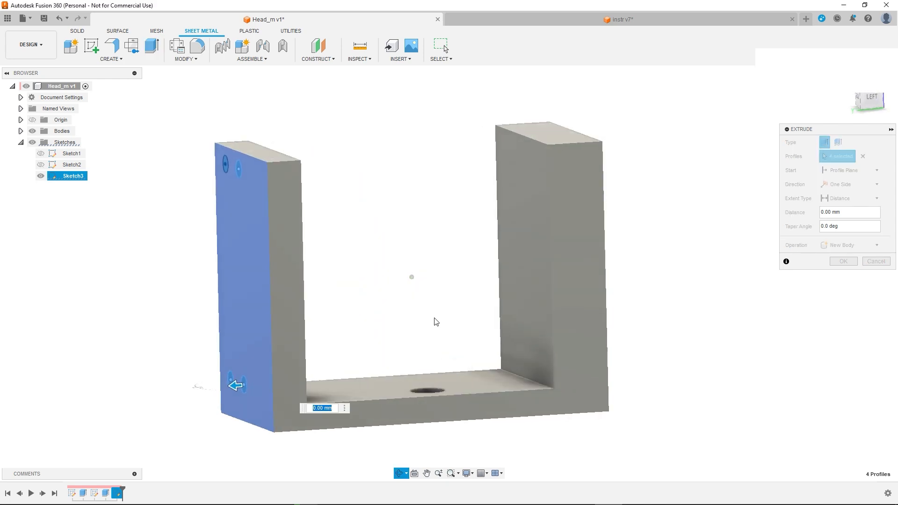
left_click_drag(235, 385, 345, 378)
left_click(842, 277)
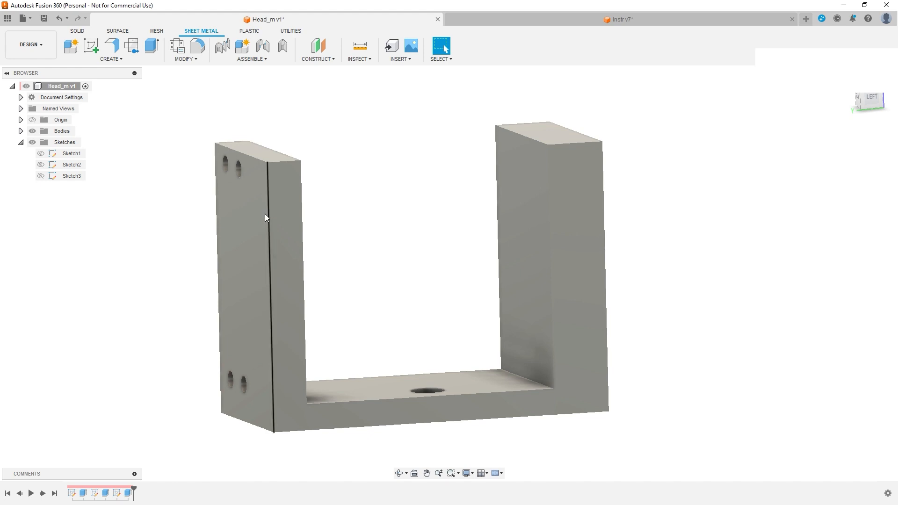
Step: Start a sketch on the drilled wall's outer face and draw a 24 mm diameter circle in its upper left area
left_click(246, 215)
left_click(94, 46)
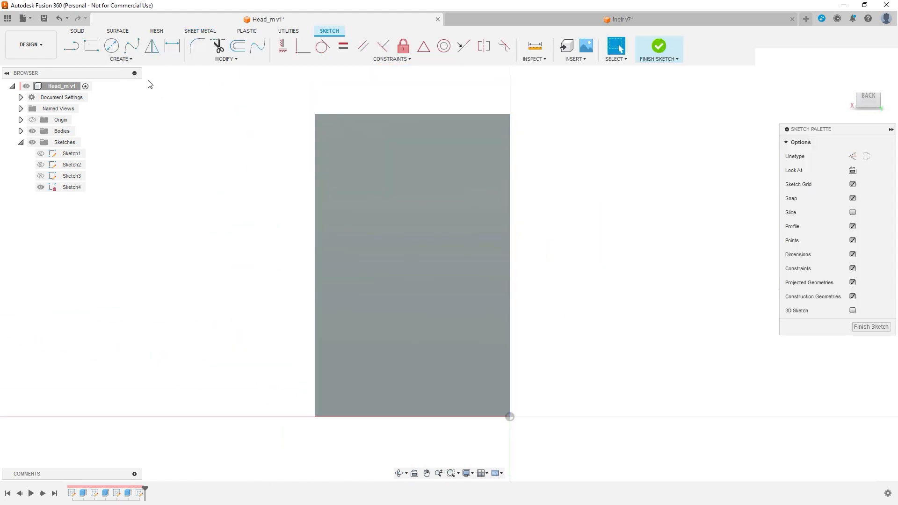
left_click(111, 45)
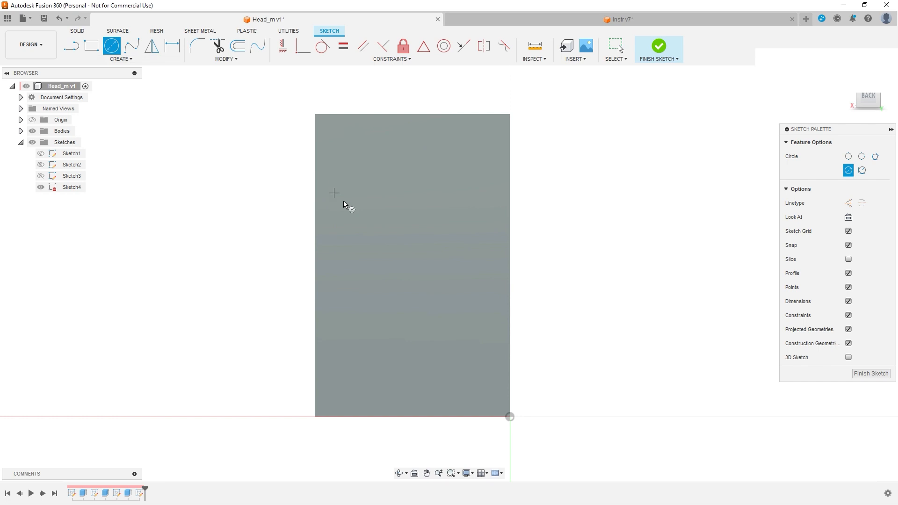
left_click(371, 207)
type("24")
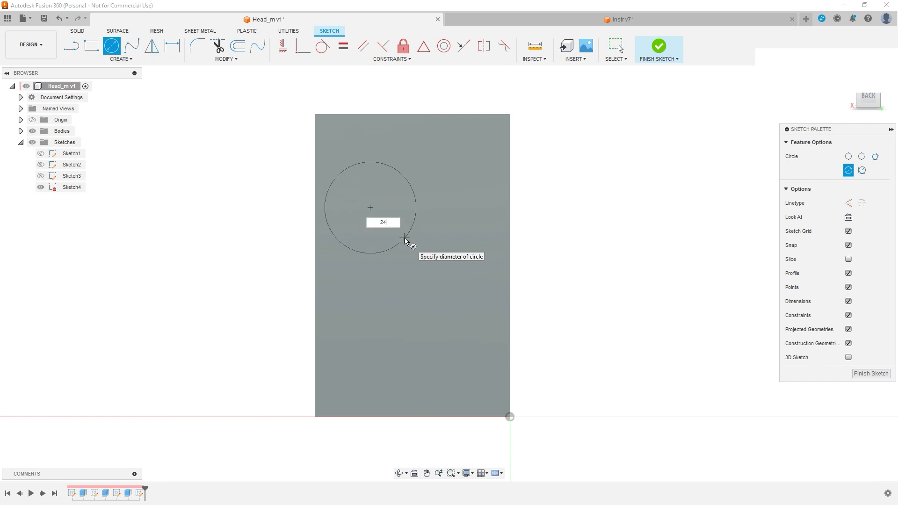
key("Return")
key("Escape")
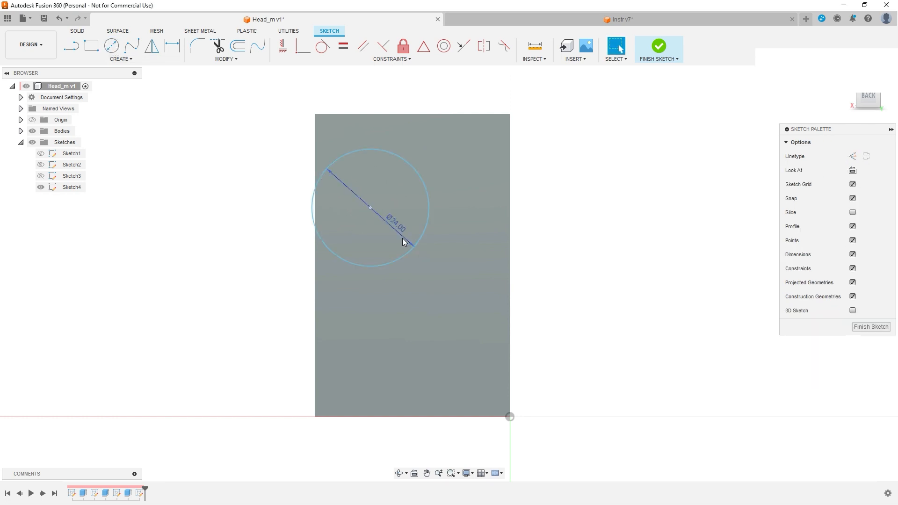
Step: Dimension the 24 mm circle's centre 19 mm below the wall face's top edge
left_click(172, 46)
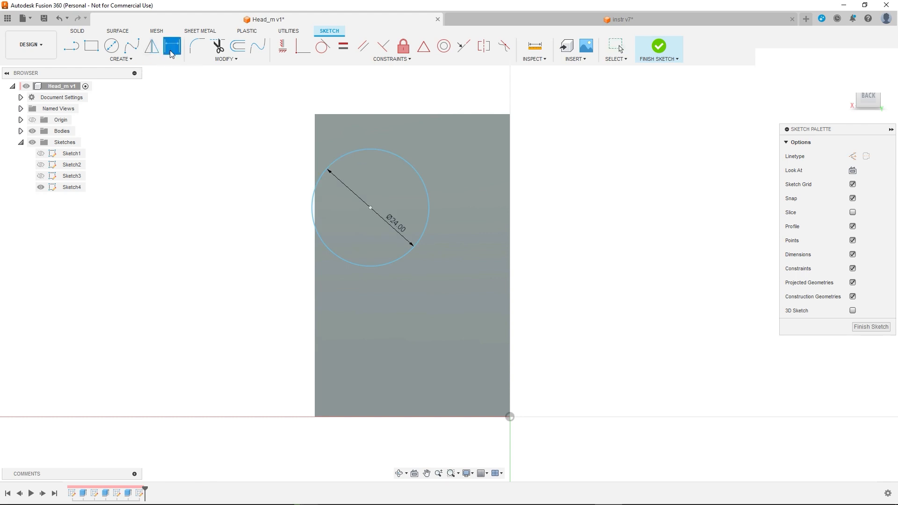
left_click(370, 208)
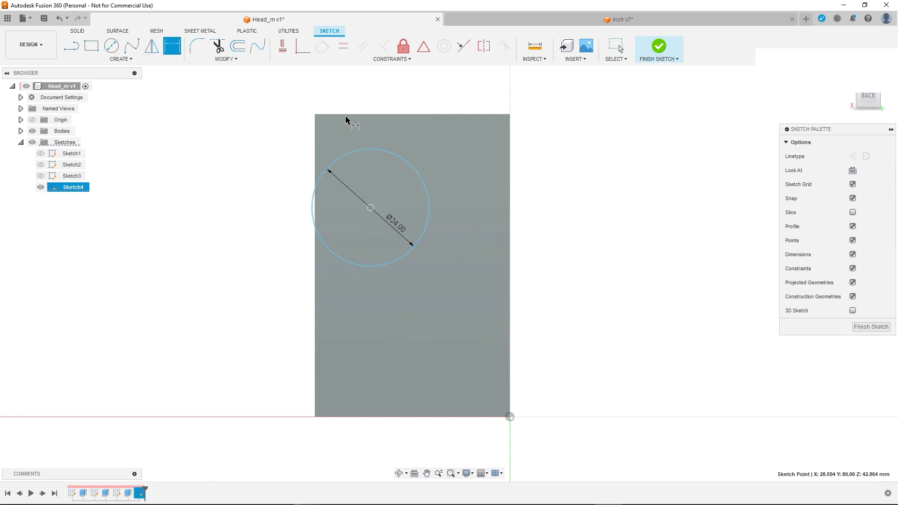
left_click(343, 115)
left_click(283, 126)
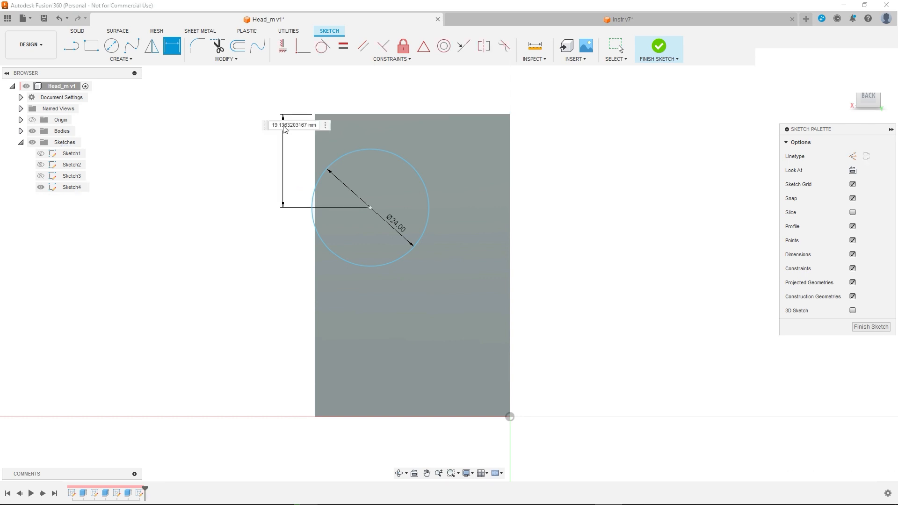
type("19")
key("Return")
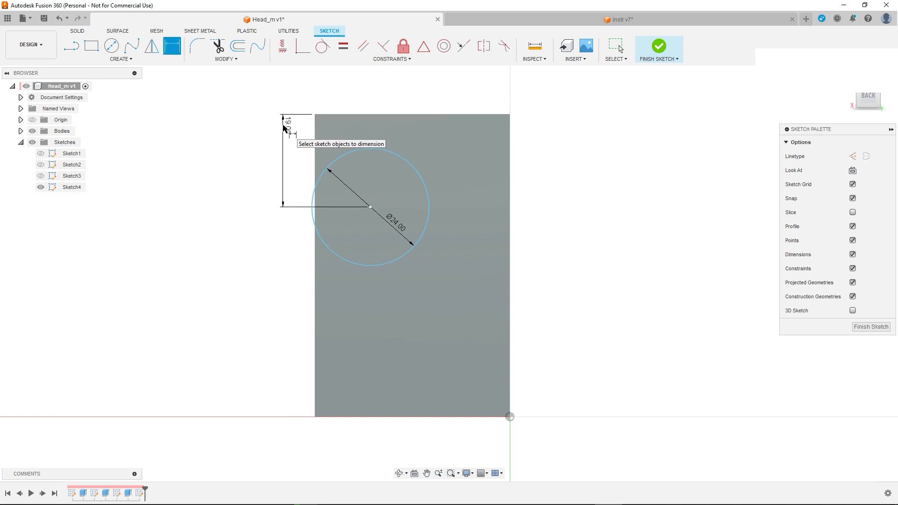
Step: Dimension the 24 mm circle's centre 13 mm from the wall face's left vertical edge
left_click(315, 136)
left_click(333, 99)
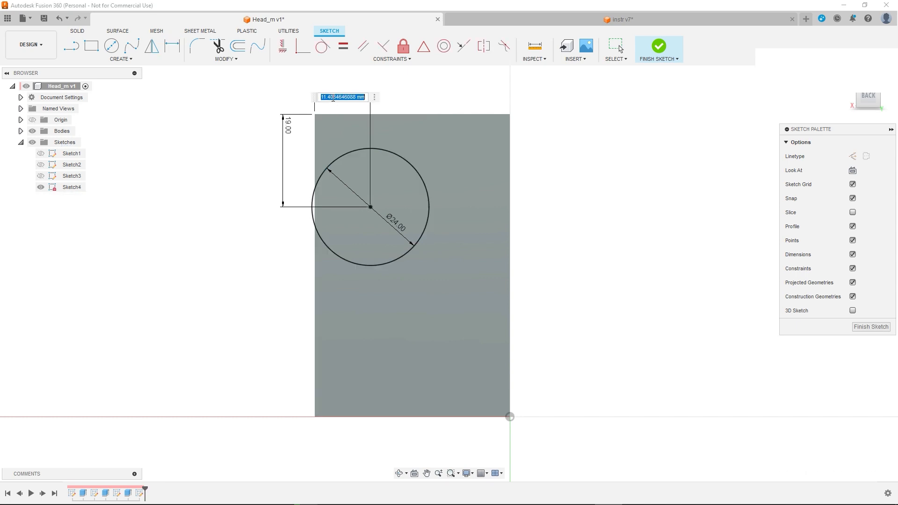
type("13")
key("Return")
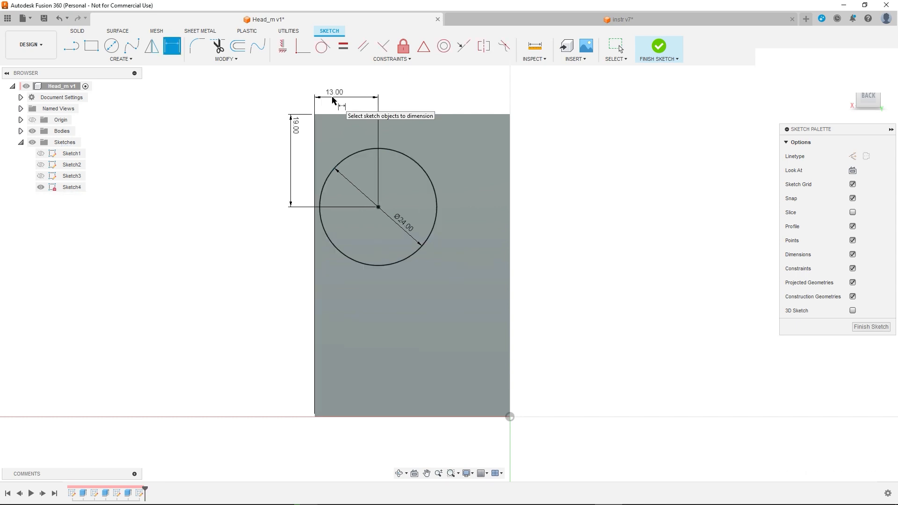
key("Escape")
Step: Extrude the 24 mm circle 32 mm inward as a cut through the drilled wall
left_click(413, 186)
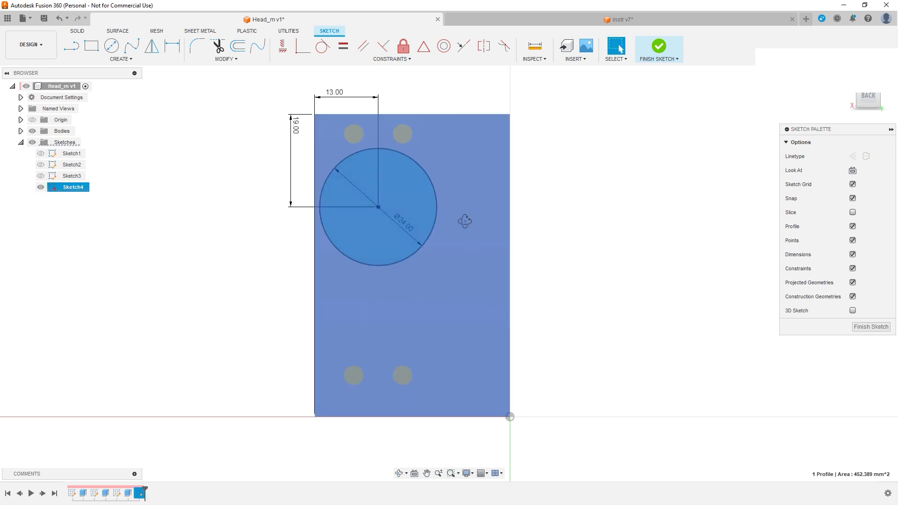
middle_click_drag(465, 221, 417, 223, "shift")
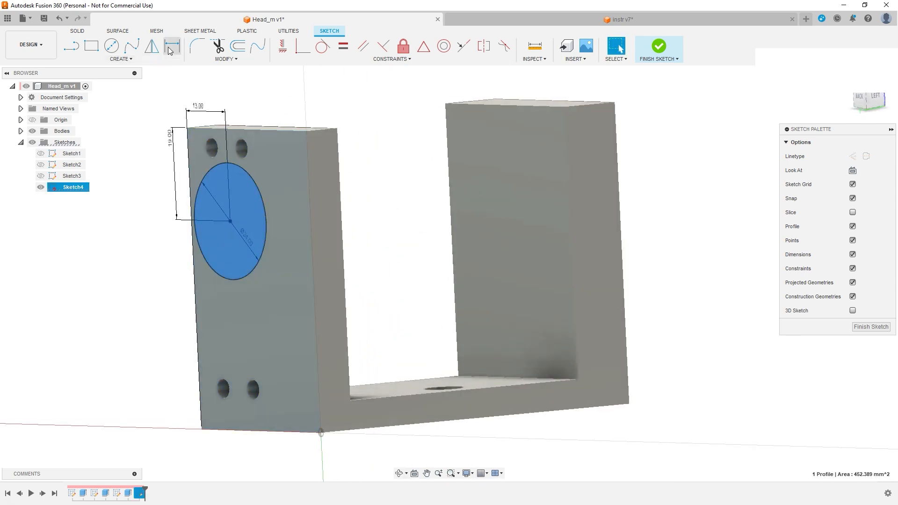
left_click(191, 32)
left_click(152, 47)
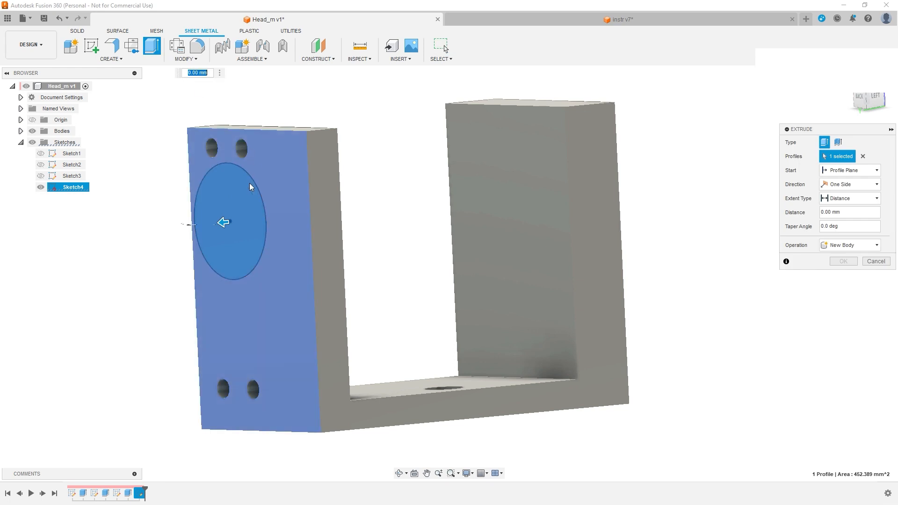
left_click_drag(223, 223, 359, 209)
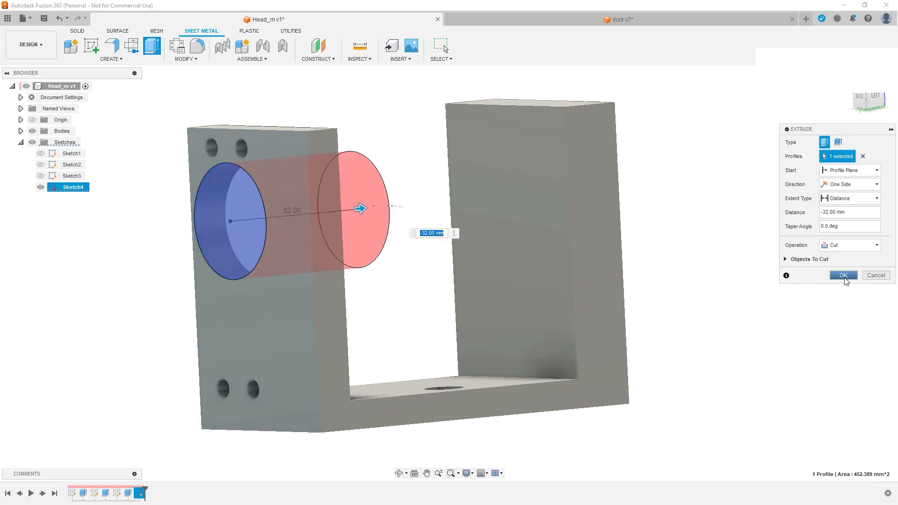
left_click(844, 276)
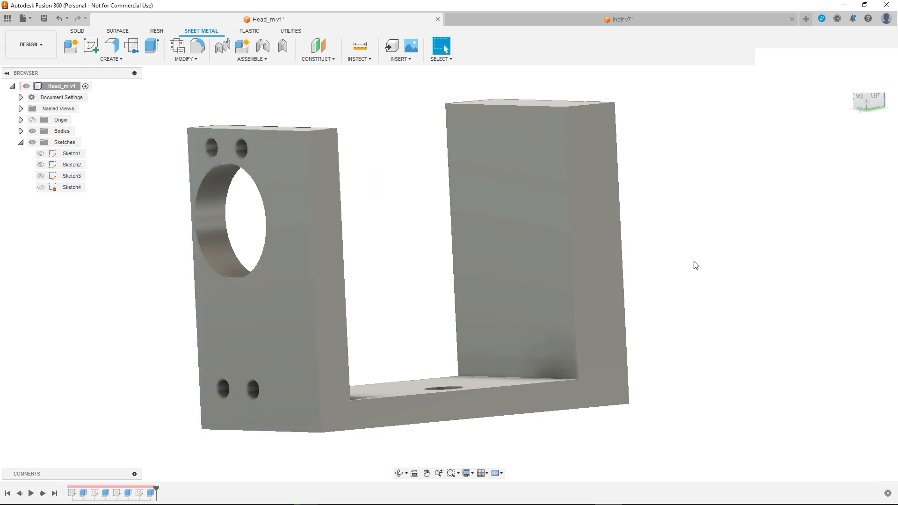
Step: Start a sketch on the drilled wall's outer face and draw an 8 mm diameter circle centred on the large hole
left_click(271, 167)
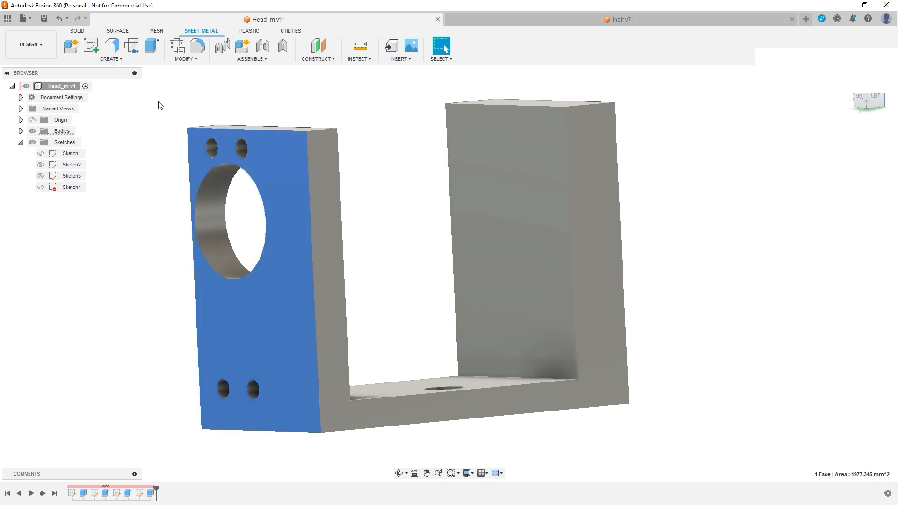
left_click(92, 46)
middle_click_drag(347, 124, 381, 287)
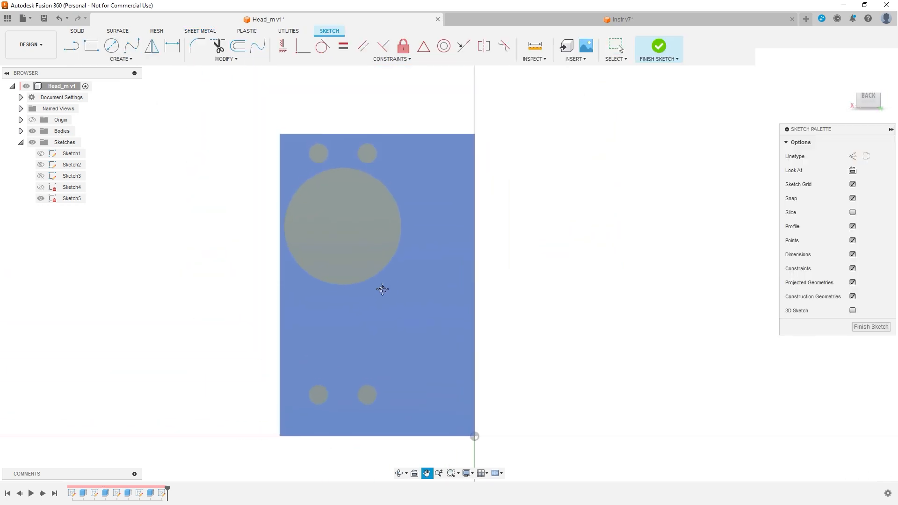
left_click(111, 46)
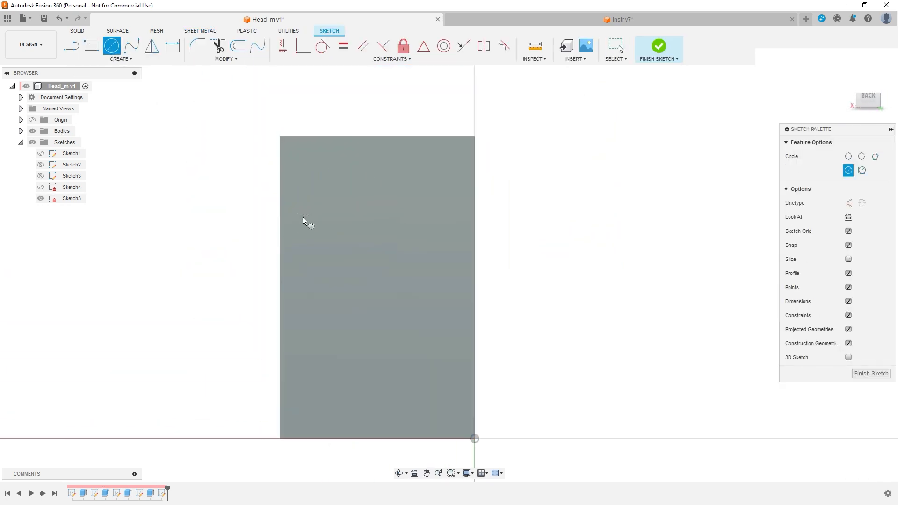
left_click(343, 229)
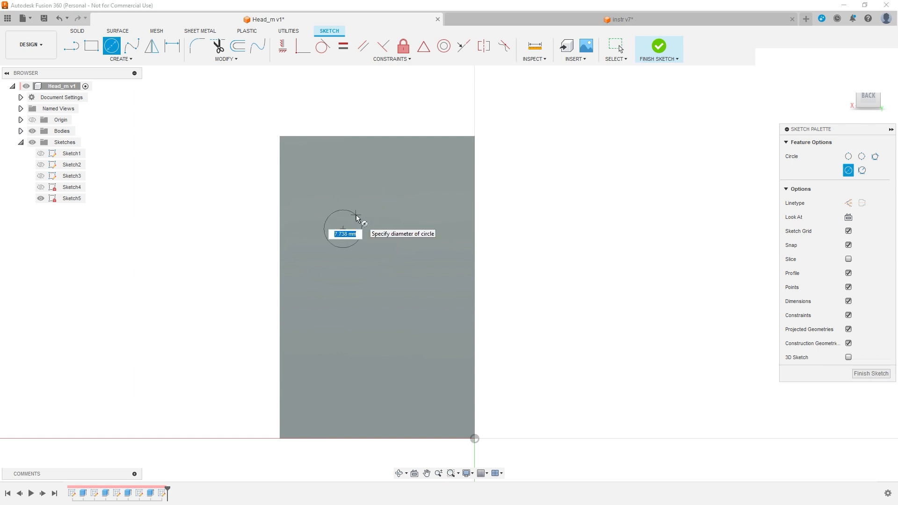
type("8")
key("Return")
key("Escape")
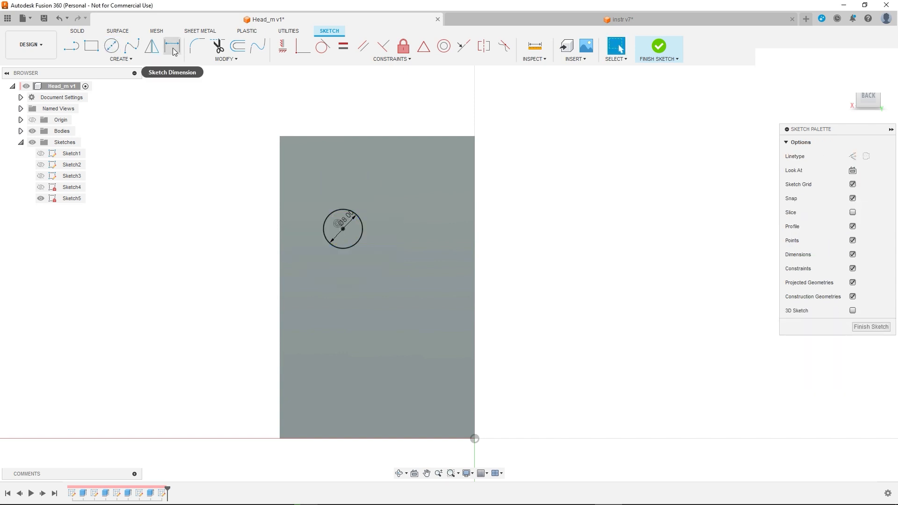
Step: Add a driven dimension between the 8 mm circle's centre and the wall's left vertical edge
left_click(173, 49)
left_click(343, 229)
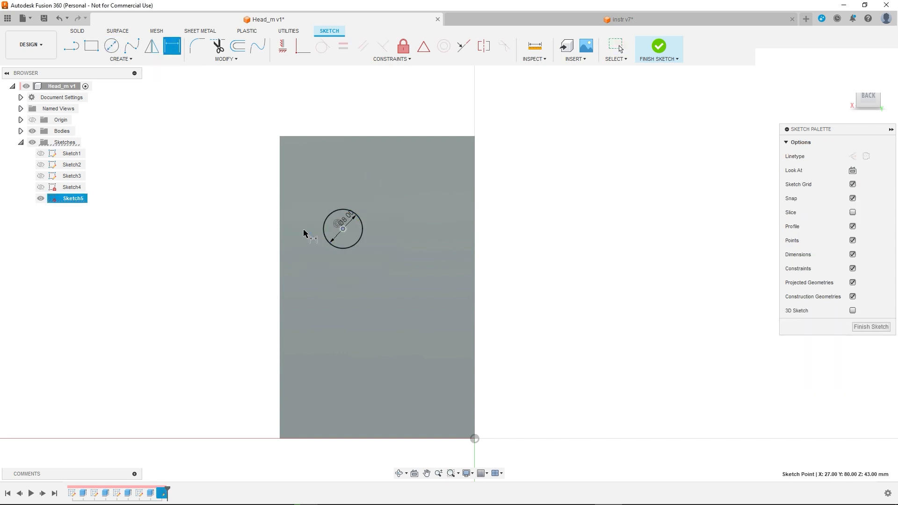
left_click(280, 233)
left_click(320, 113)
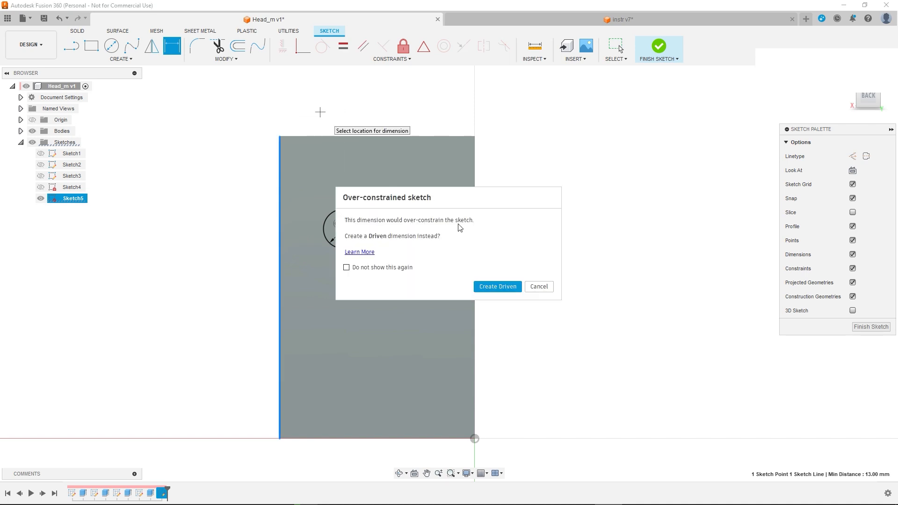
left_click(502, 290)
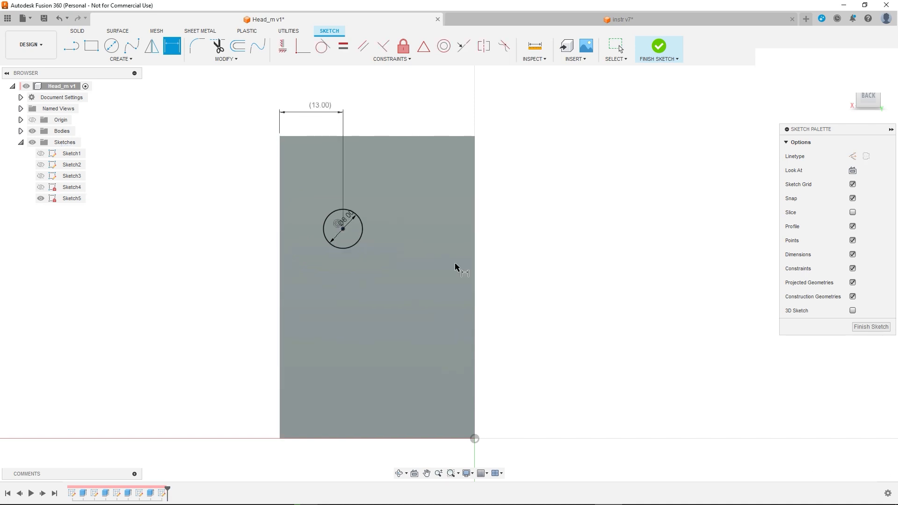
Step: Add a driven dimension between the 8 mm circle's centre and the wall's bottom edge
left_click(343, 229)
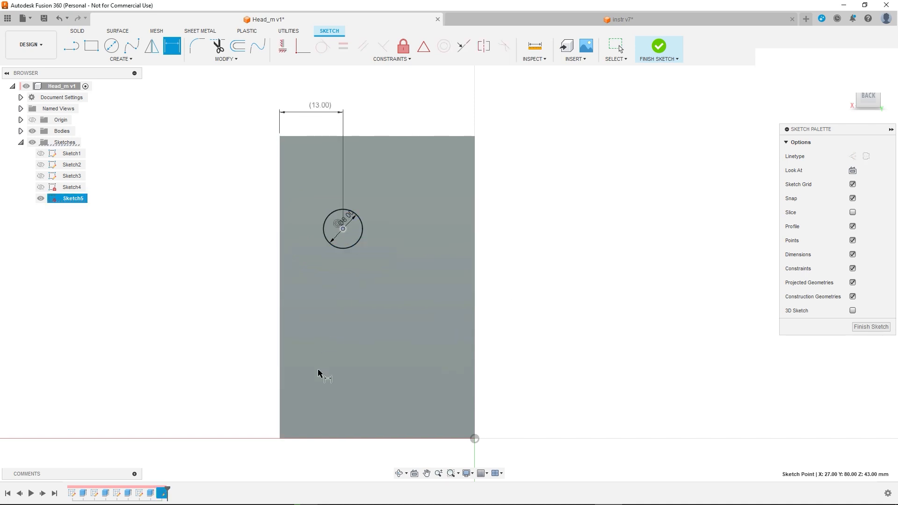
left_click(316, 438)
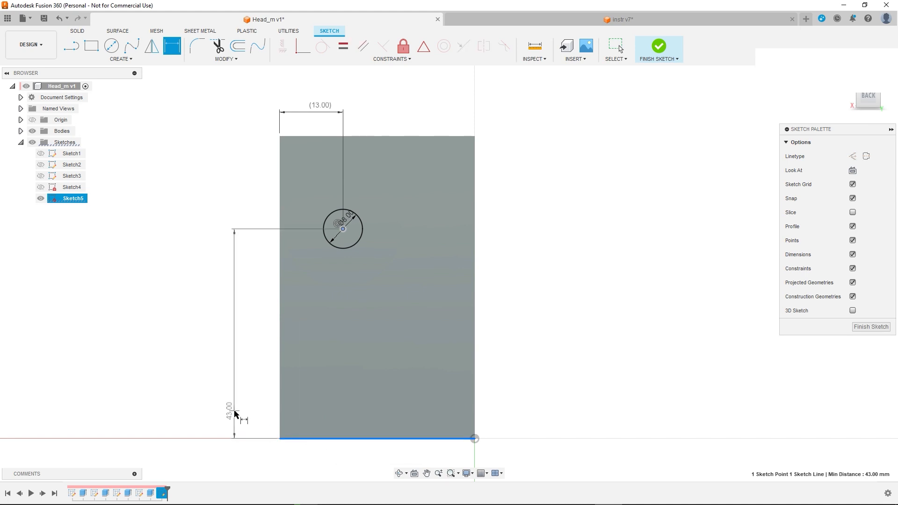
left_click(236, 414)
left_click(488, 289)
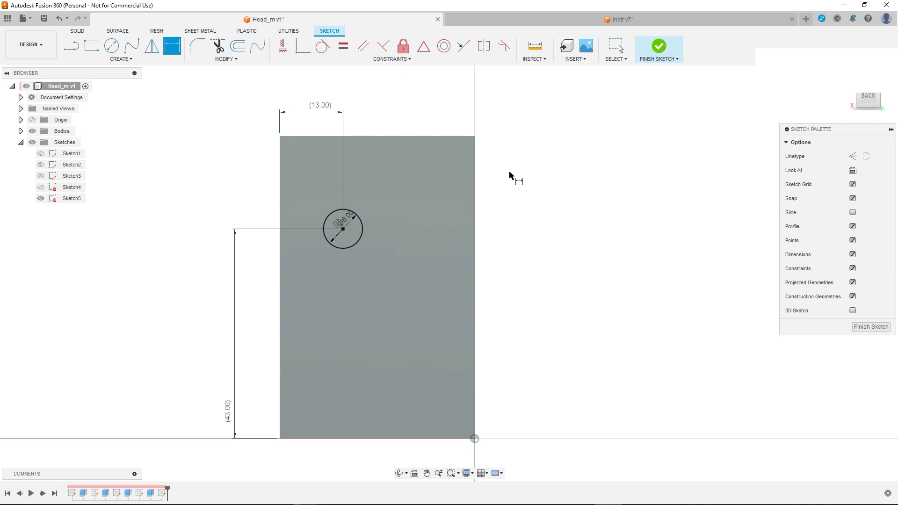
key("Escape")
Step: Extrude the 8 mm circle 114 mm toward the opposite wall as a cut through that wall
left_click(352, 221)
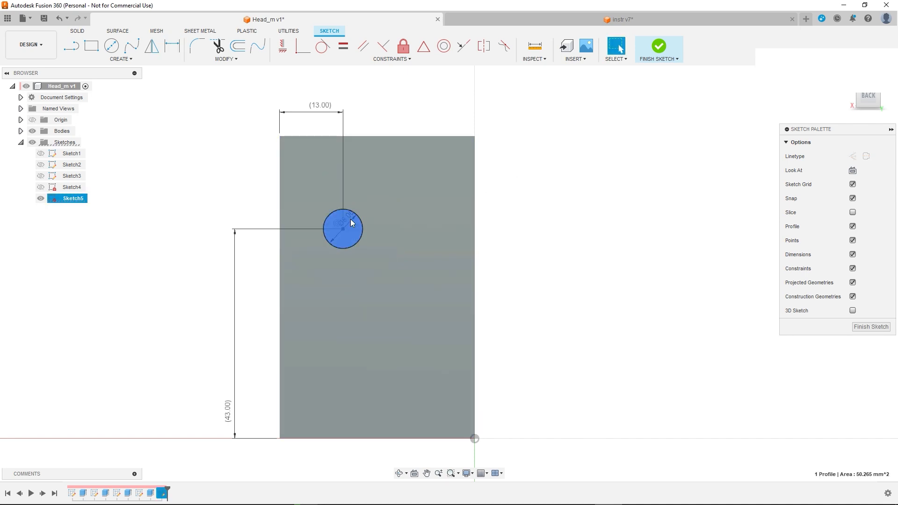
left_click(187, 32)
left_click(152, 45)
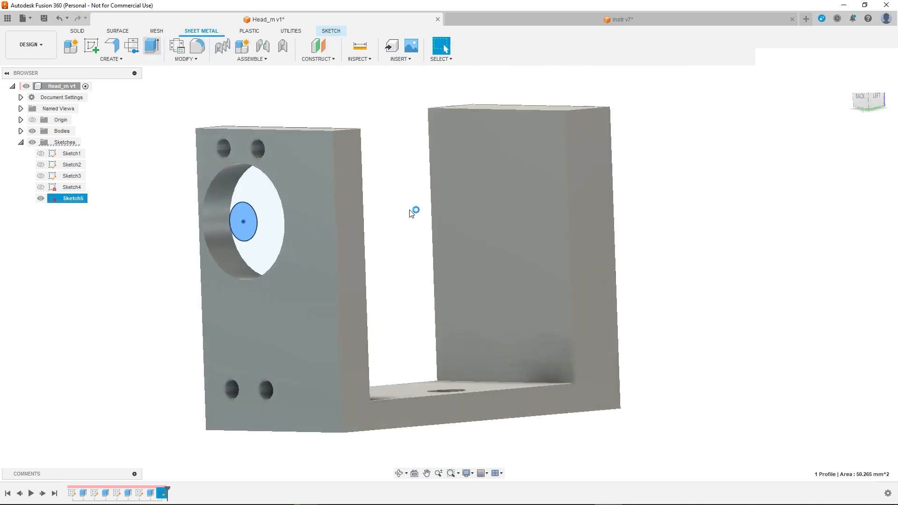
left_click_drag(224, 223, 670, 191)
left_click(841, 277)
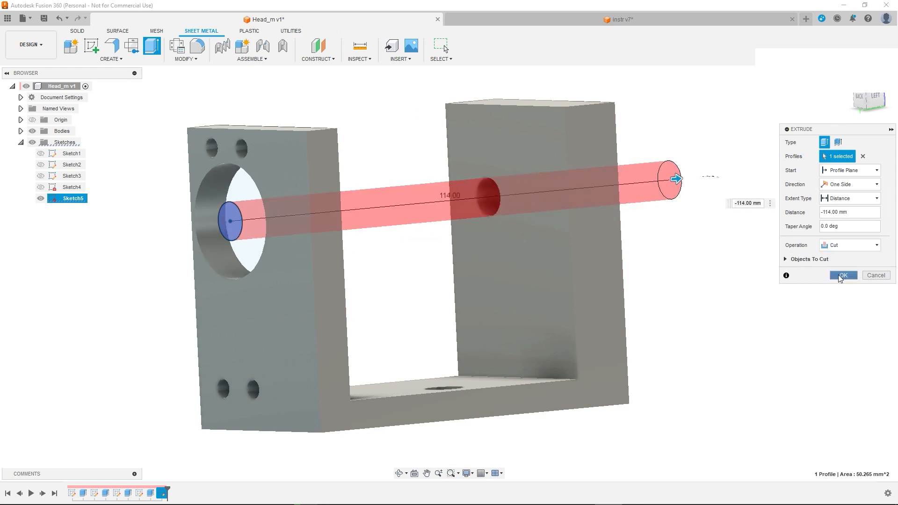
Step: Fillet the top edges of both walls on the side nearest the view with a 27 mm radius
left_click(321, 135)
left_click(583, 105, "ctrl")
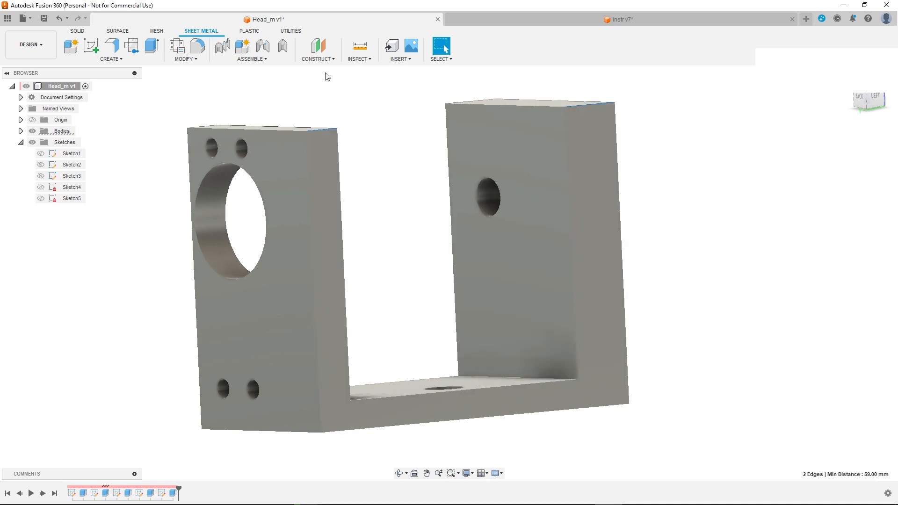
left_click(199, 49)
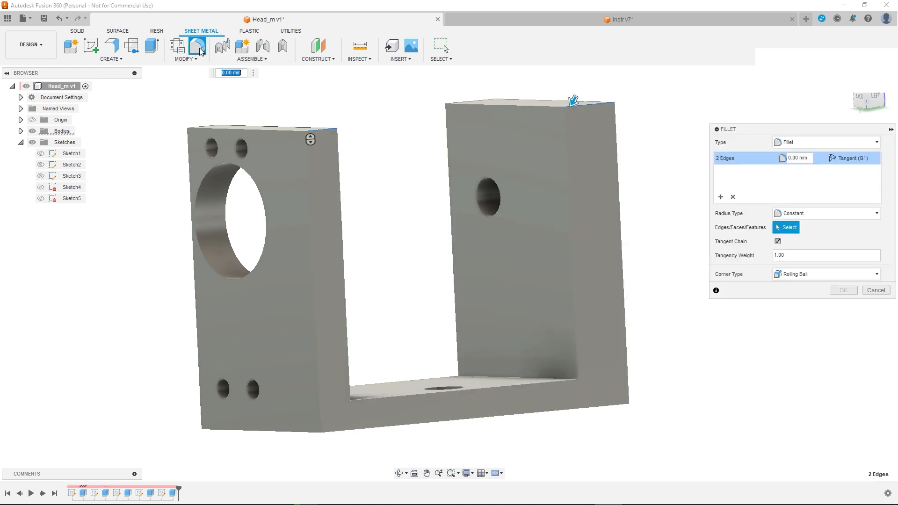
left_click_drag(805, 159, 759, 155)
type("27")
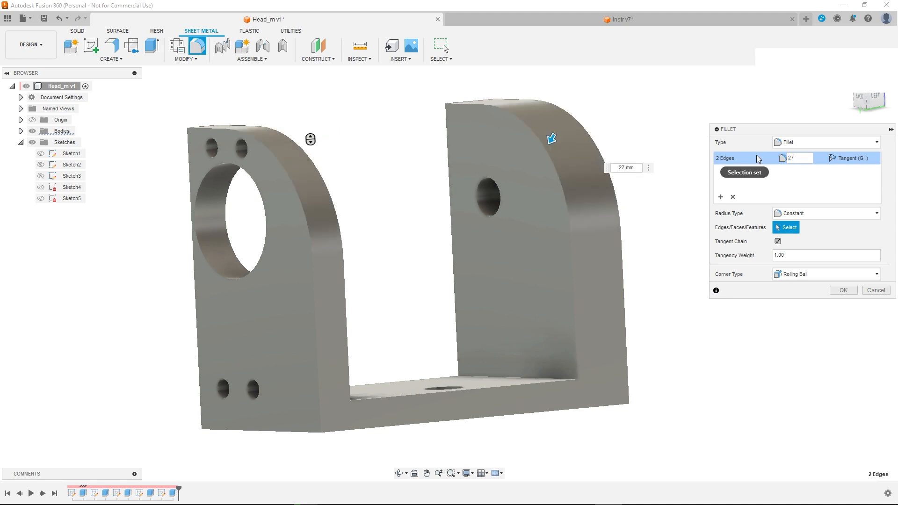
key("Return")
Step: Fillet the remaining square top edges of both walls with an 11 mm radius
left_click(470, 101)
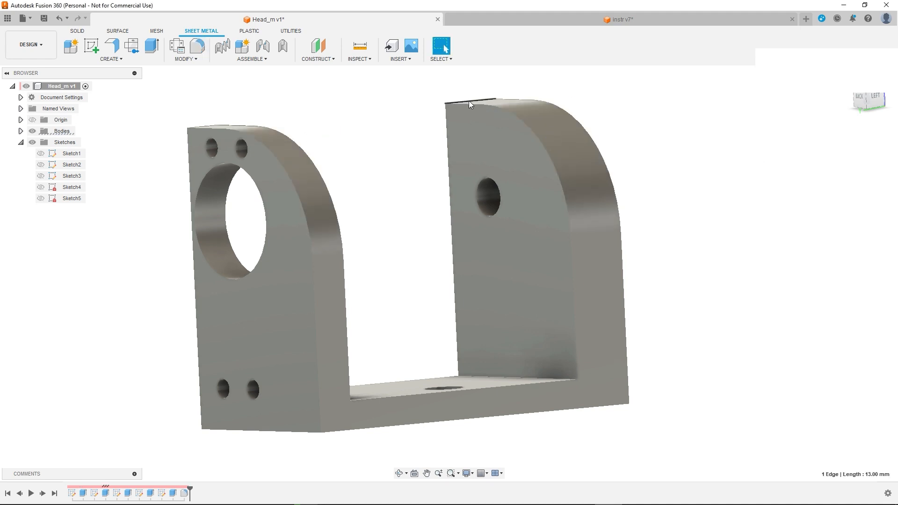
left_click(202, 127, "shift")
left_click(197, 46)
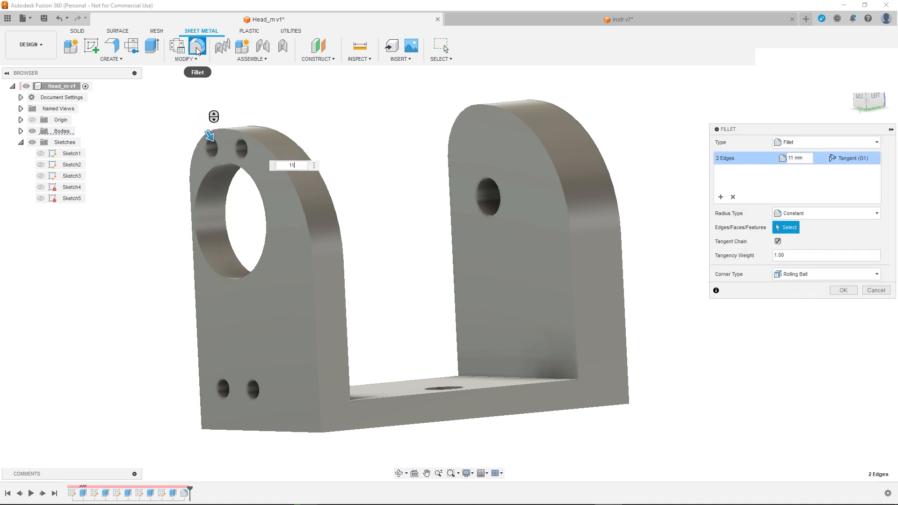
key("Return")
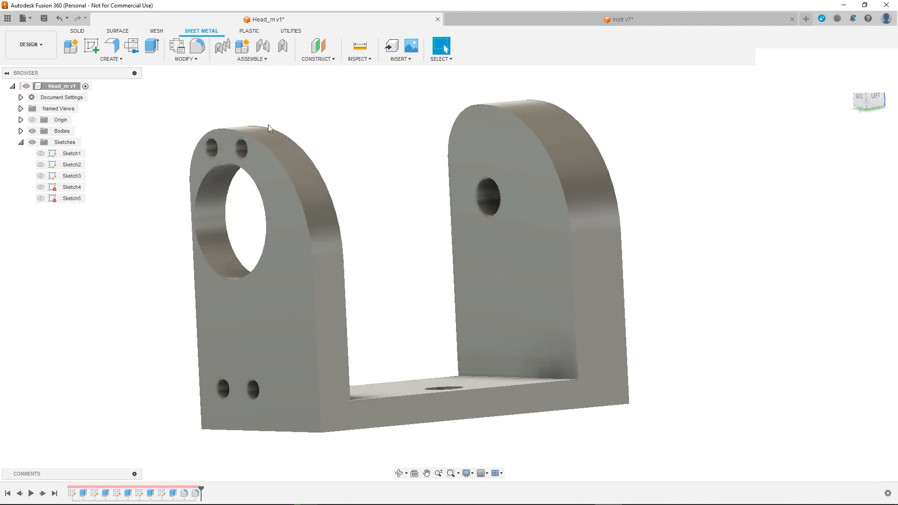
Step: Start a sketch on the opposite wall's outer face and draw a 22 mm diameter circle concentric with the 8 mm hole
middle_click_drag(595, 221, 461, 261, "shift")
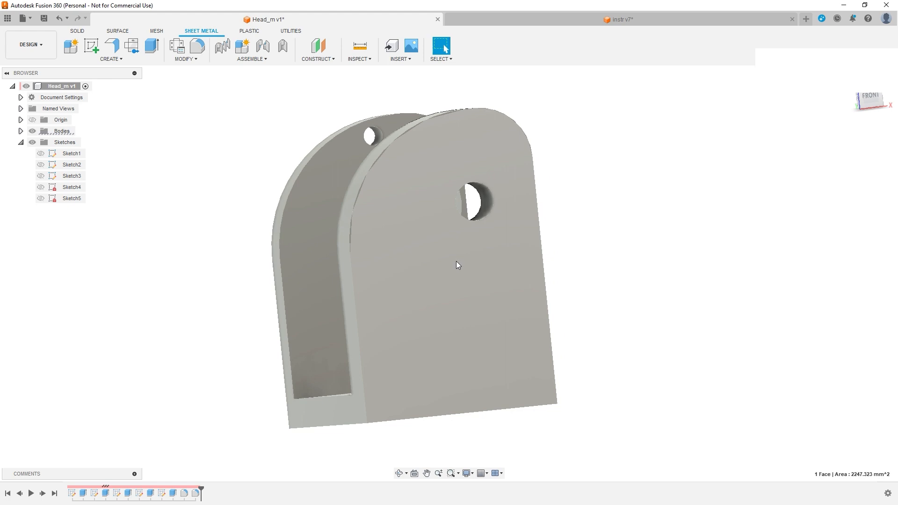
left_click(456, 262)
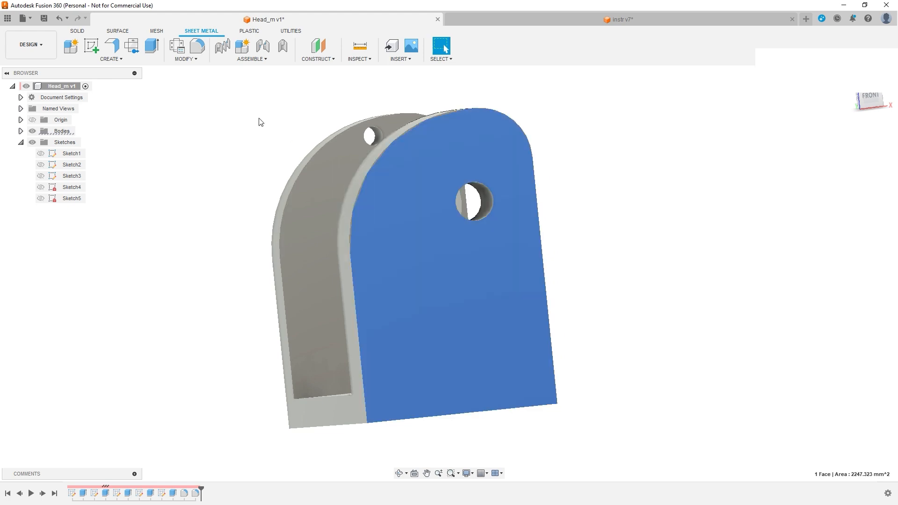
left_click(92, 46)
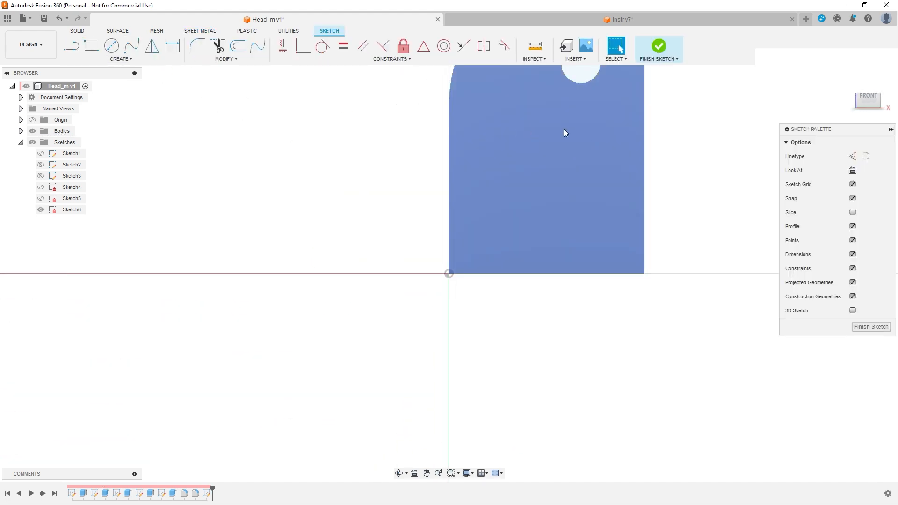
left_click(113, 46)
left_click(498, 209)
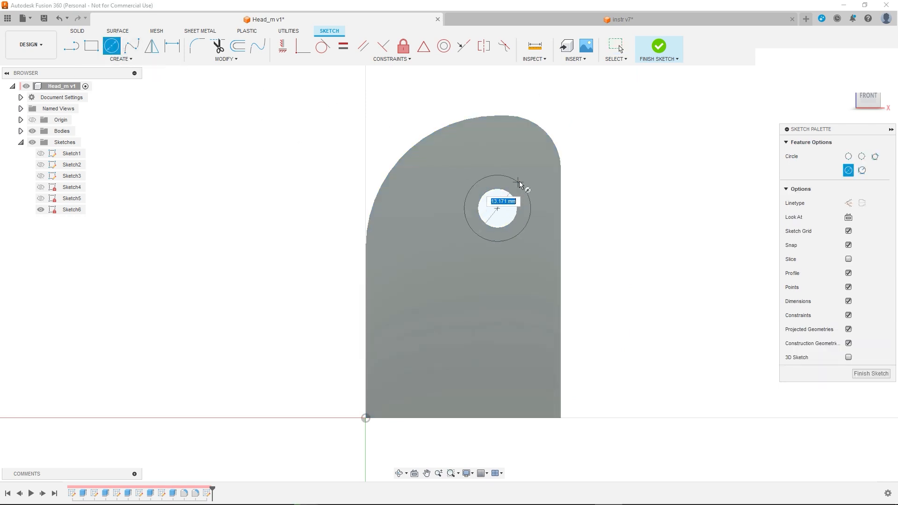
type("22")
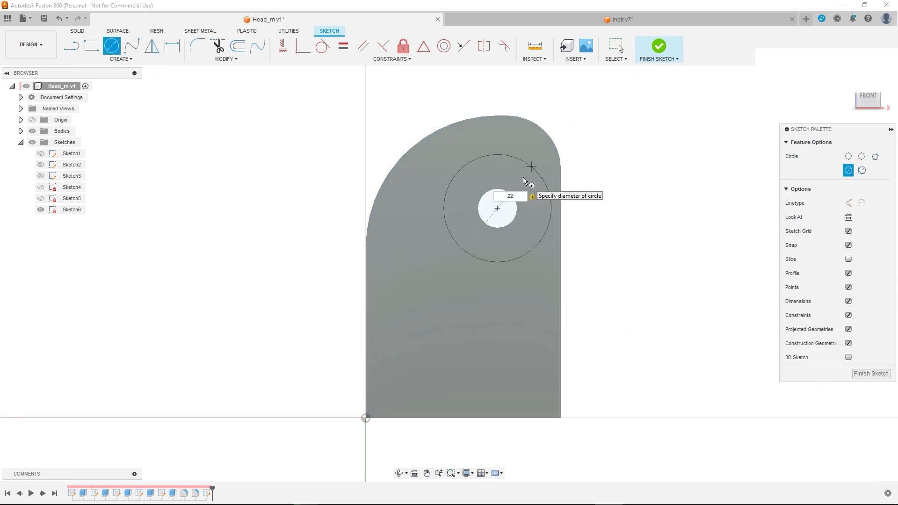
key("Return")
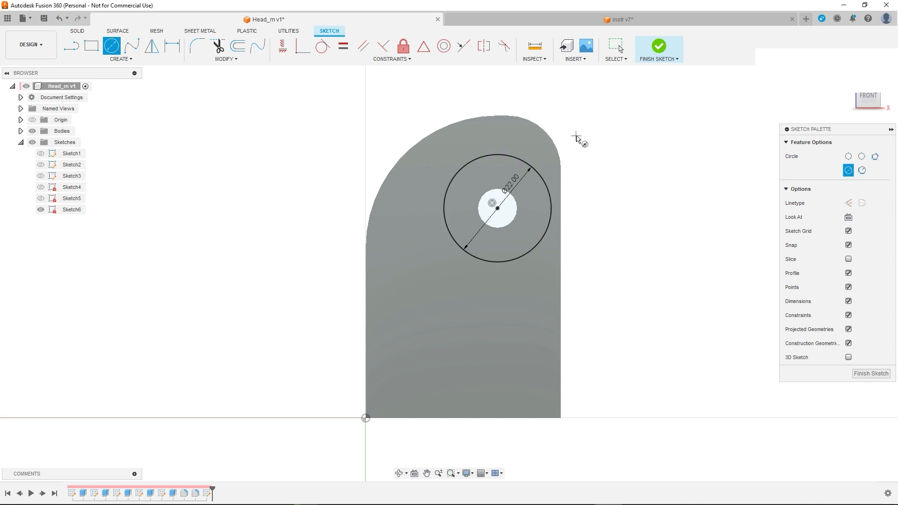
key("Escape")
Step: Extrude the ring between the 22 mm circle and the 8 mm hole into the wall as a recessed cut
left_click(496, 169)
left_click(197, 32)
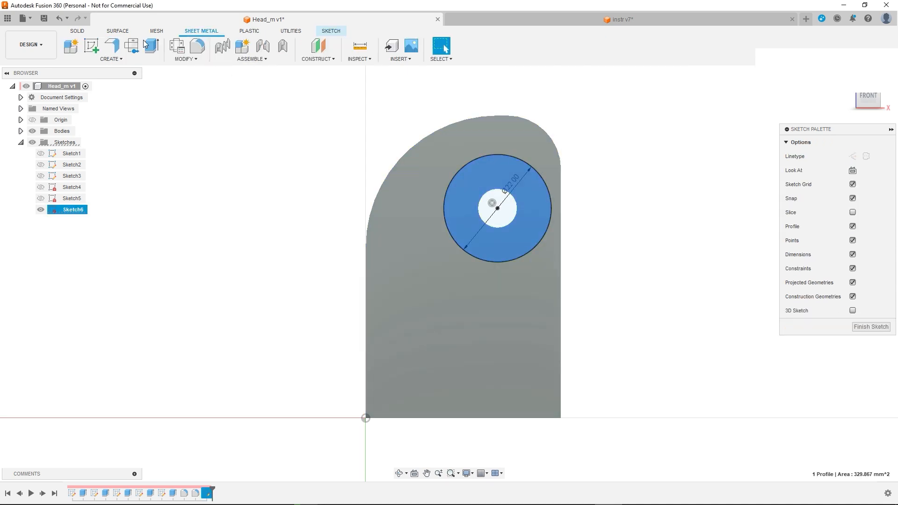
left_click(147, 44)
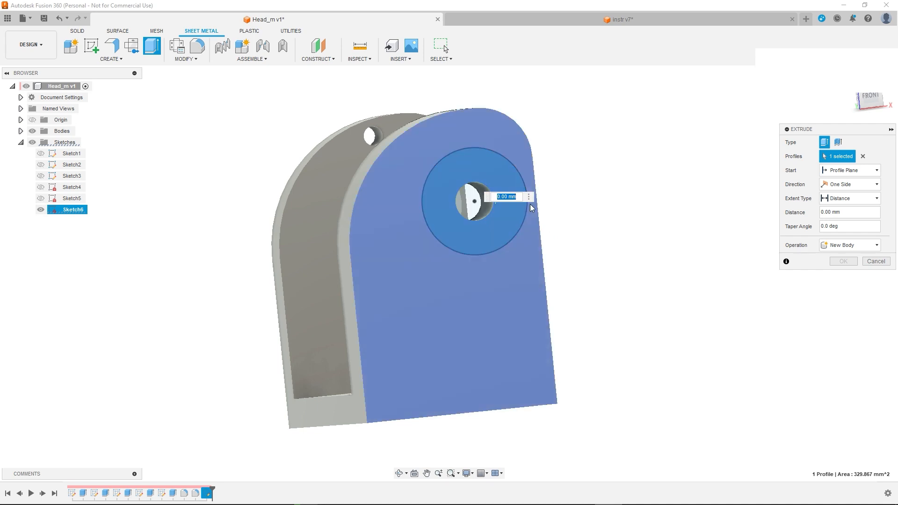
type("1")
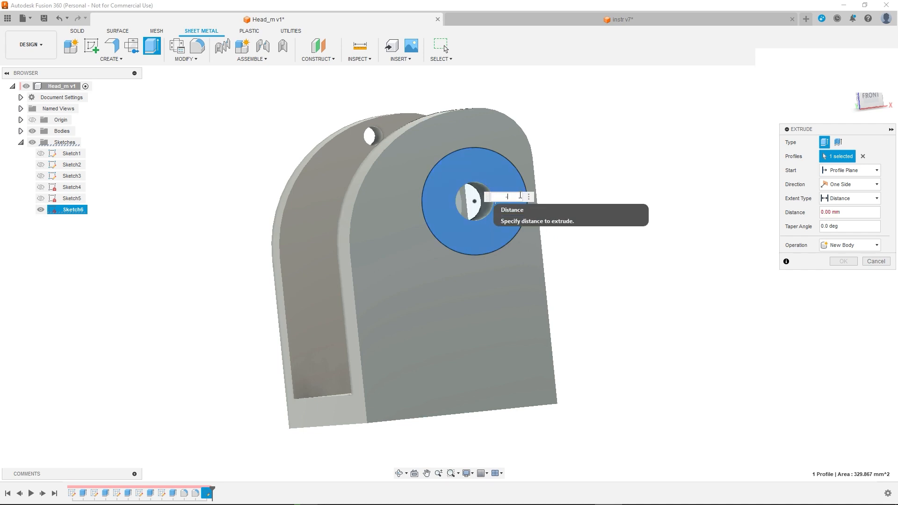
key("Return")
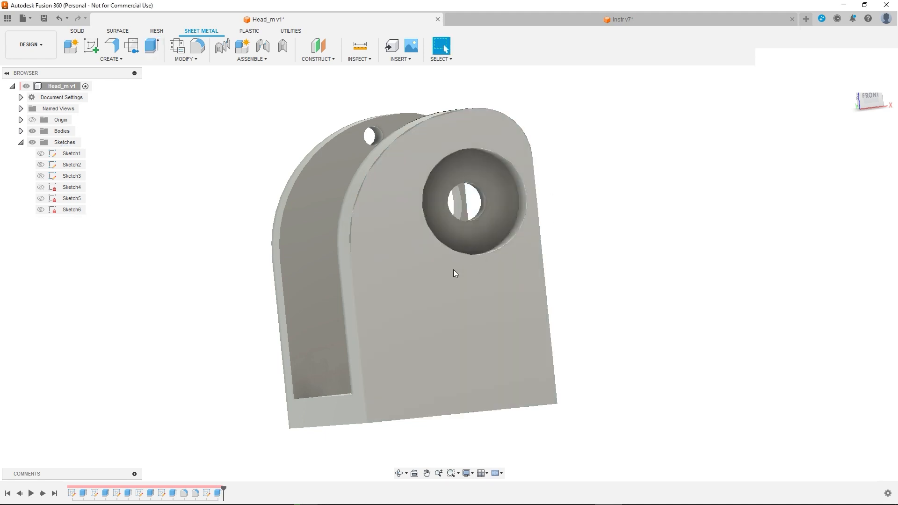
Step: Insert the FUTABA_HPSCB700_FSH6W v2 servo from the Wooden Robot project into the design and raise it 35 mm along Z
middle_click_drag(454, 270, 464, 279, "shift")
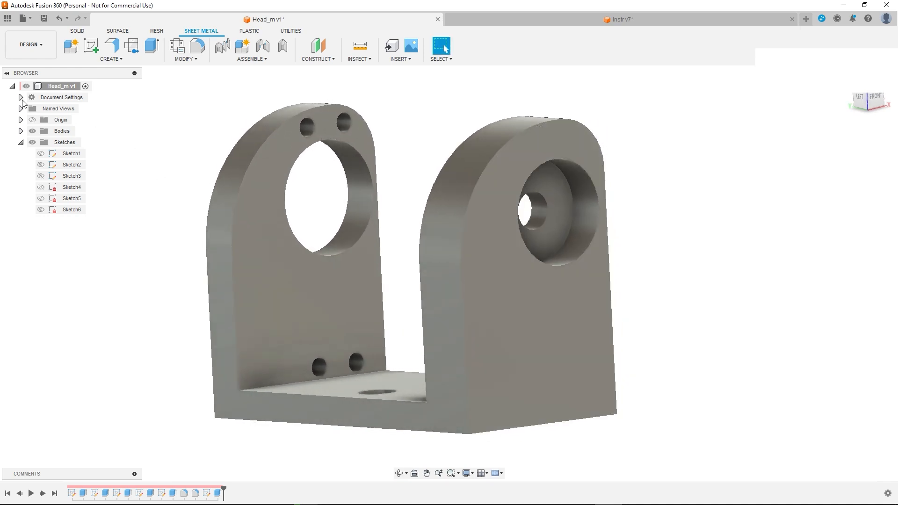
left_click(8, 18)
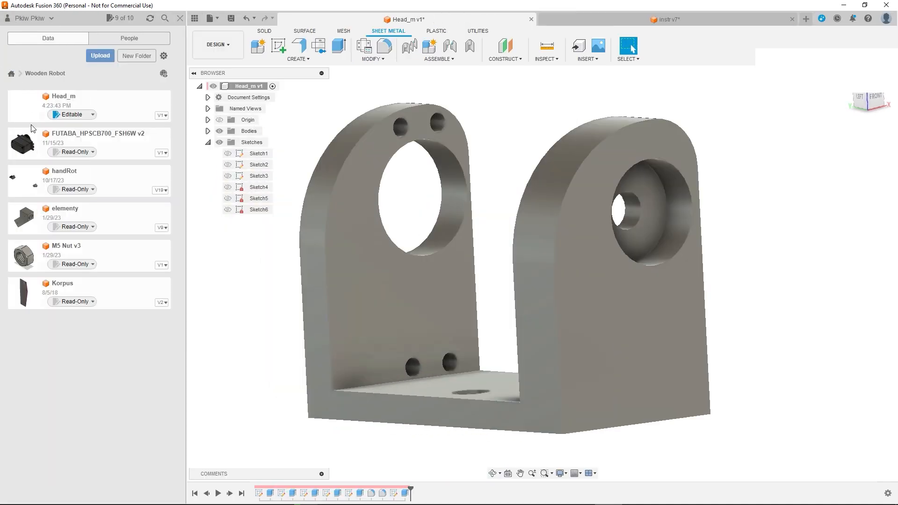
left_click_drag(40, 145, 474, 184)
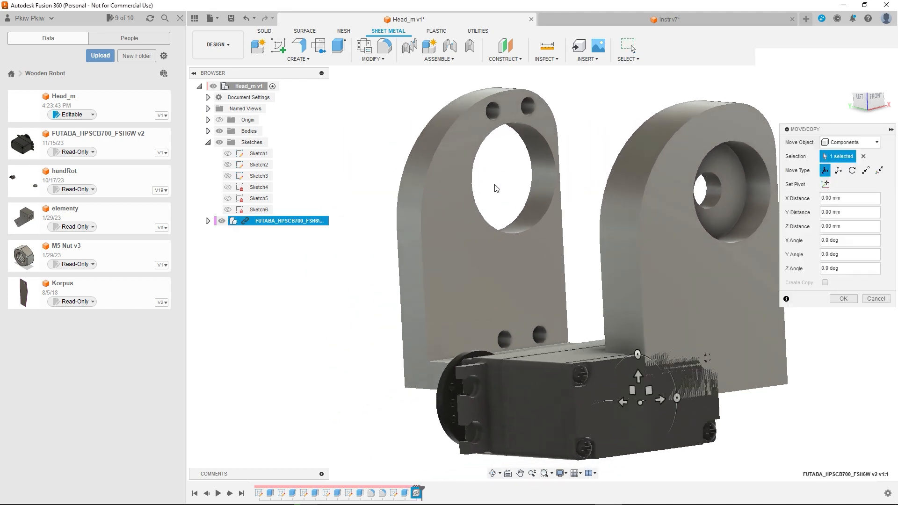
left_click_drag(638, 376, 631, 215)
left_click(180, 18)
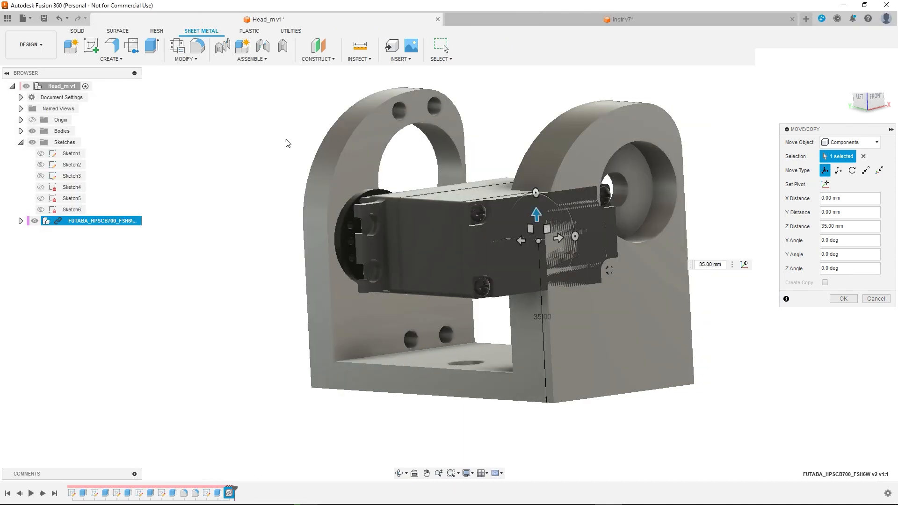
Step: Move the servo 34 mm along Y so its output disc sits in the wall with the large hole
left_click(859, 97)
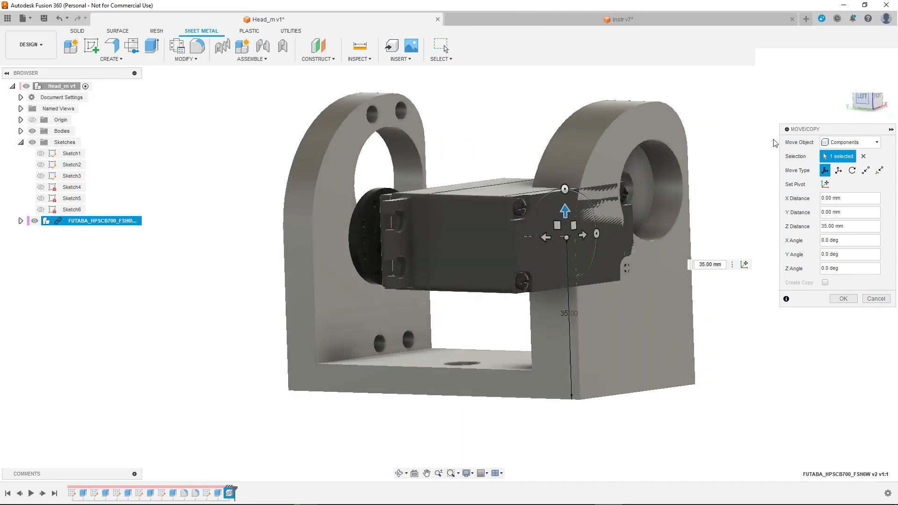
left_click_drag(597, 230, 436, 234)
scroll(366, 205, "up", 4)
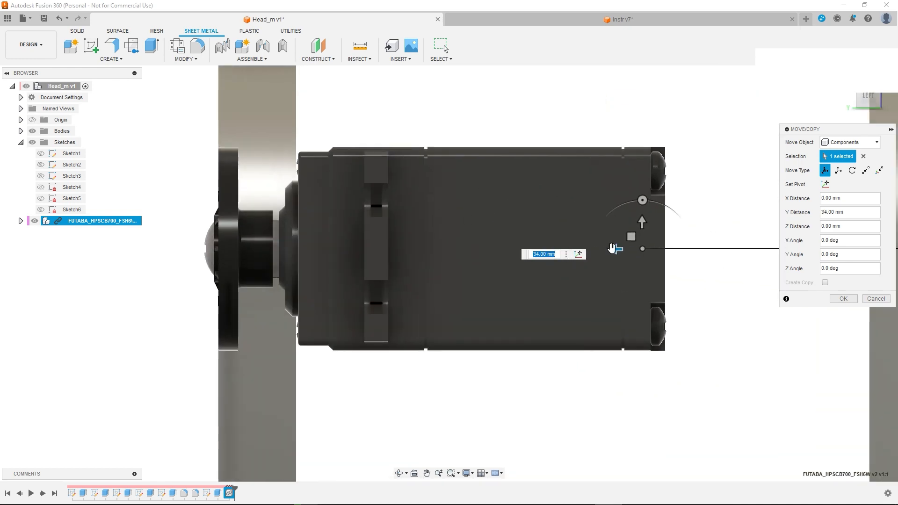
left_click_drag(615, 251, 608, 254)
scroll(681, 305, "up", 1)
scroll(678, 299, "down", 6)
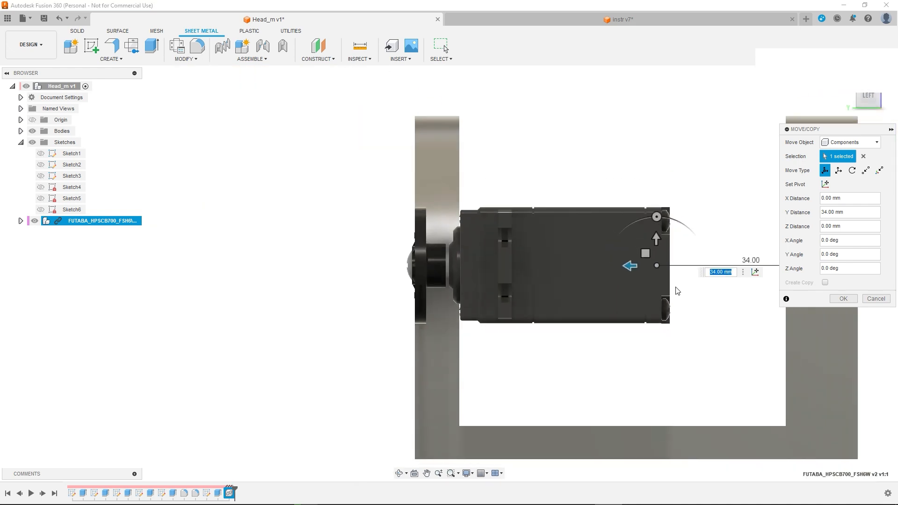
Step: Rotate the servo 90 degrees about the Y axis so it stands upright between the walls
middle_click_drag(677, 291, 641, 291, "shift")
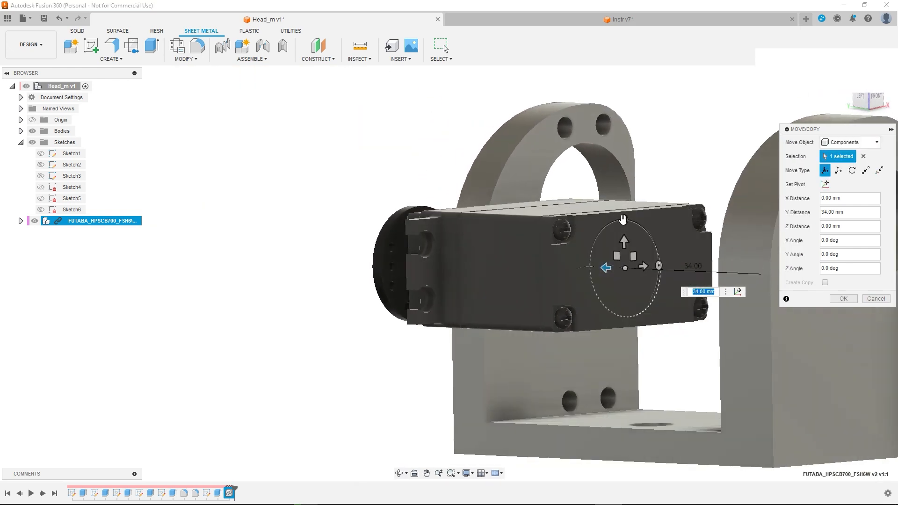
left_click_drag(625, 220, 628, 221)
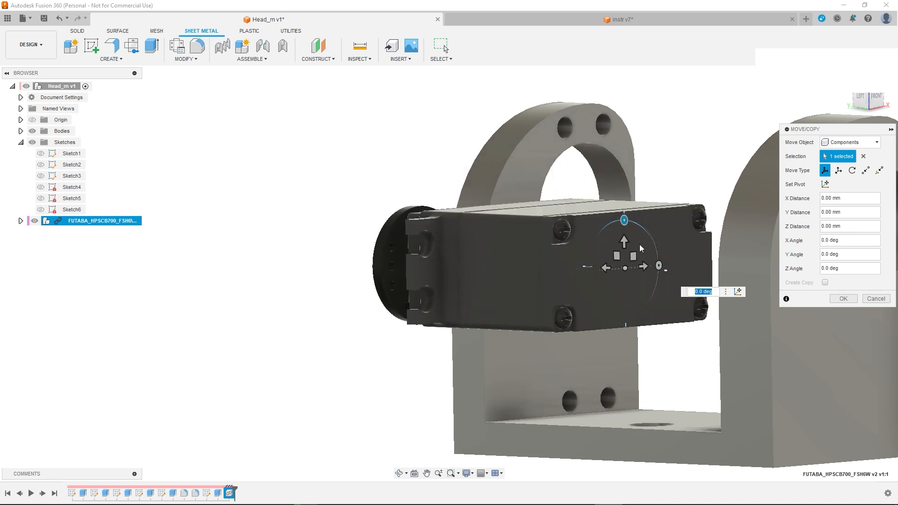
left_click_drag(659, 265, 626, 301)
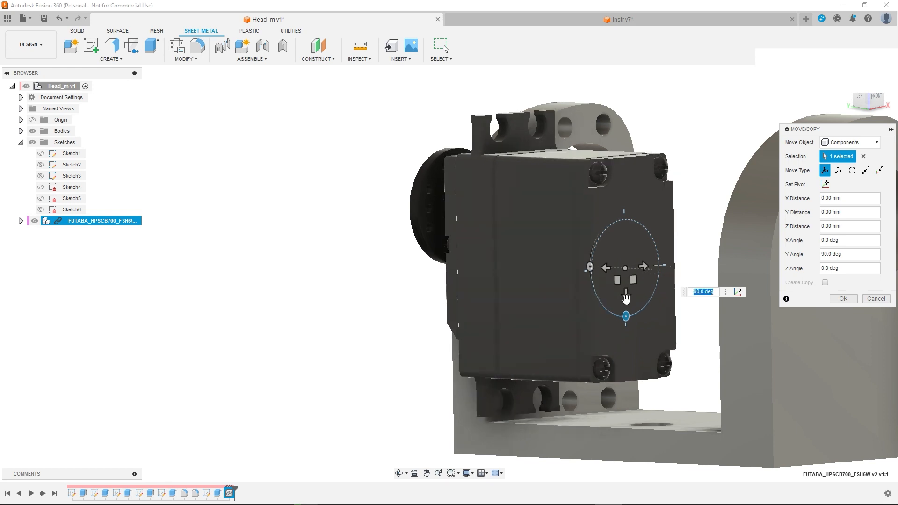
Step: Align the servo with the wall's large hole by moving it 27 mm across the wall and 1.5 mm downward, and accept the placement
left_click(860, 100)
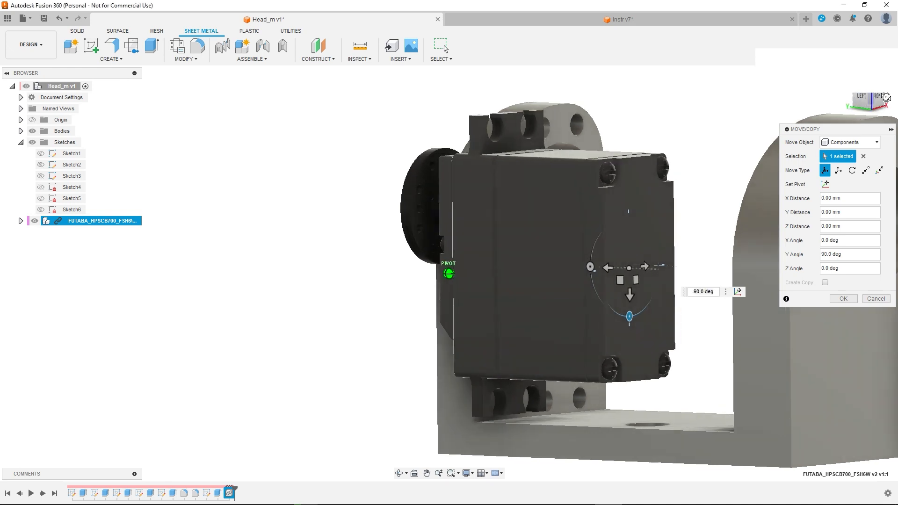
left_click(860, 98)
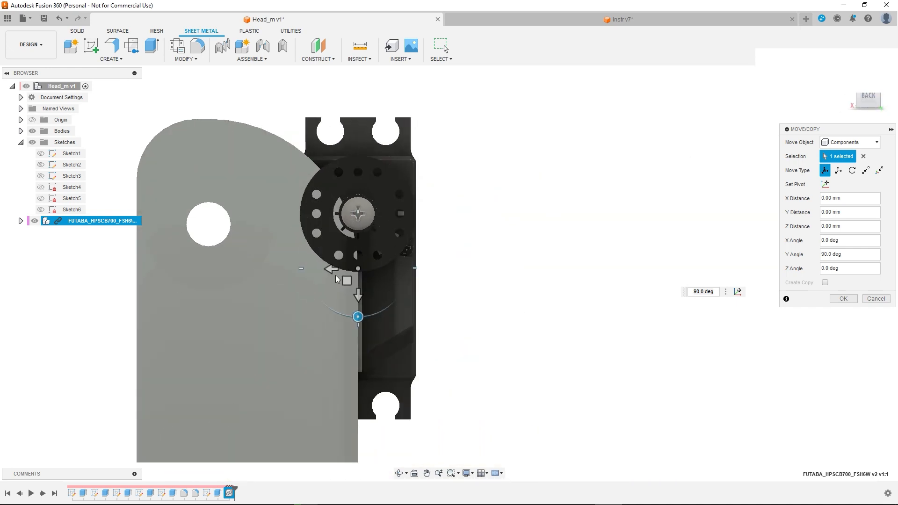
left_click_drag(331, 270, 187, 279)
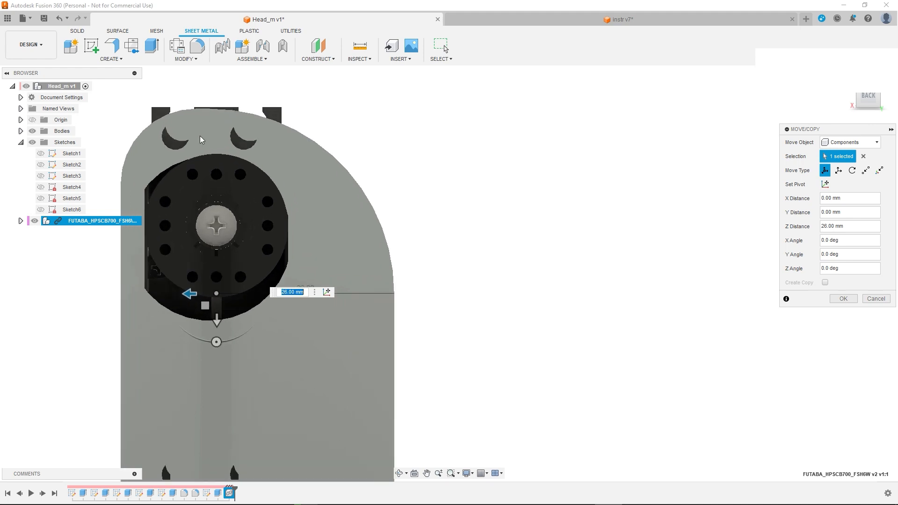
scroll(228, 174, "up", 5)
middle_click_drag(234, 167, 412, 220)
left_click_drag(413, 411, 401, 412)
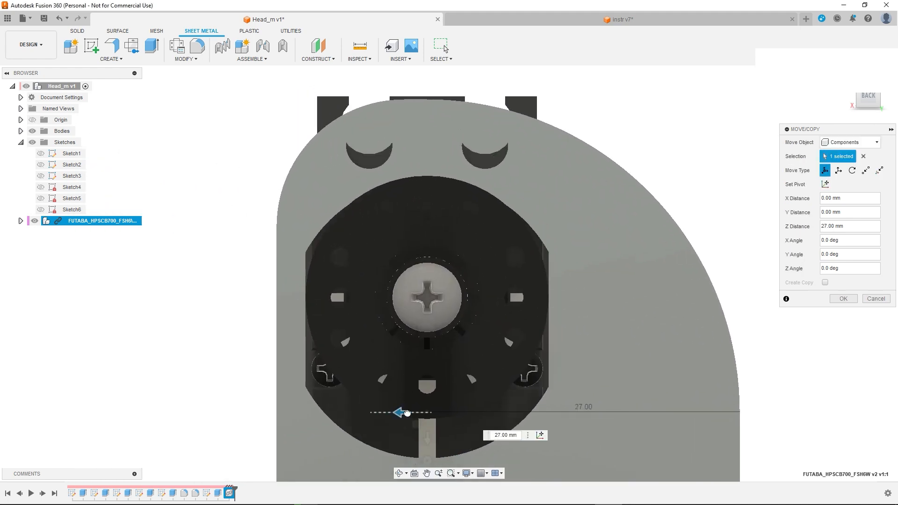
left_click_drag(429, 441, 429, 450)
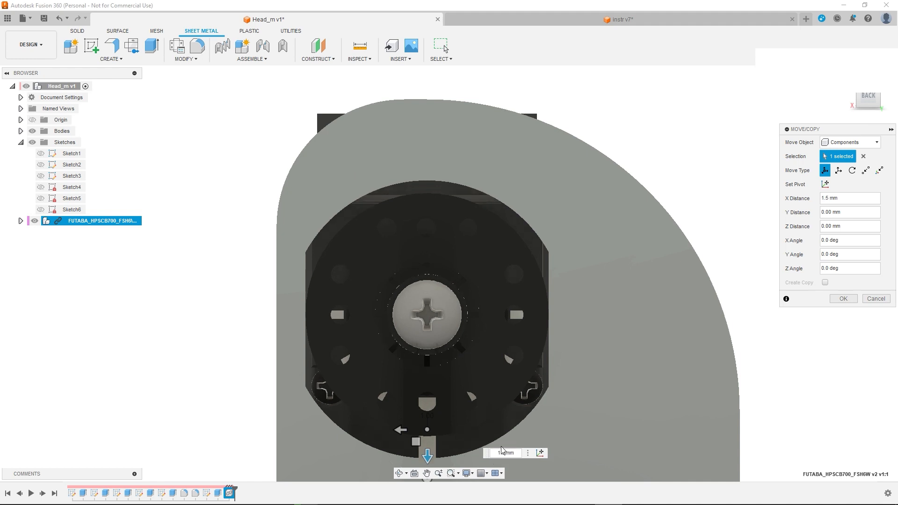
left_click(845, 299)
Step: Check how the servo's mounting flange fits against the wall, and hide the servo component
middle_click_drag(586, 343, 539, 370, "shift")
scroll(637, 372, "down", 1)
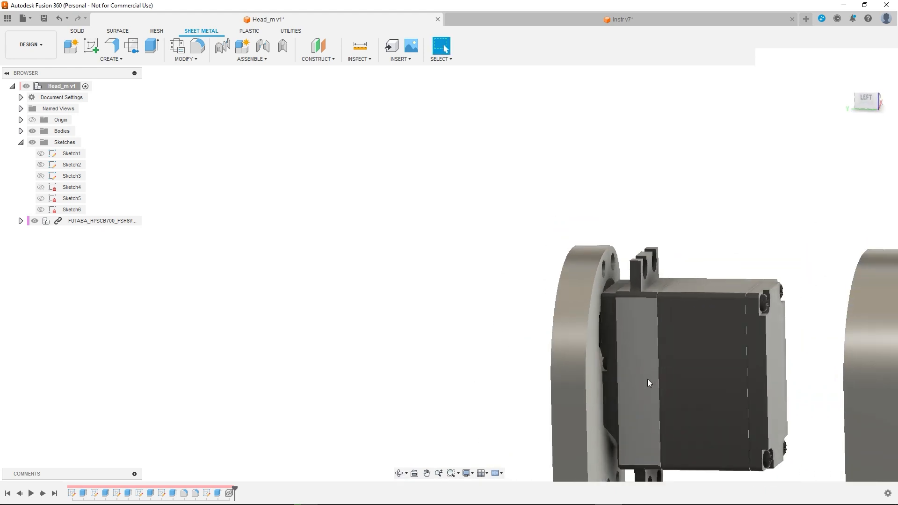
middle_click_drag(647, 379, 493, 287)
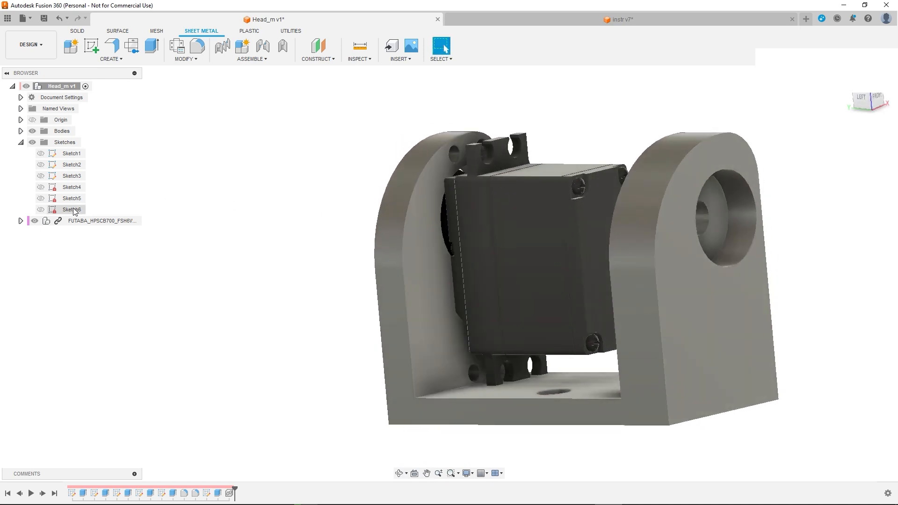
left_click(35, 222)
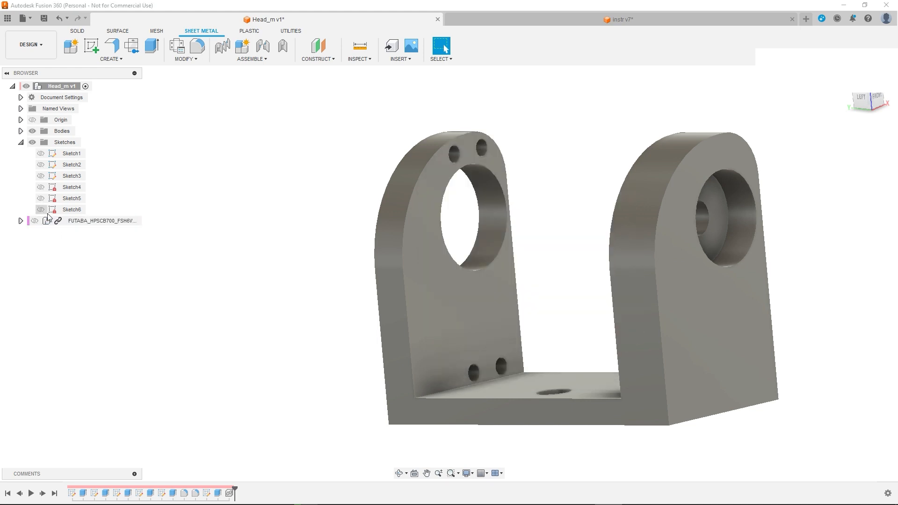
Step: Start a sketch on the large-hole wall's inner face and draw a rectangle about 37 by 10.6 mm over the two upper screw holes
left_click(417, 250)
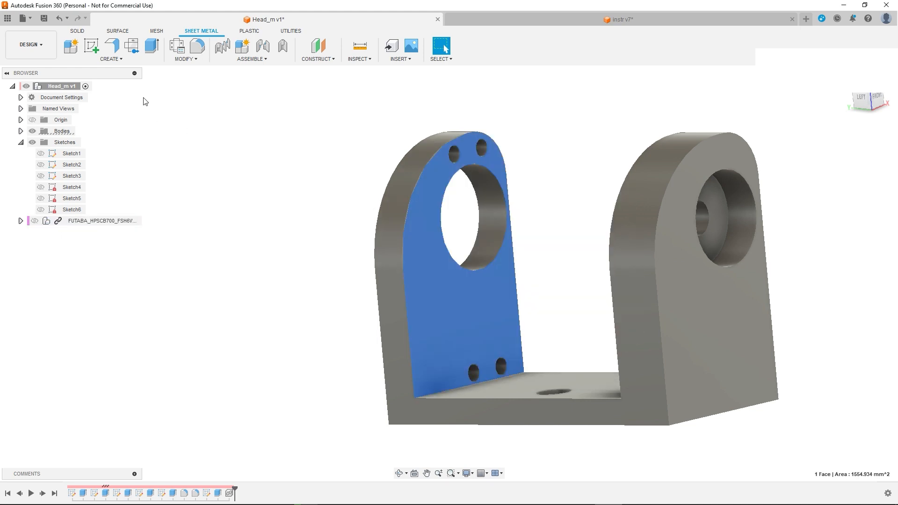
left_click(91, 46)
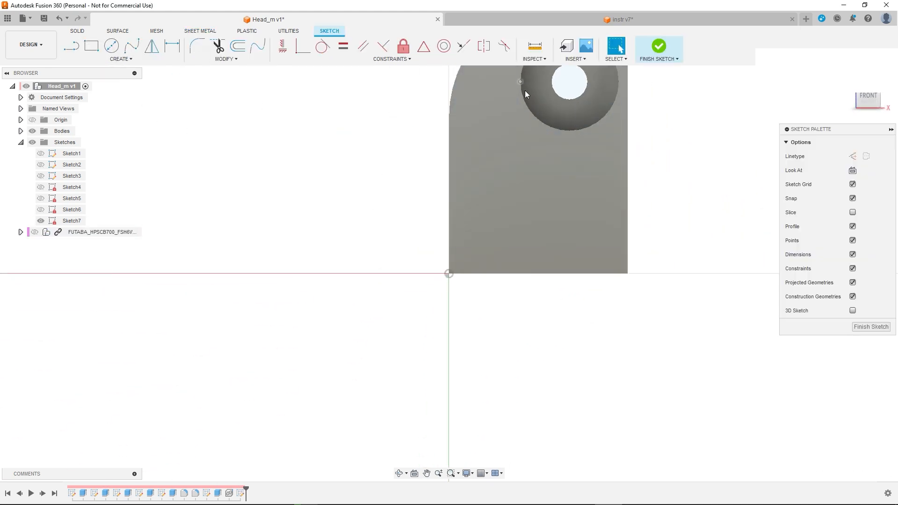
middle_click_drag(540, 231, 507, 239, "shift")
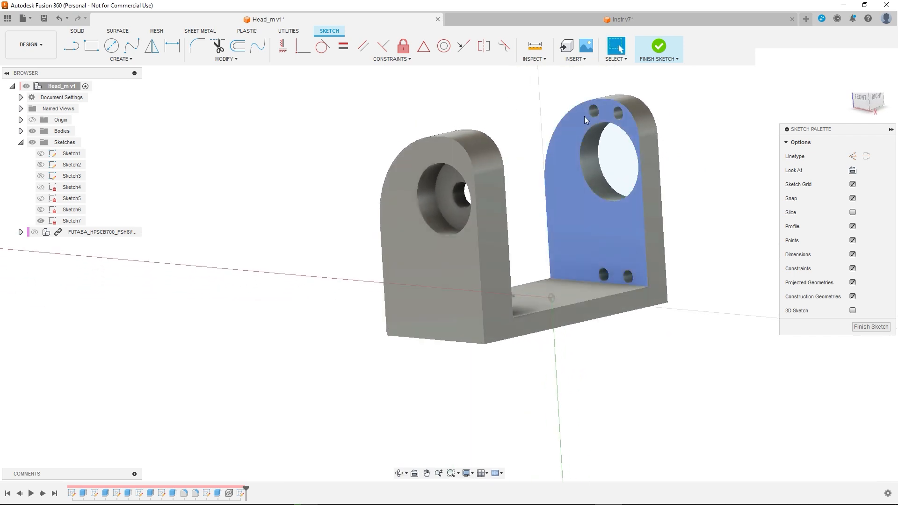
key("r")
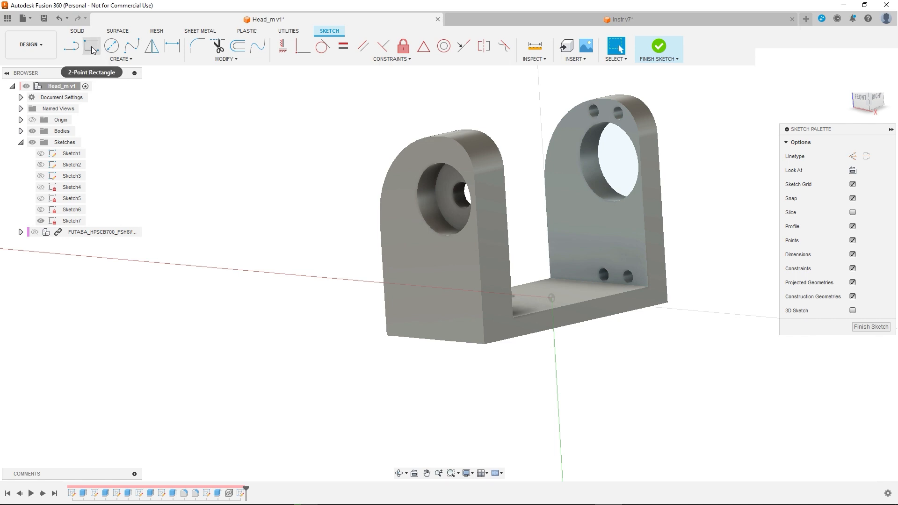
left_click(635, 128)
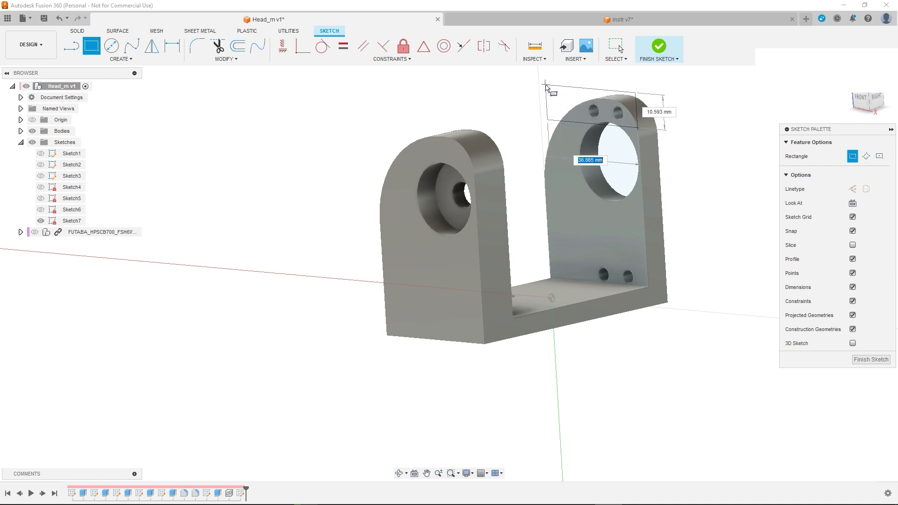
left_click(545, 87)
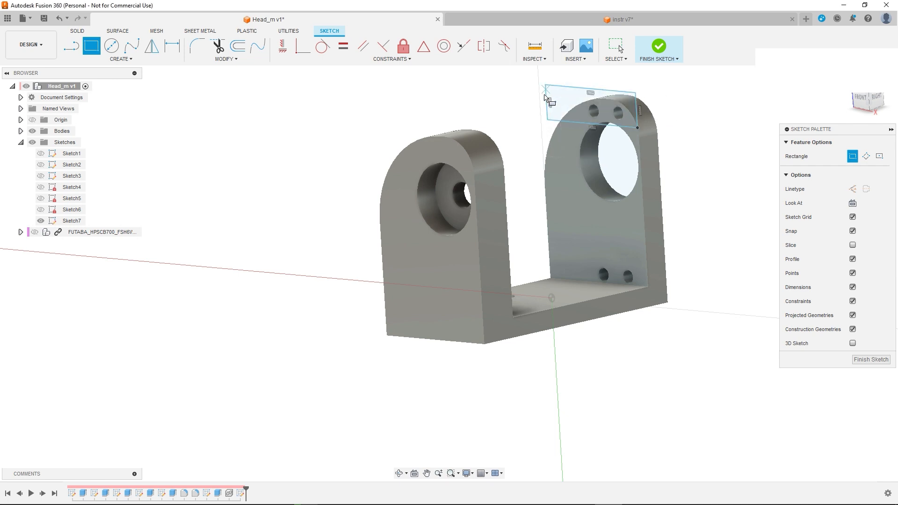
Step: Draw a 40 by 8 mm rectangle along the foot of the same wall face, around the two lower screw holes
left_click(648, 286)
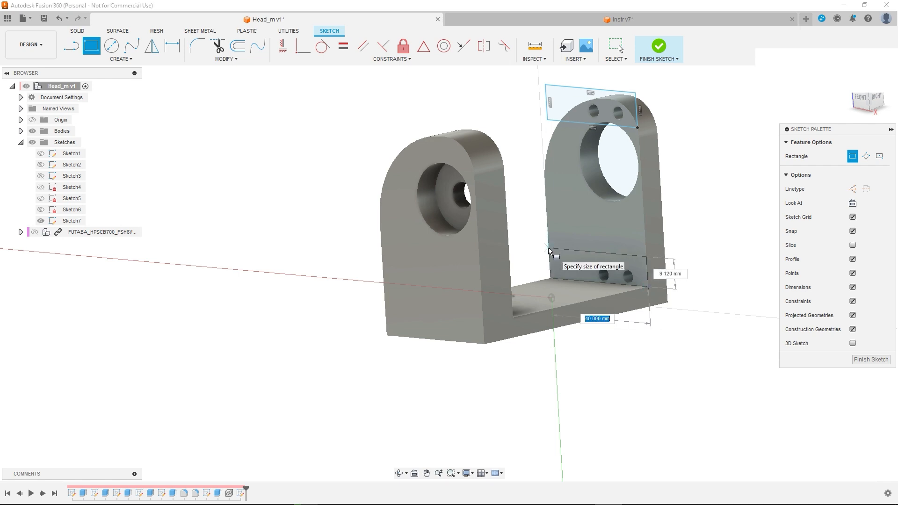
key("Tab")
key("Return")
key("Escape")
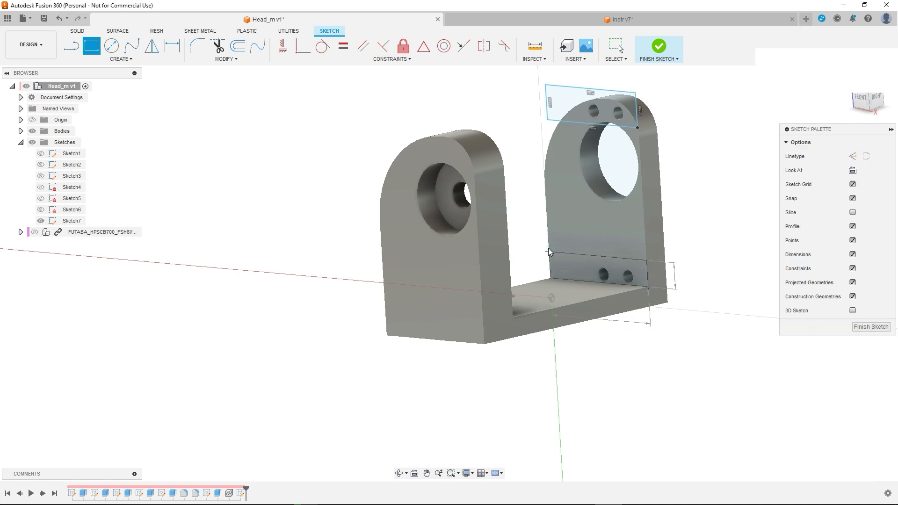
Step: Extrude the upper and lower screw-hole profiles 8 mm inward from the wall, joined to the bracket
left_click(583, 112)
left_click(580, 265, "ctrl")
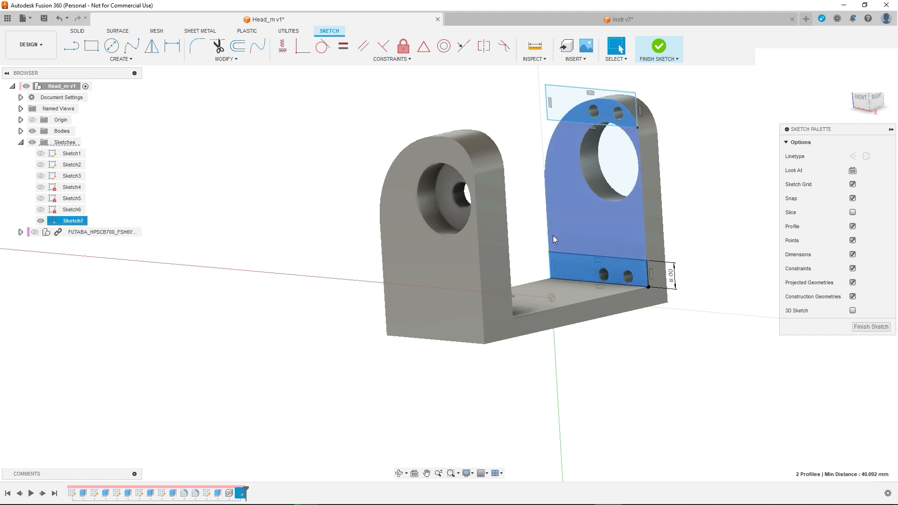
left_click(200, 32)
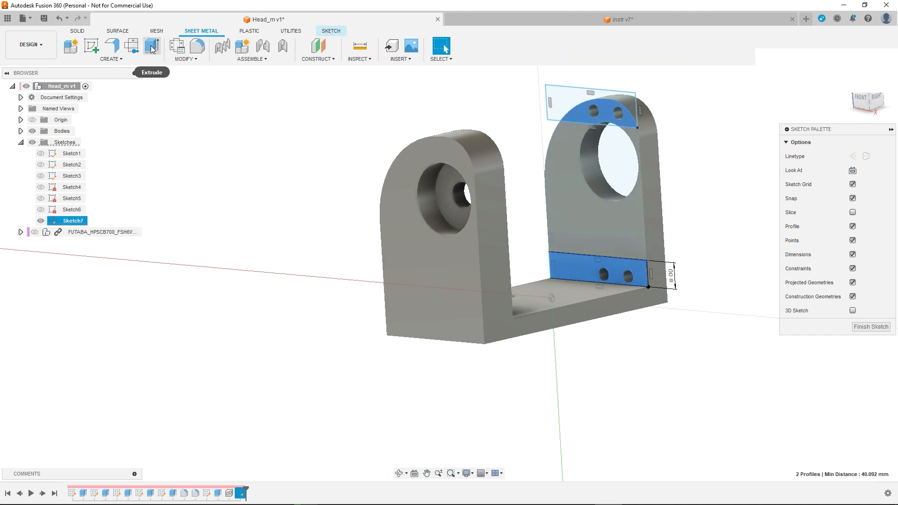
left_click(152, 47)
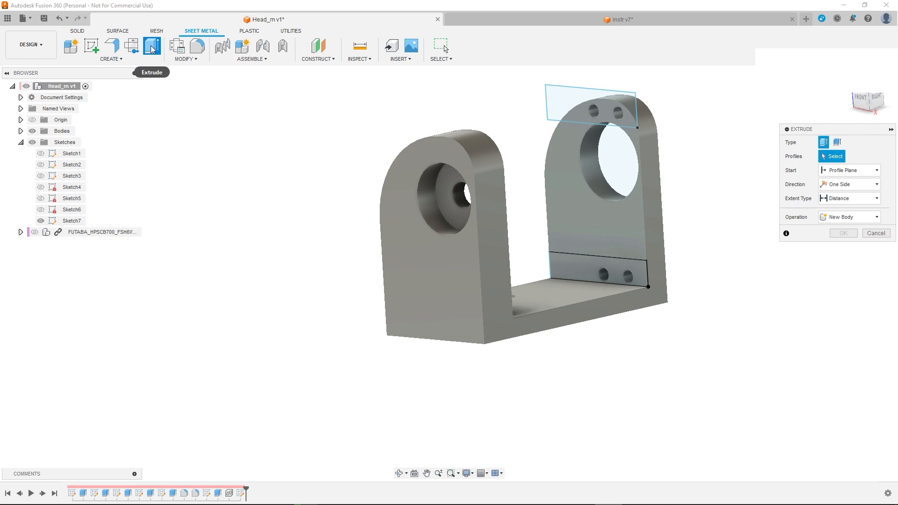
left_click(577, 266)
left_click(577, 118)
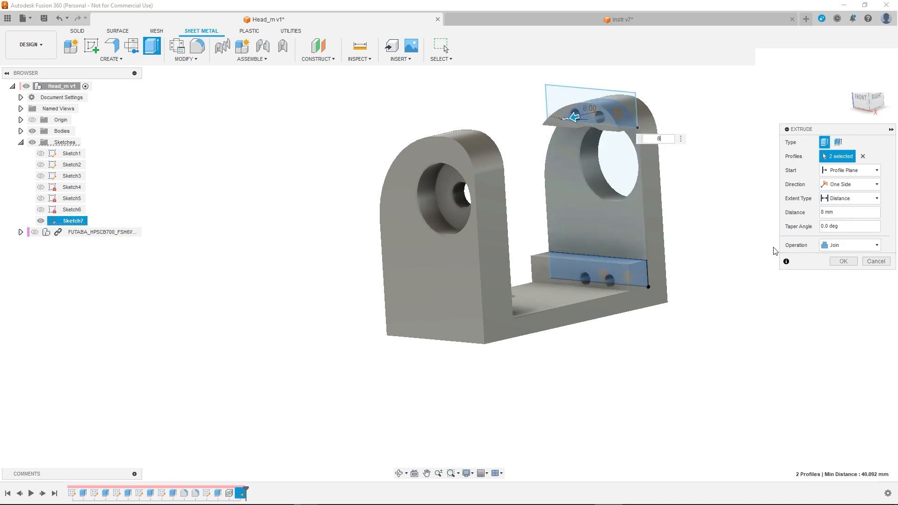
left_click(842, 262)
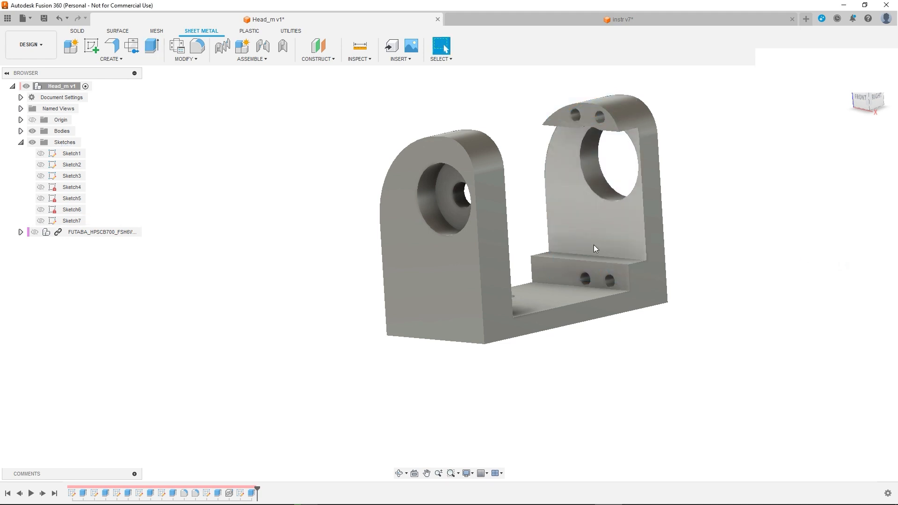
Step: Show the servo component again and check how its mounting flanges sit against the raised pads
middle_click_drag(526, 236, 583, 254, "shift")
left_click(35, 232)
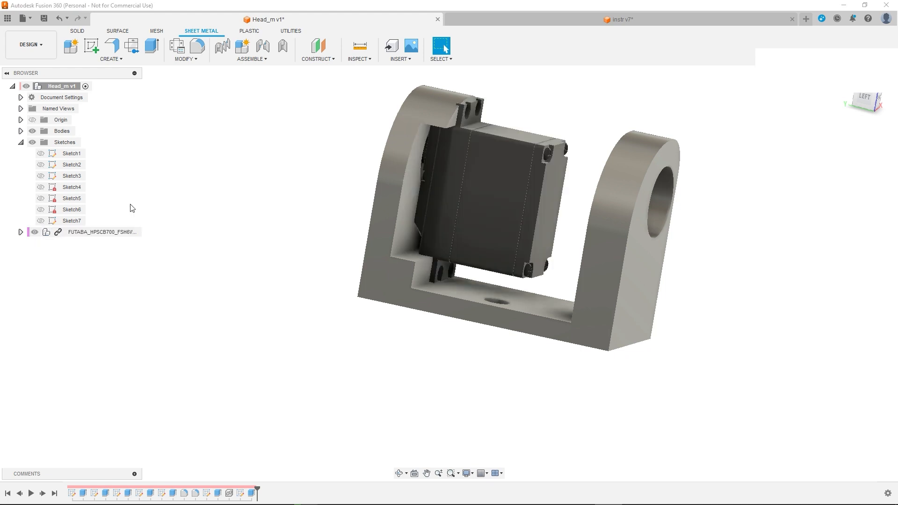
scroll(443, 111, "up", 2)
scroll(443, 113, "up", 4)
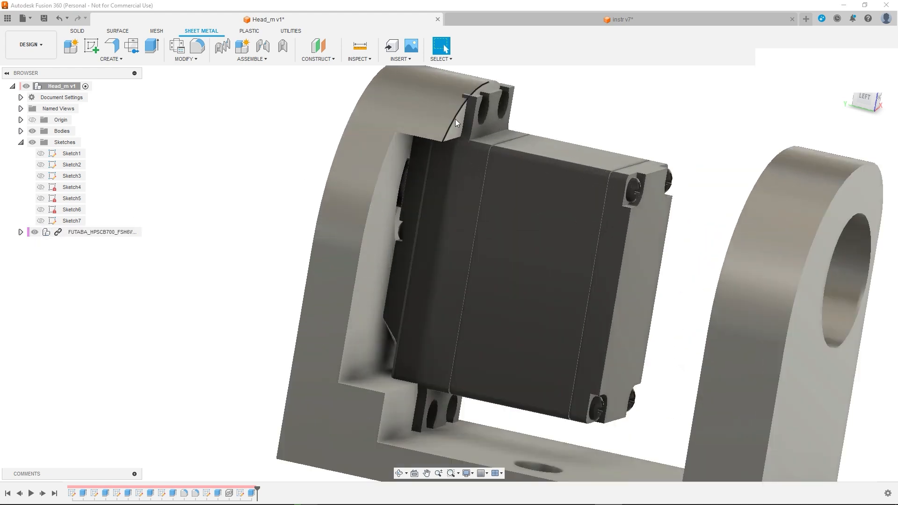
Step: Move the servo component -1 mm along Y so its mounting flanges clear the raised pads
left_click(47, 232)
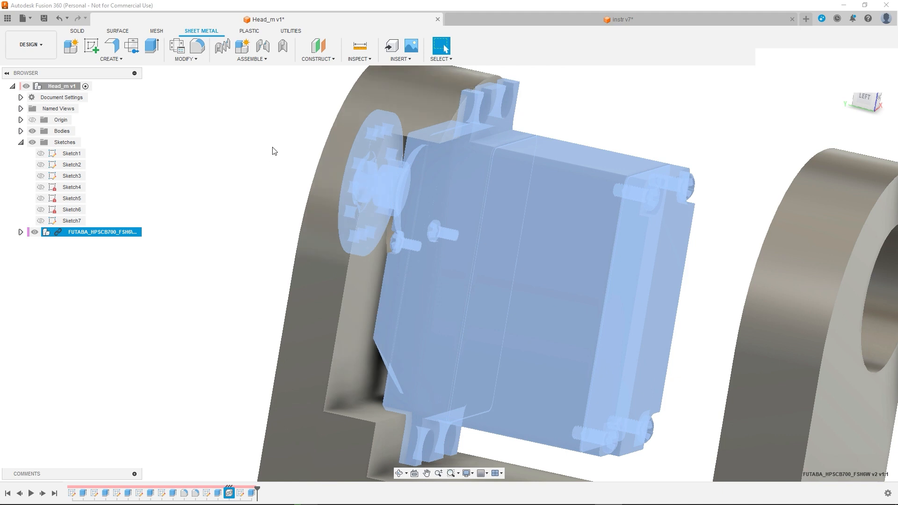
key("m")
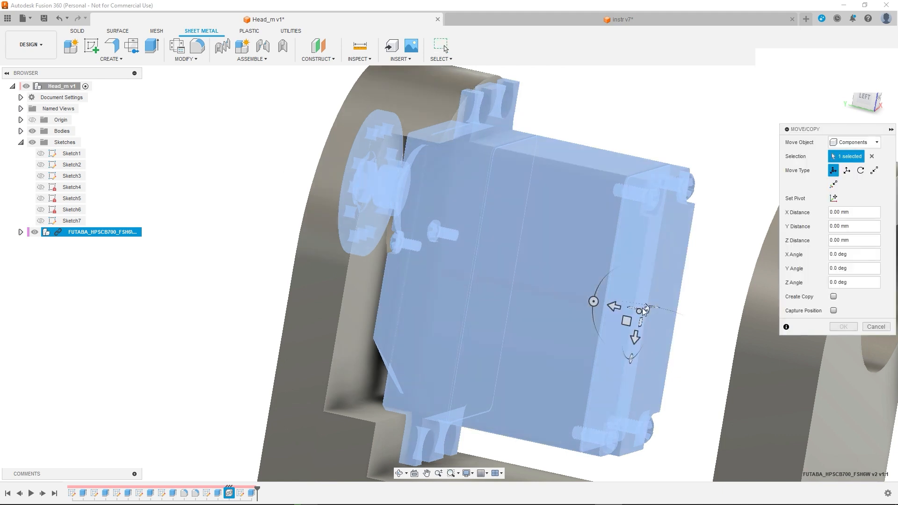
scroll(613, 305, "up", 2)
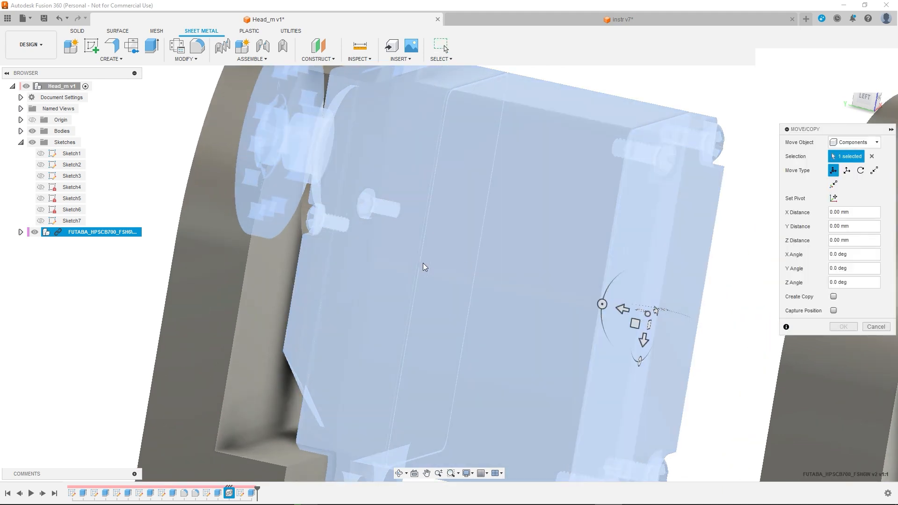
middle_click_drag(397, 262, 460, 282, "shift")
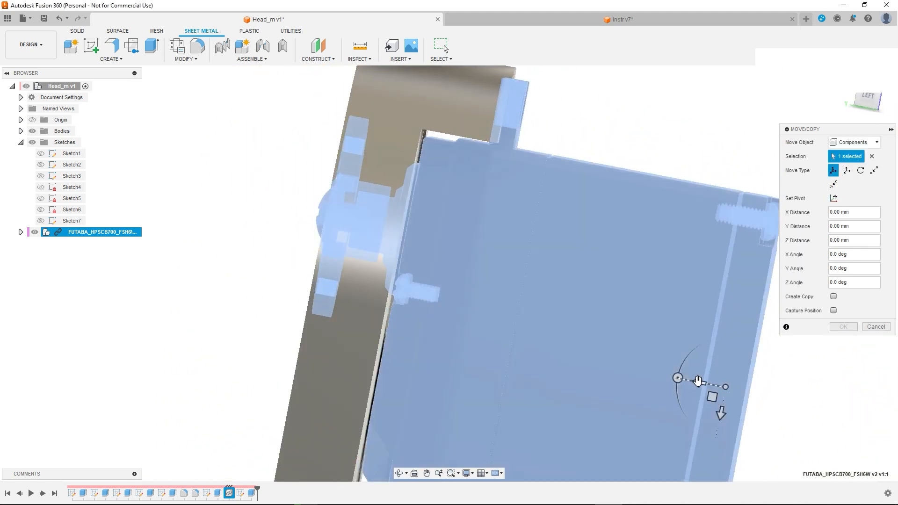
left_click(701, 382)
left_click_drag(702, 383, 706, 383)
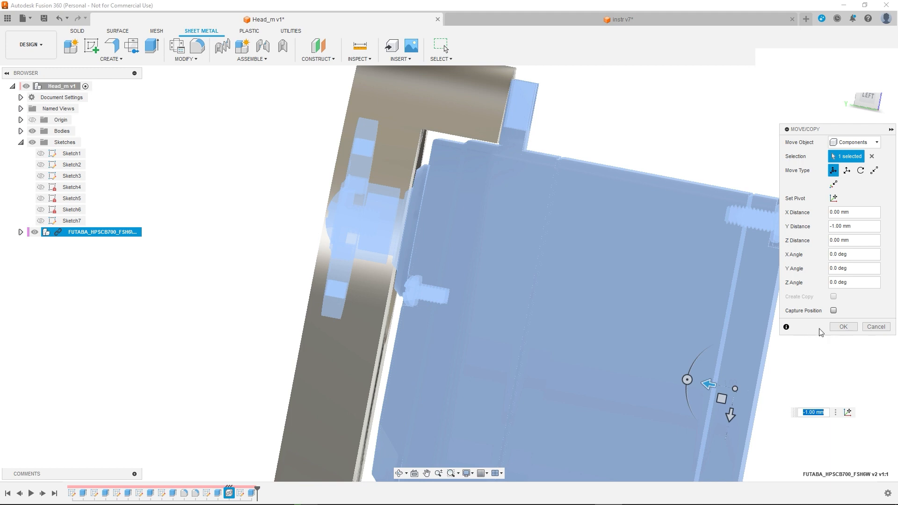
left_click(842, 327)
scroll(642, 336, "down", 5)
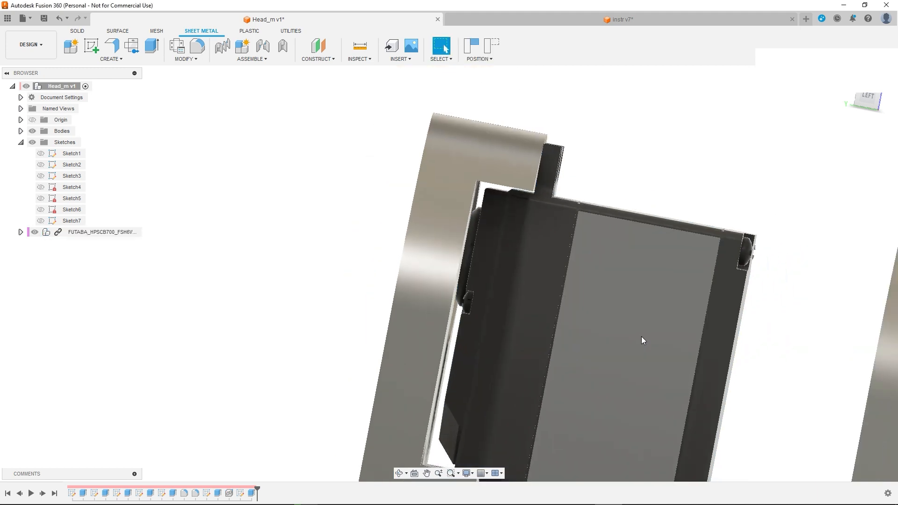
Step: Capture the servo's position, create an offset plane at 0 mm on the bracket's U-shaped side face, and enlarge the plane's display
middle_click_drag(628, 363, 512, 271, "shift")
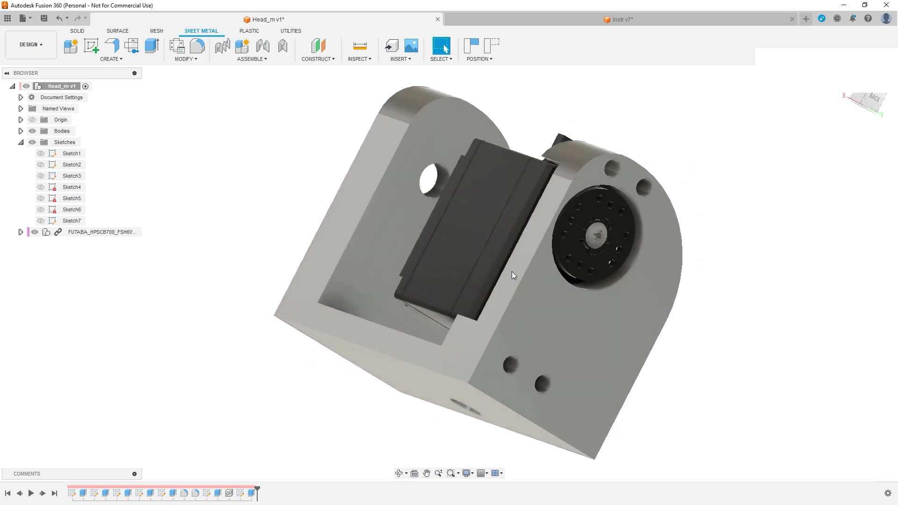
left_click(515, 267)
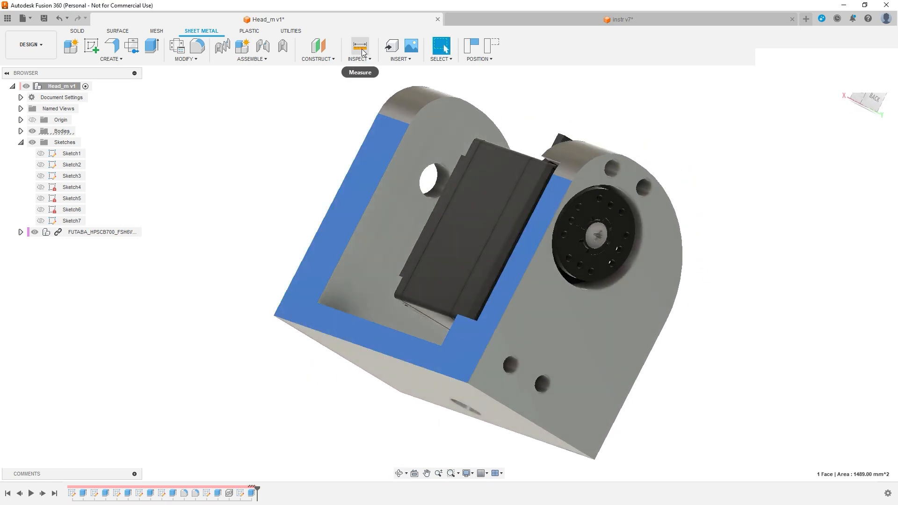
left_click(317, 48)
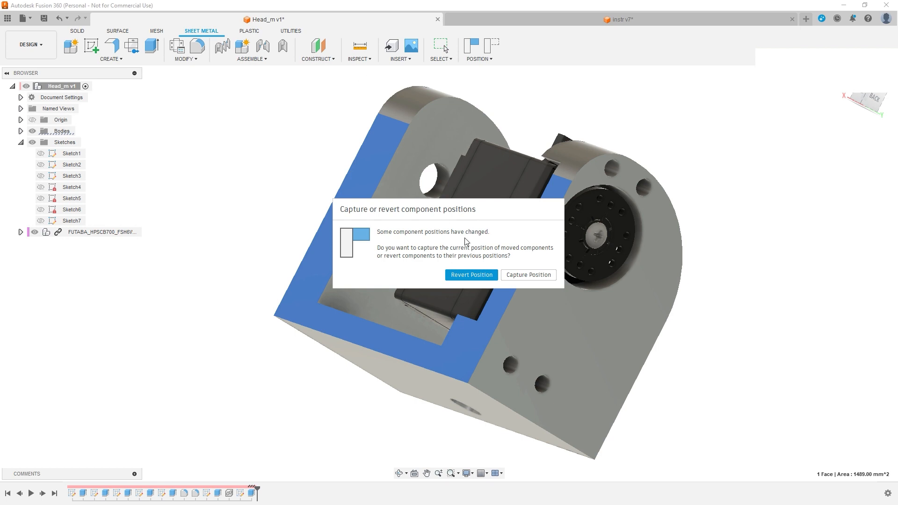
left_click(523, 275)
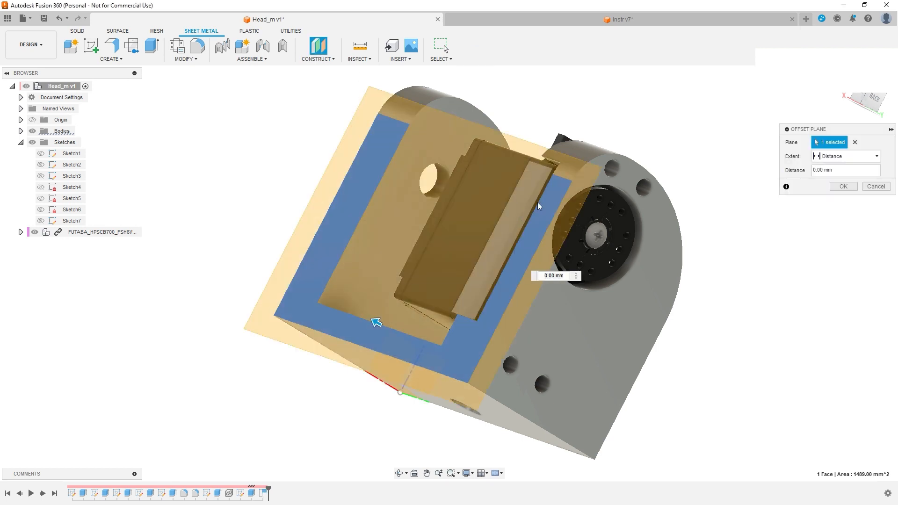
left_click(842, 186)
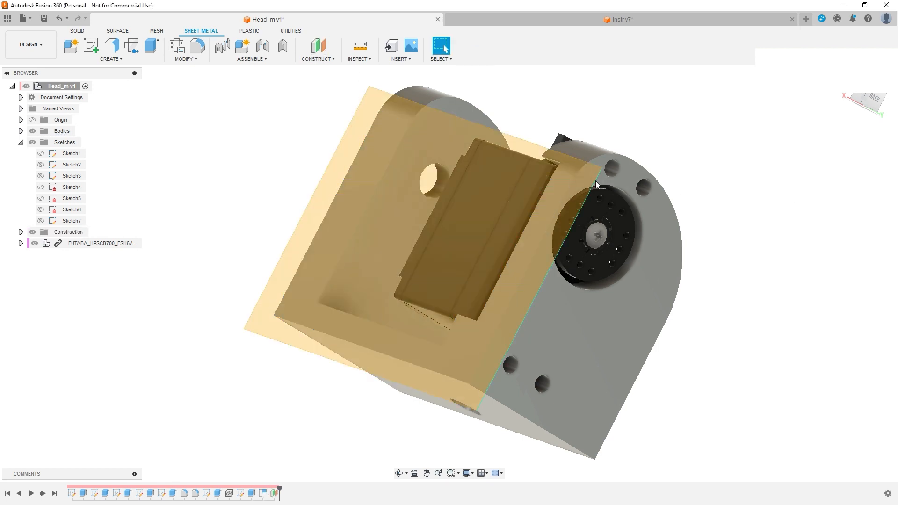
left_click_drag(696, 135, 713, 142)
left_click_drag(245, 331, 183, 330)
Step: Start a sketch on the new plane and draw an inverted U of three lines around the walls, about 81 mm wide and 41 mm high
left_click(876, 111)
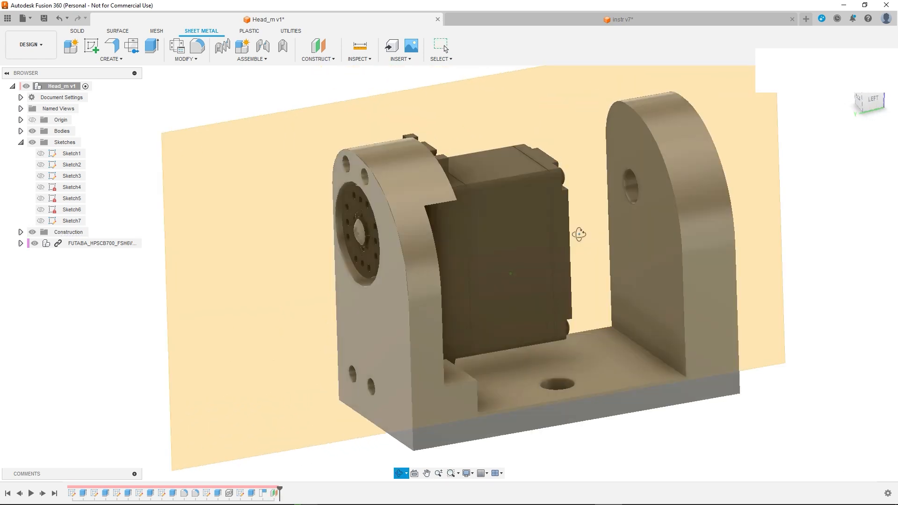
left_click(870, 100)
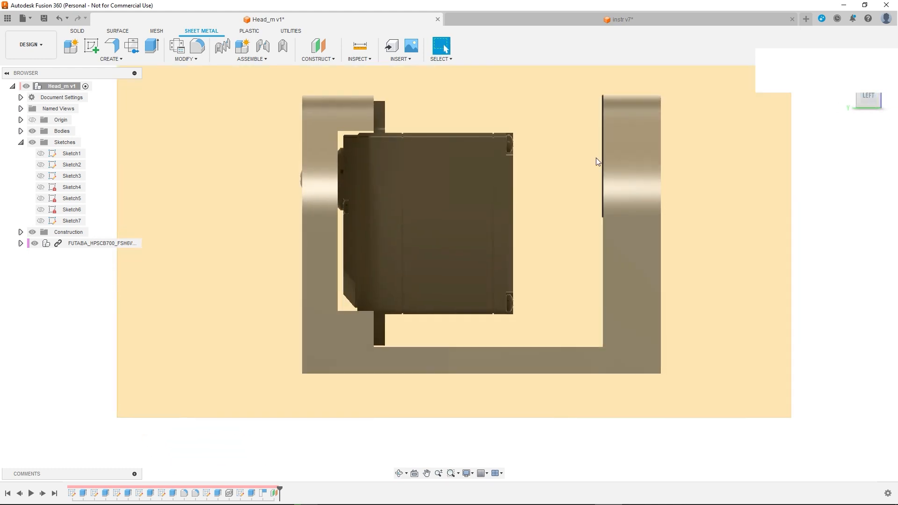
middle_click_drag(542, 201, 541, 235)
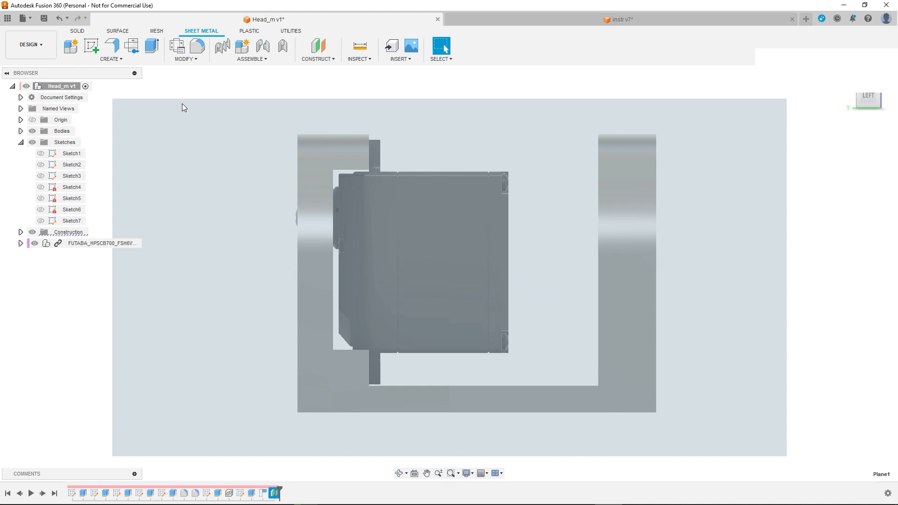
left_click(183, 106)
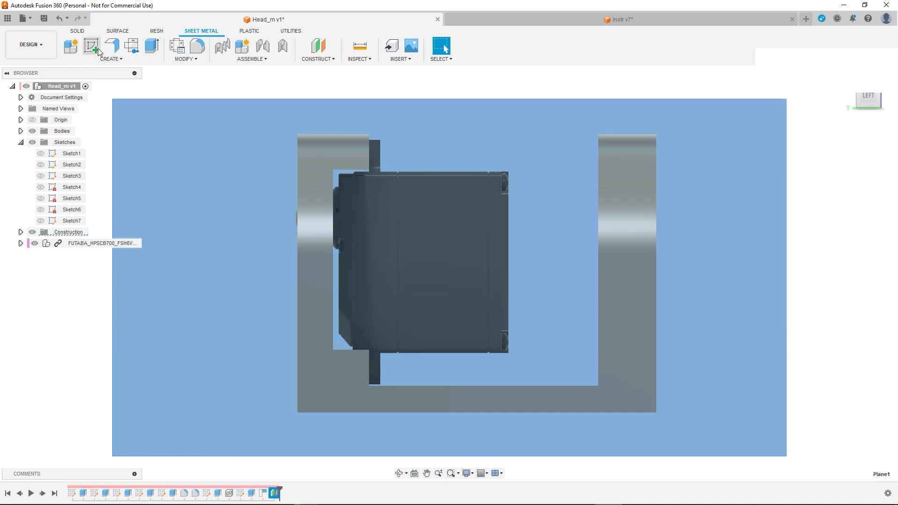
left_click(92, 47)
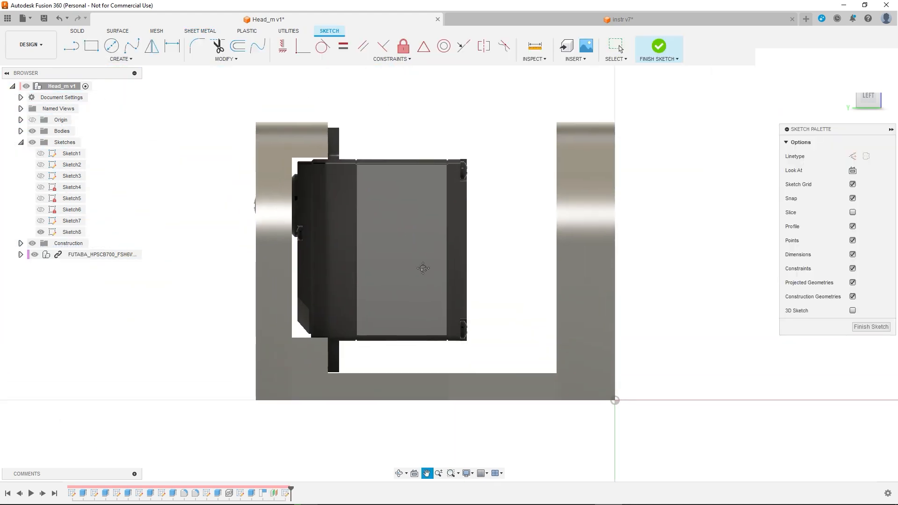
left_click(71, 46)
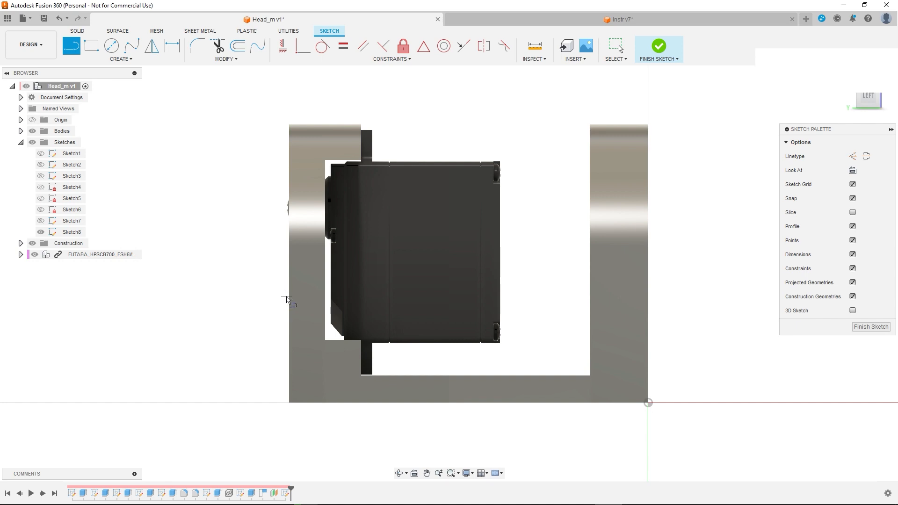
left_click(287, 296)
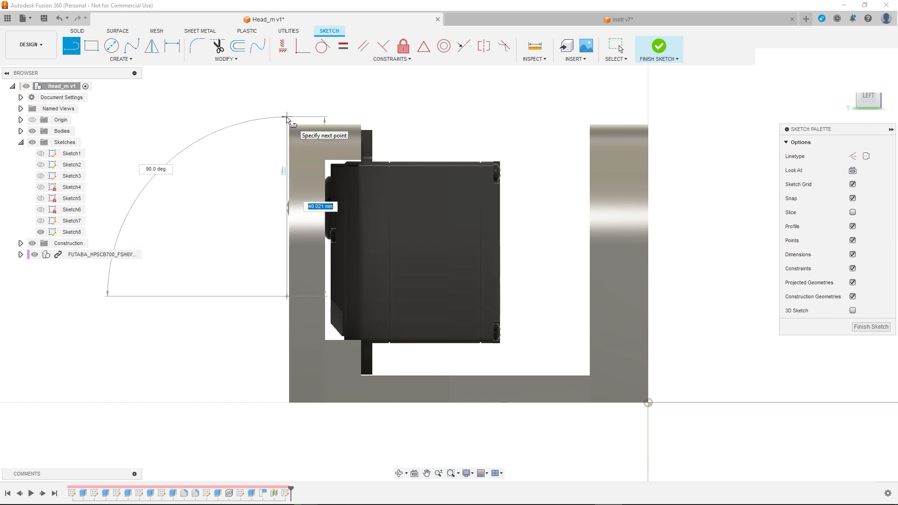
left_click(287, 114)
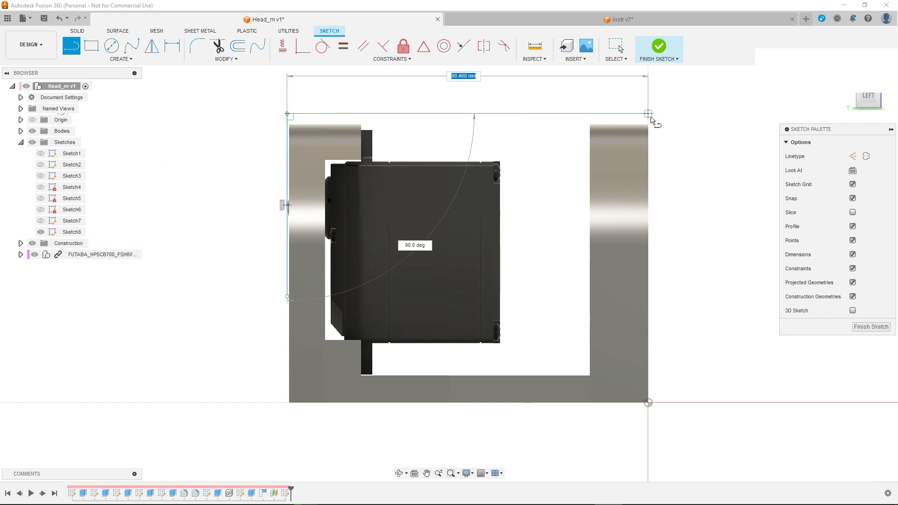
left_click(652, 118)
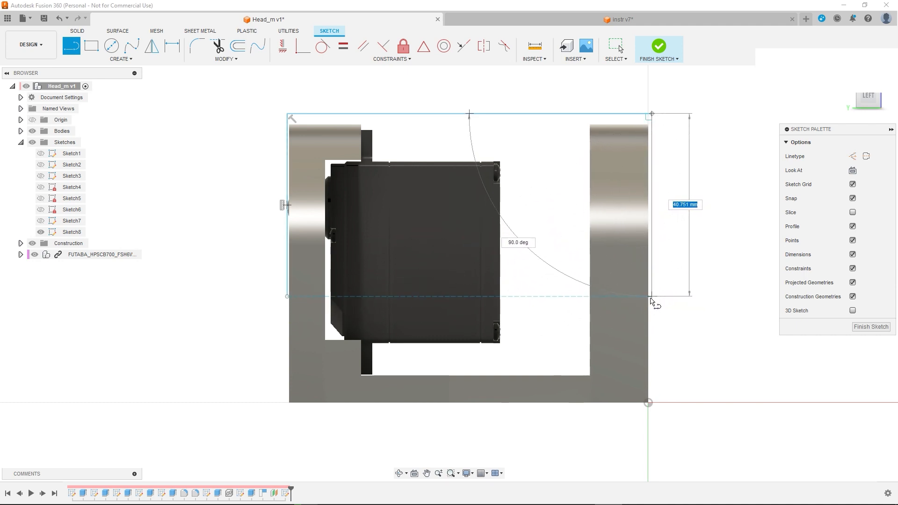
left_click(653, 297)
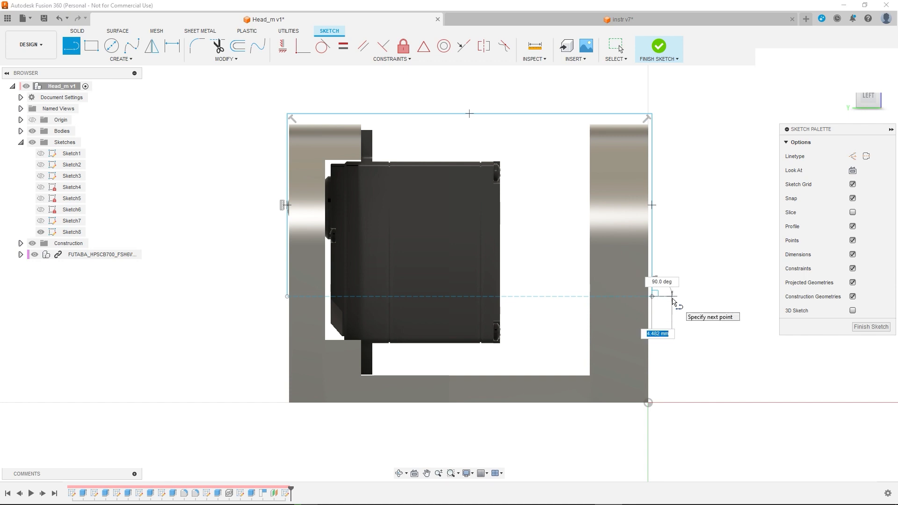
Step: Close the inverted U into a strip profile with a 3 mm leg end and outer lines about 87 mm wide and 45 mm high
type("3")
key("Return")
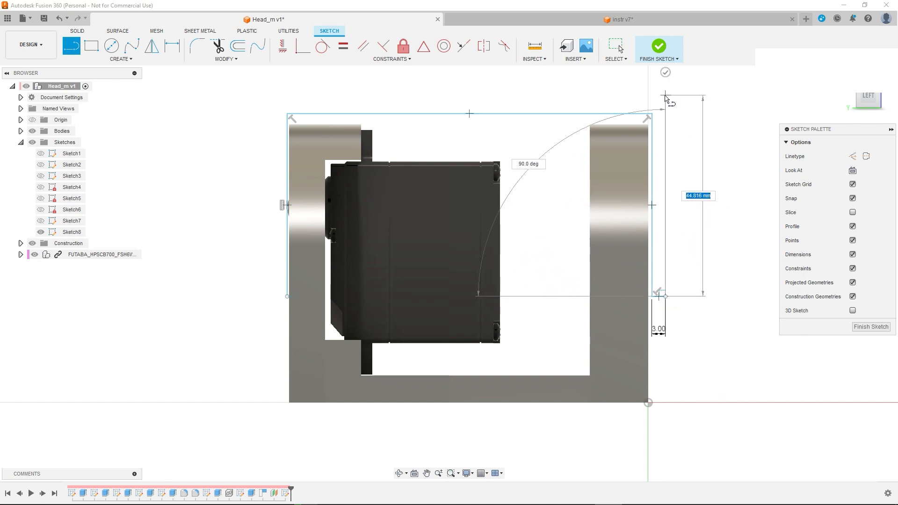
left_click(666, 97)
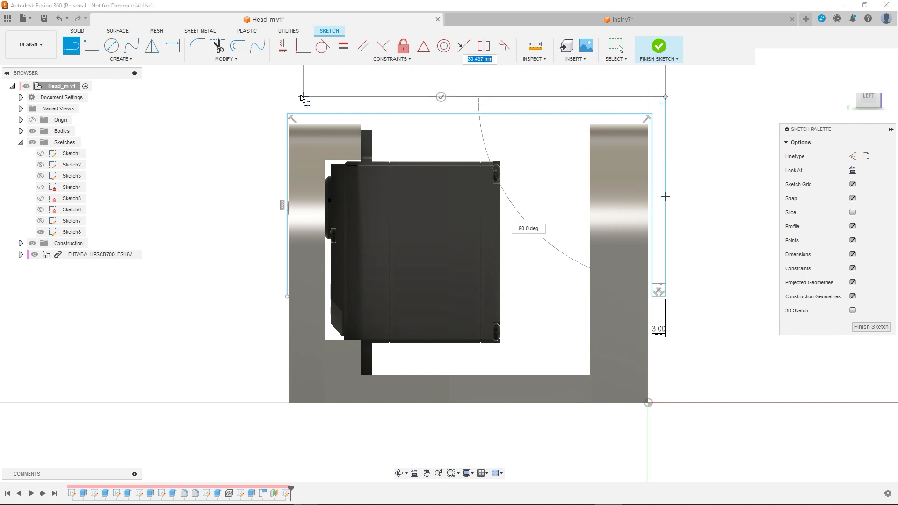
left_click(273, 97)
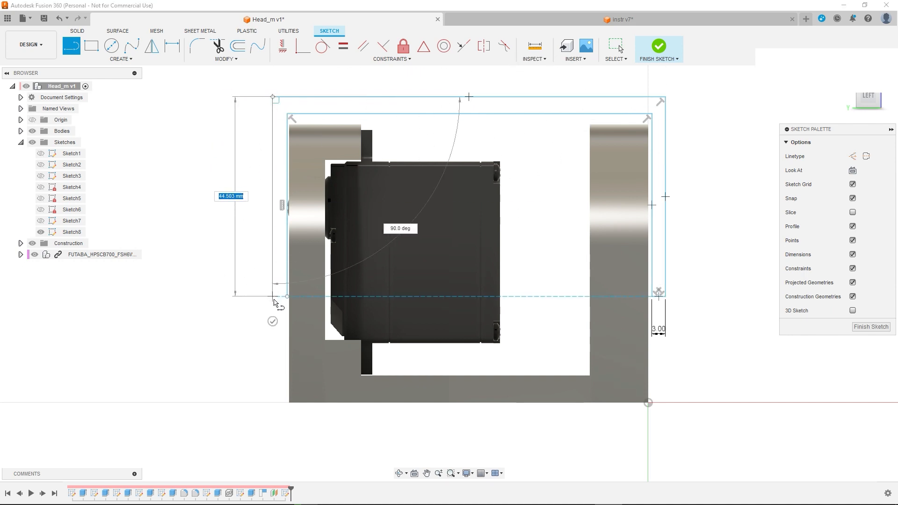
left_click(274, 296)
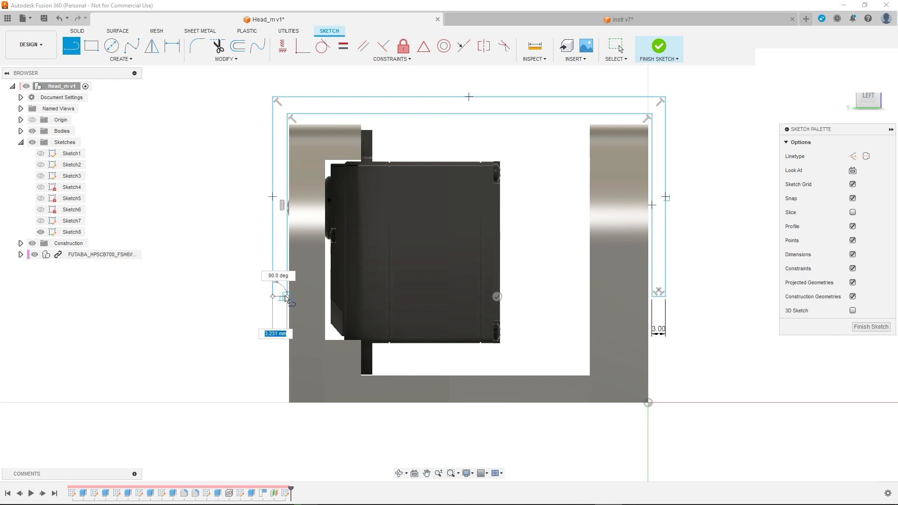
left_click(287, 297)
Step: Dimension the strip's thickness to 3 mm at the servo-side leg and across the top bar
key("d")
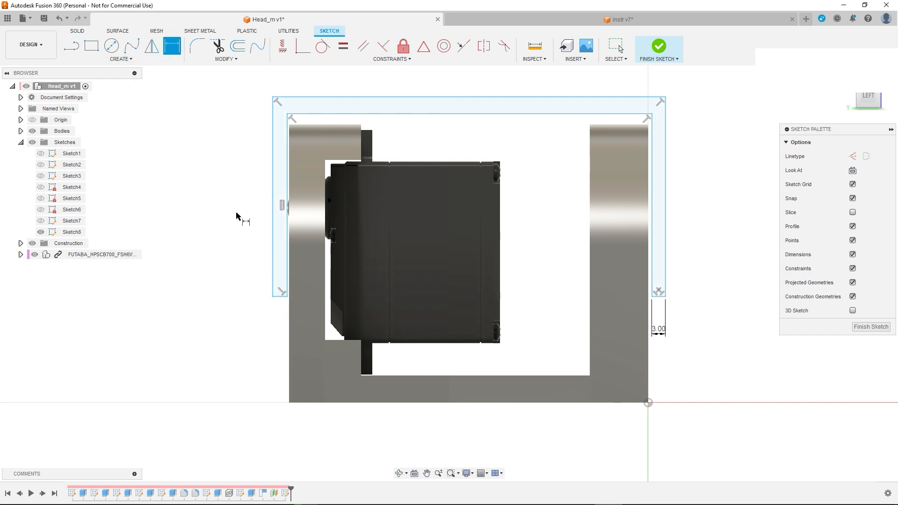
left_click(280, 297)
left_click(281, 321)
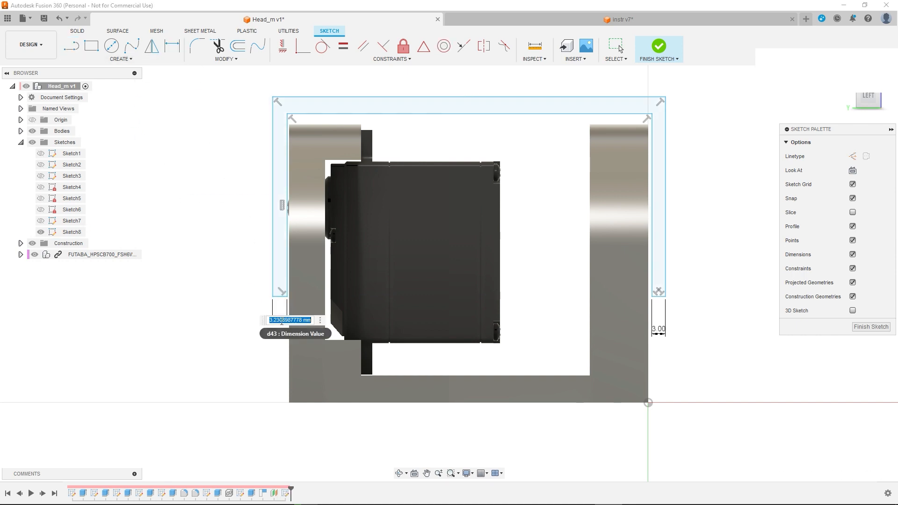
type("3")
key("Return")
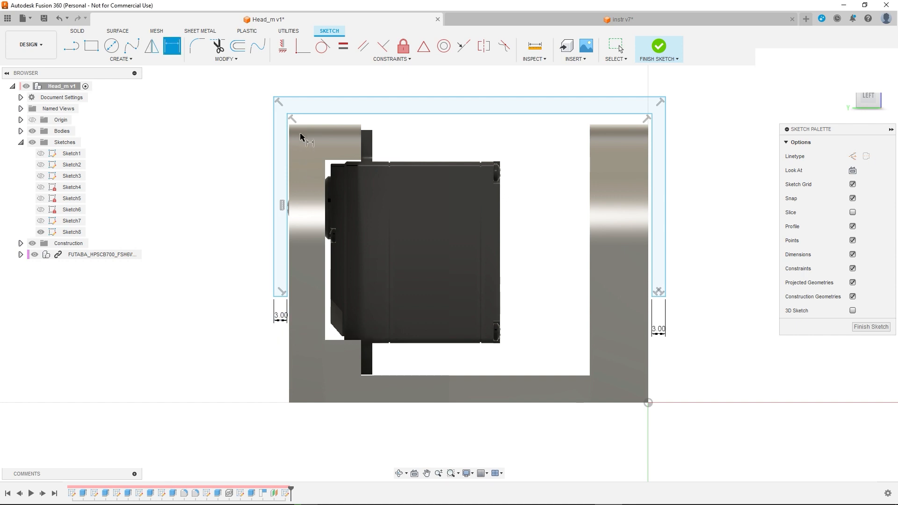
left_click(310, 97)
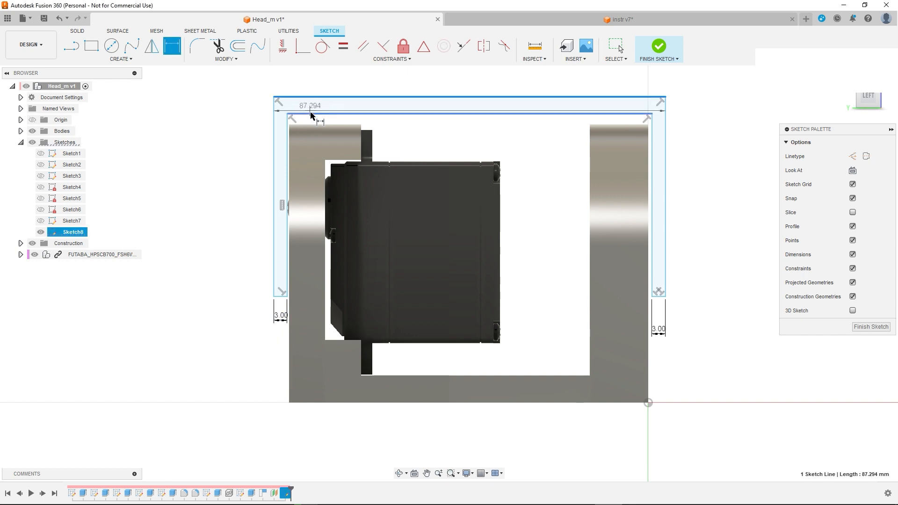
left_click(310, 114)
left_click(248, 111)
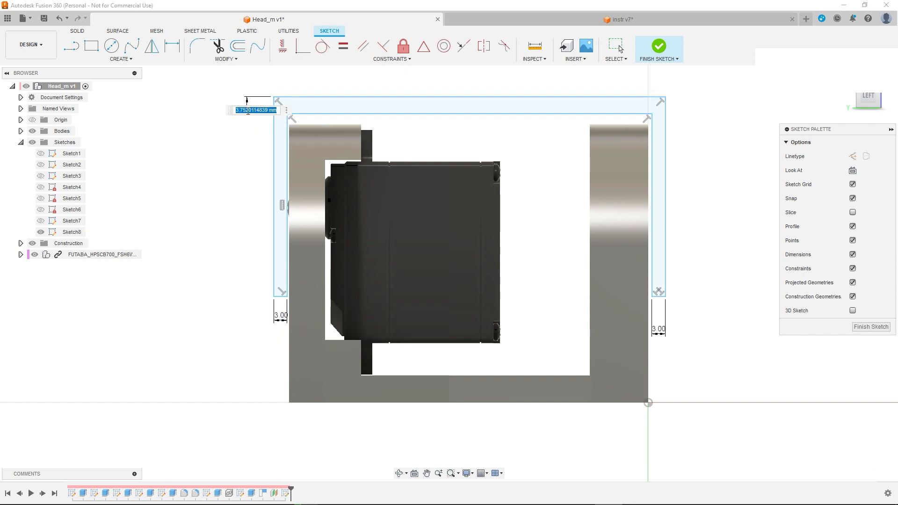
key("Return")
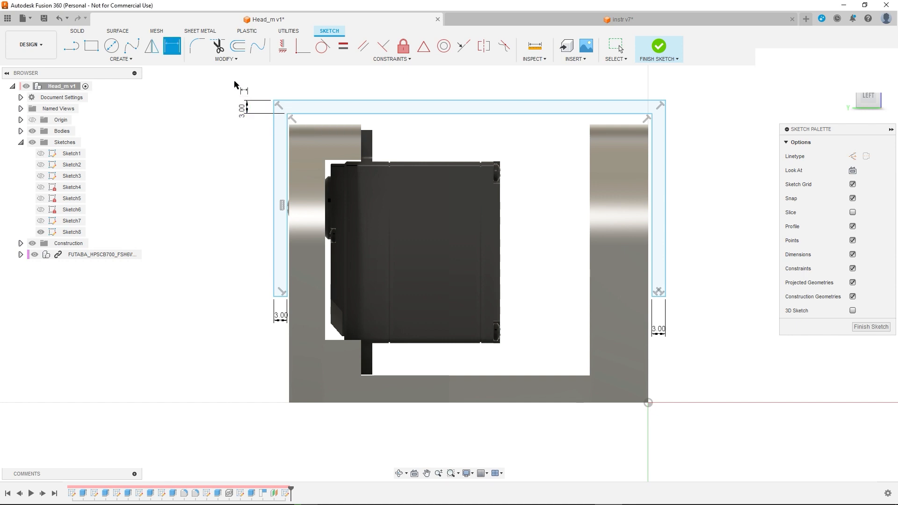
key("Escape")
Step: Extrude the inverted-U strip profile by -30 mm over the bracket walls as a new body
left_click(202, 31)
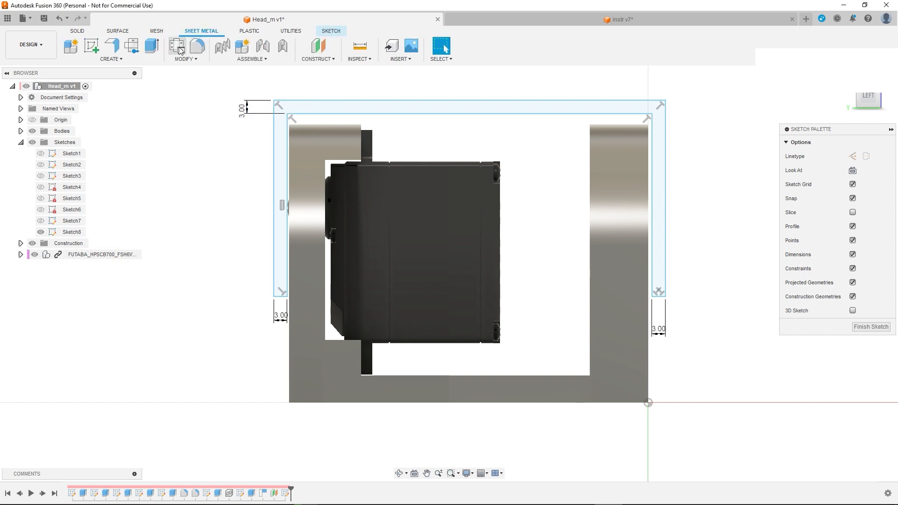
left_click(153, 45)
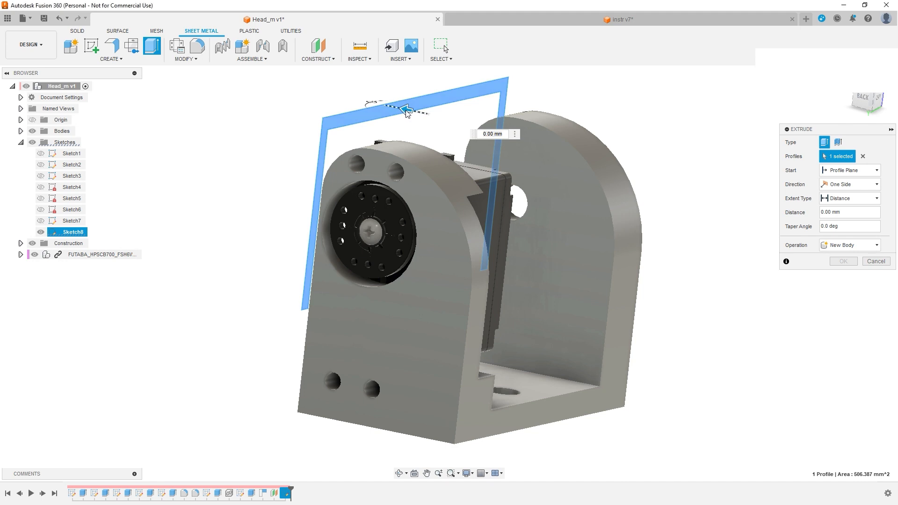
left_click_drag(406, 110, 517, 157)
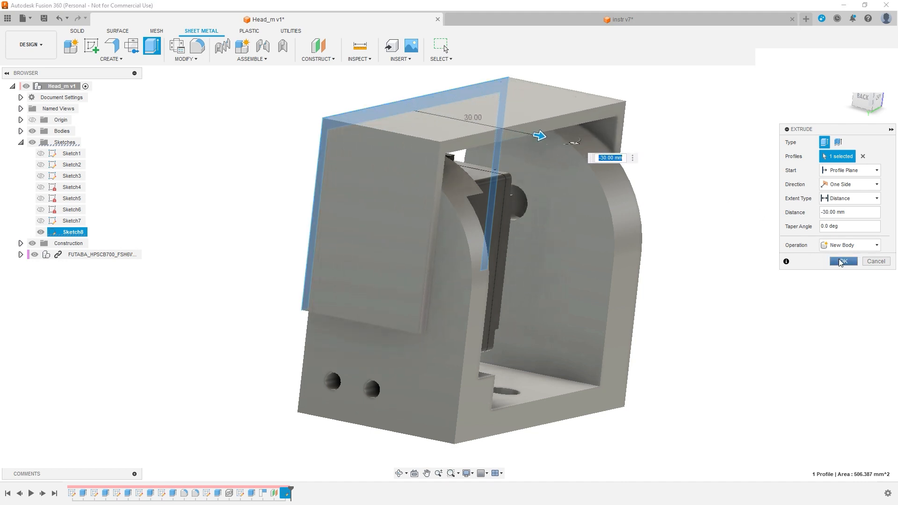
left_click(842, 261)
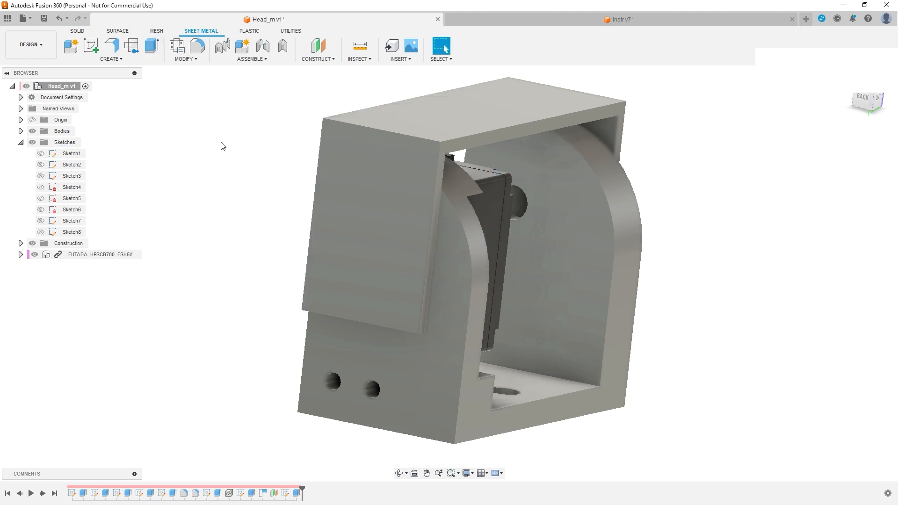
Step: List the design's bodies and hide the extruded inverted-U body, Body2, to expose the servo horn
left_click(20, 142)
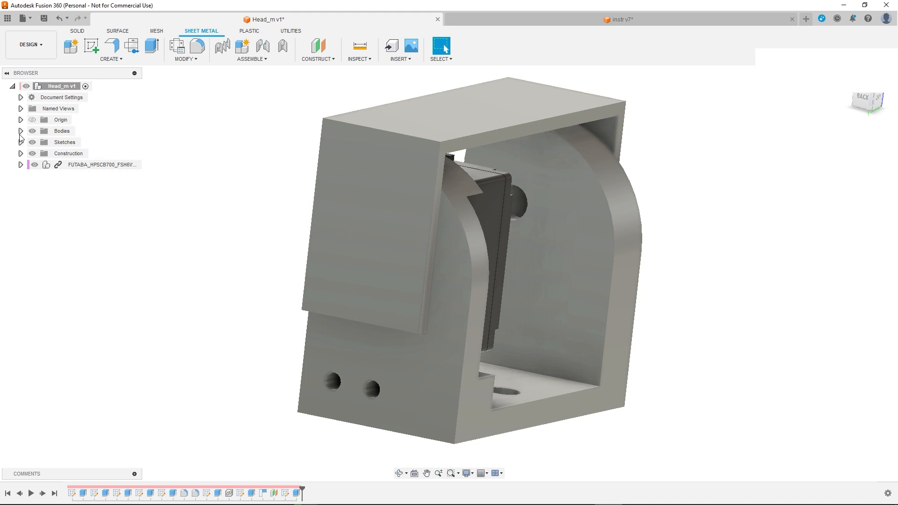
left_click(21, 132)
left_click(41, 152)
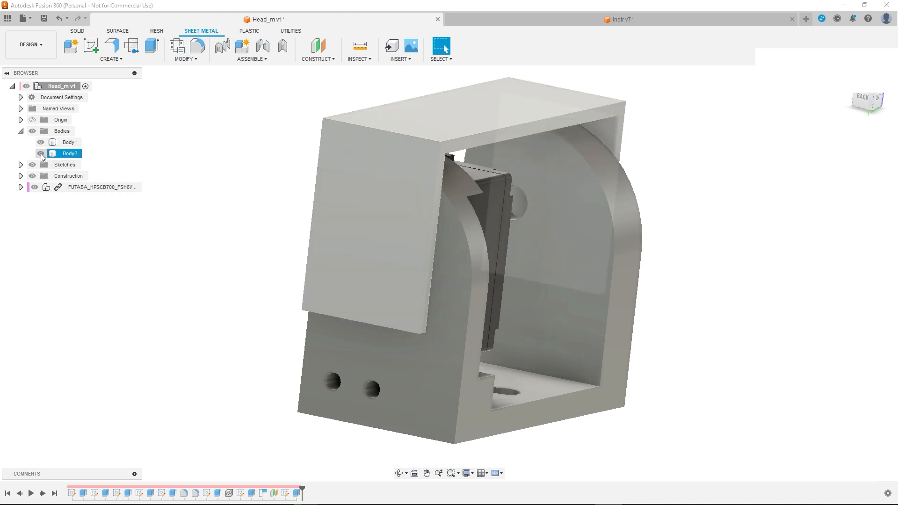
left_click(41, 153)
scroll(360, 211, "up", 5)
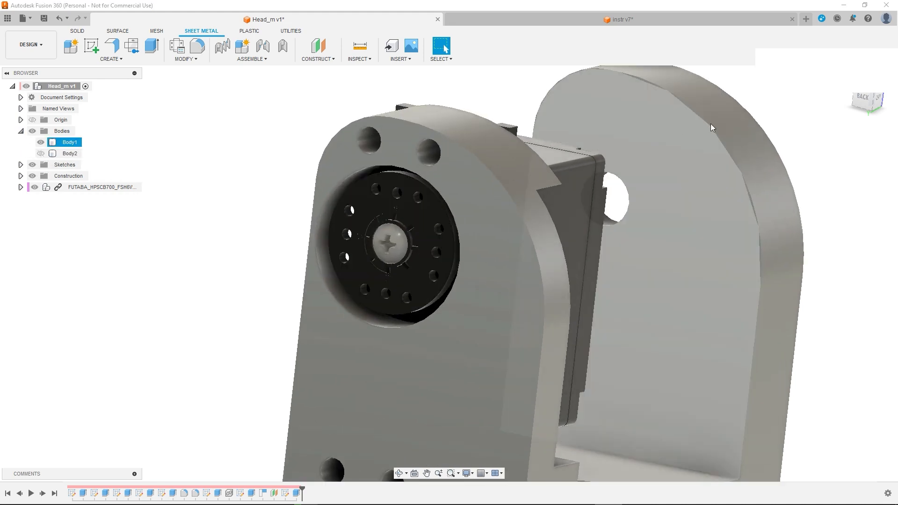
Step: Start a sketch on the outer face of the round servo horn, viewed straight on
left_click(863, 99)
scroll(627, 157, "up", 5)
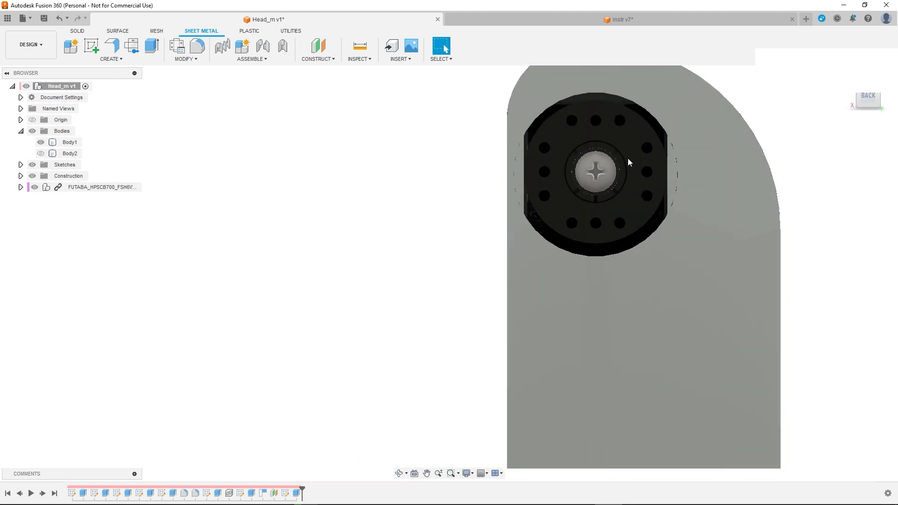
left_click(616, 135)
middle_click_drag(608, 155, 649, 162, "shift")
left_click(871, 98)
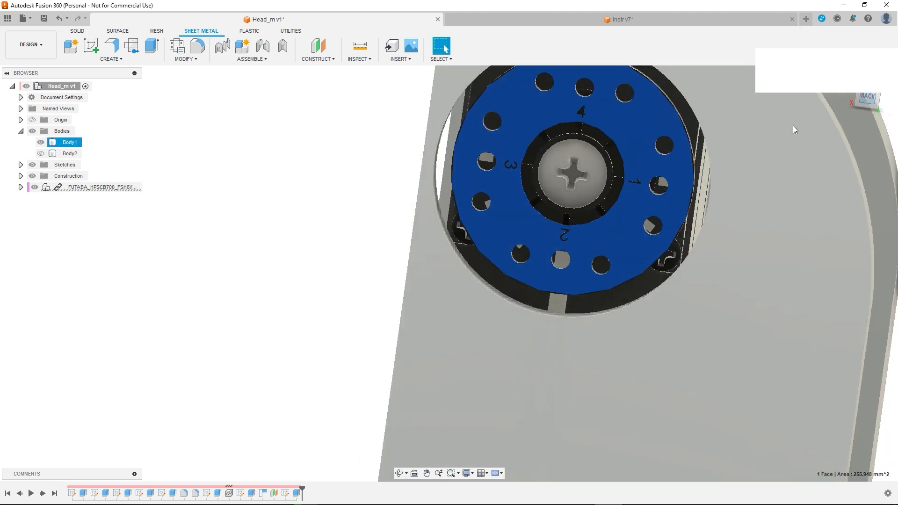
middle_click_drag(629, 229, 494, 322)
key("Escape")
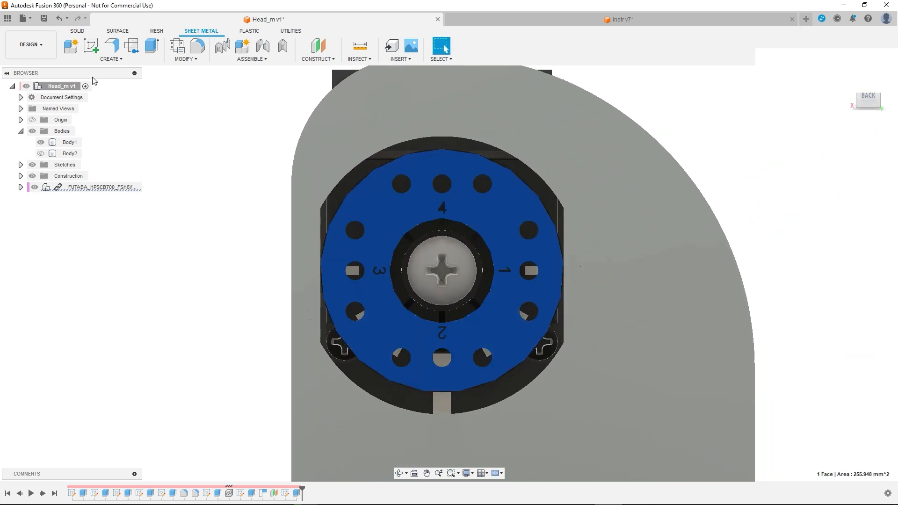
left_click(91, 46)
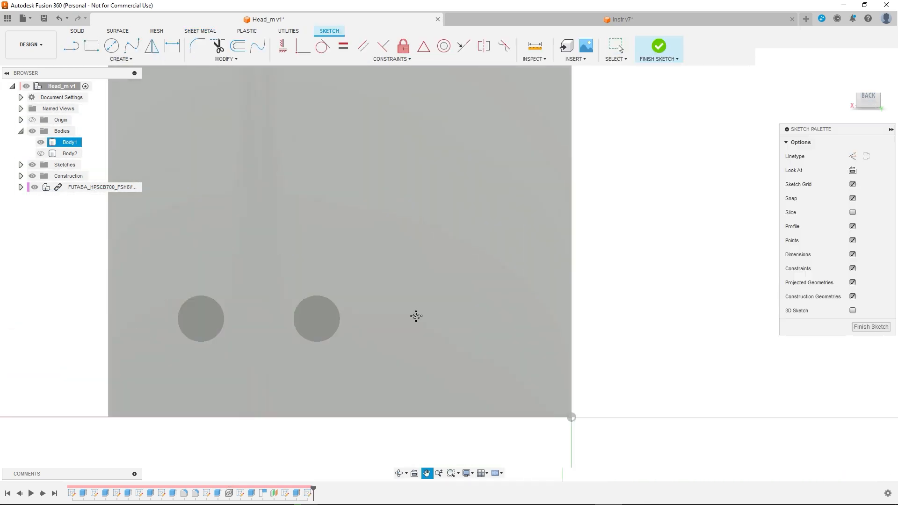
middle_click_drag(416, 315, 473, 383)
mouse_move(392, 249)
middle_mouse_down()
mouse_move(471, 323)
mouse_move(501, 407)
middle_mouse_up()
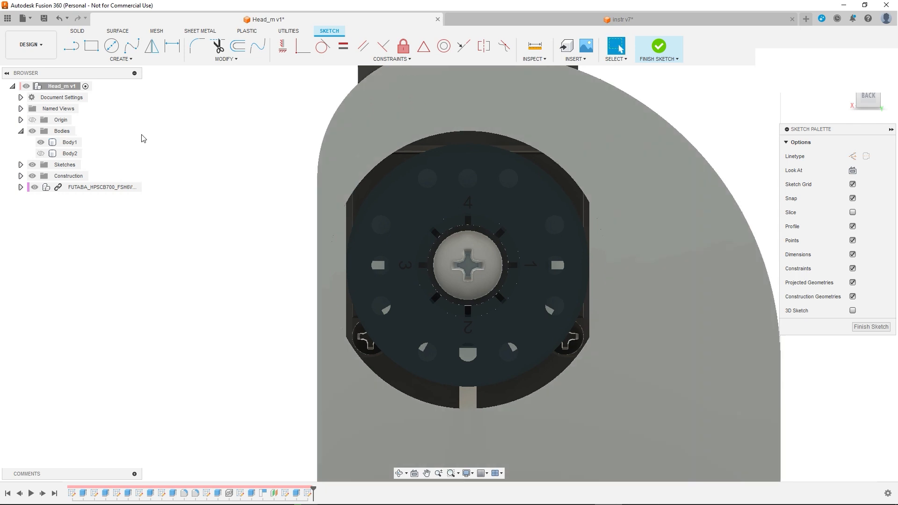
Step: Draw four circles matching the horn's middle screw holes beside the numbers 4, 1, 2 and 3
left_click(111, 46)
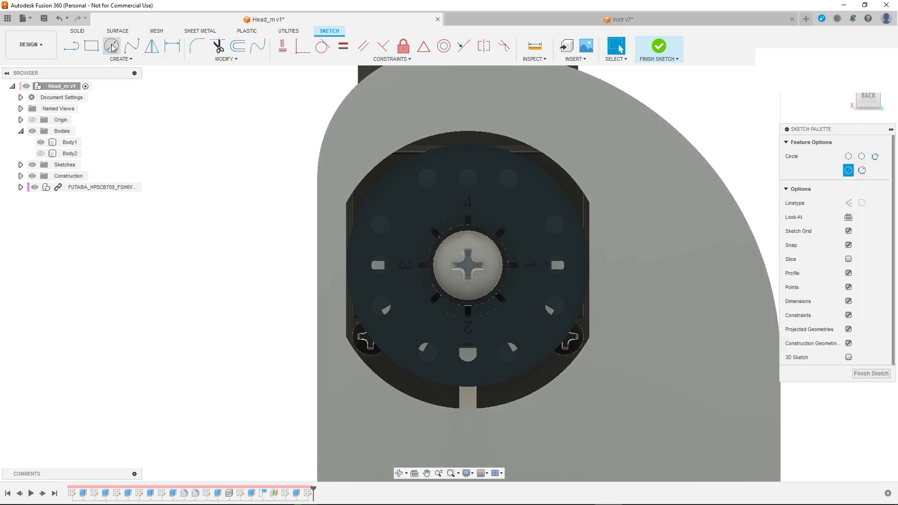
left_click(477, 176)
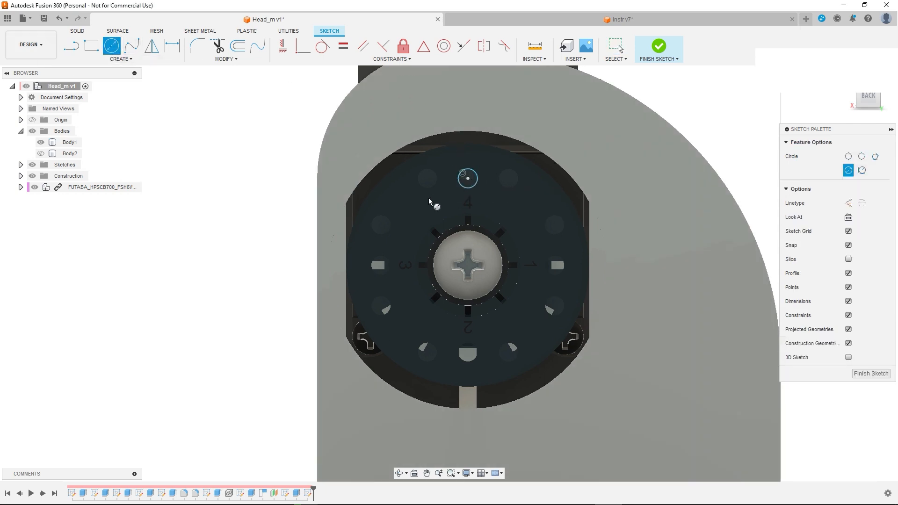
left_click(557, 265)
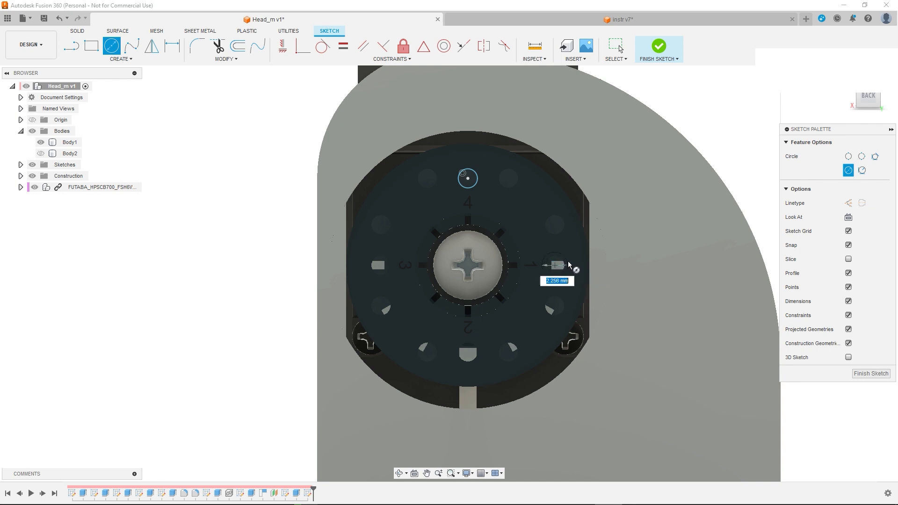
left_click(467, 353)
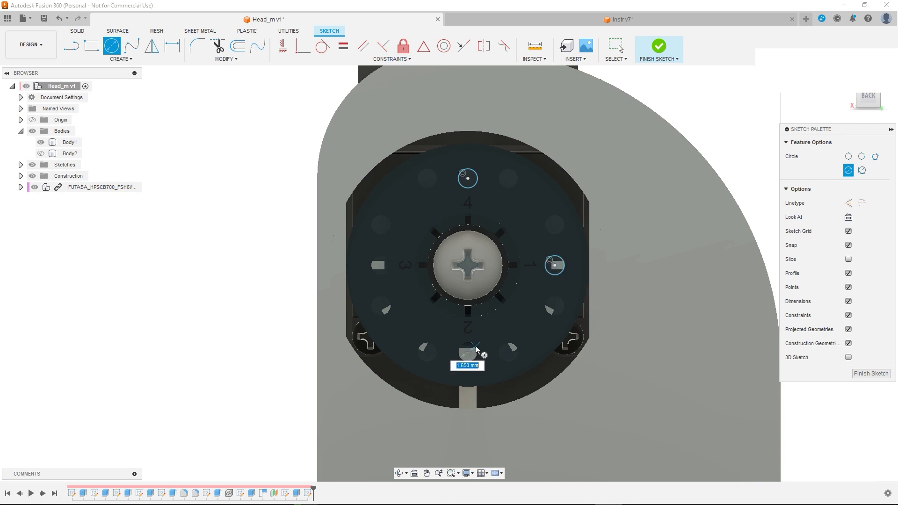
left_click(384, 266)
left_click(391, 266)
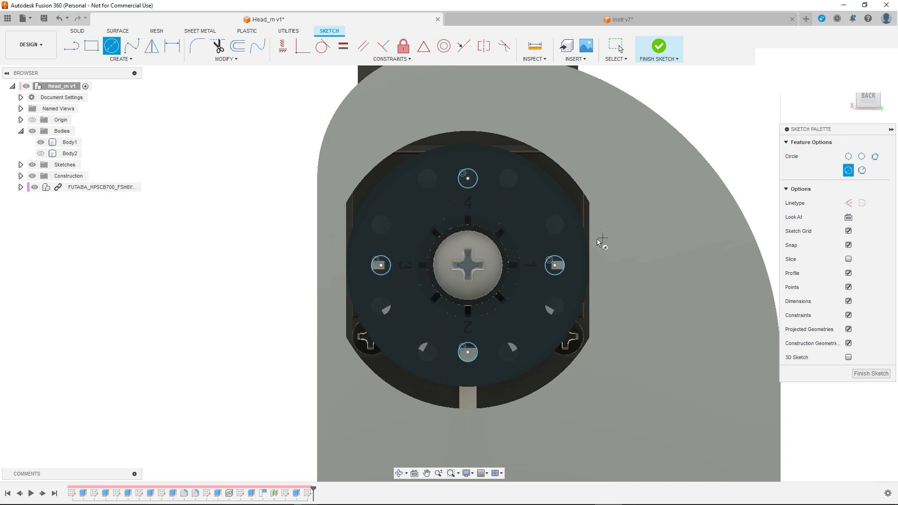
mouse_move(600, 267)
middle_mouse_down("shift")
mouse_move(583, 266)
mouse_move(563, 287)
mouse_move(361, 267)
mouse_move(350, 290)
middle_mouse_up("shift")
scroll(320, 308, "down", 5)
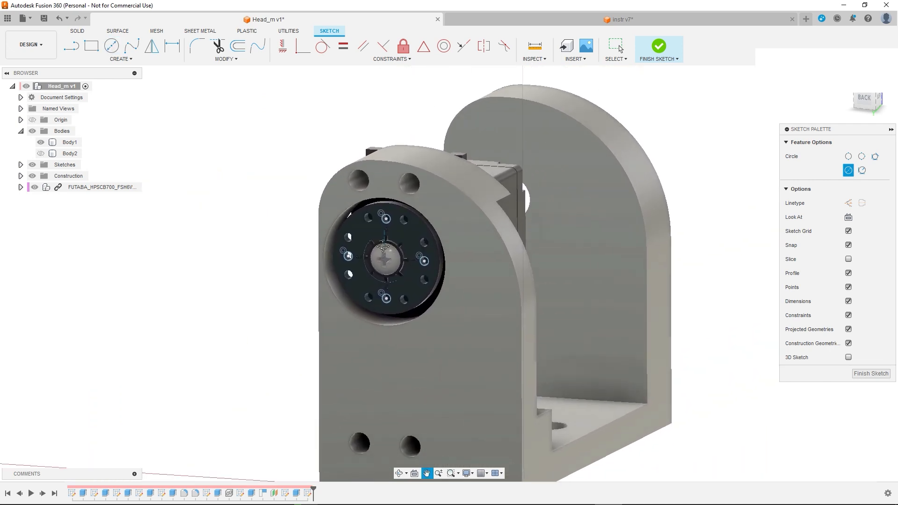
scroll(377, 242, "up", 6)
scroll(377, 242, "up", 4)
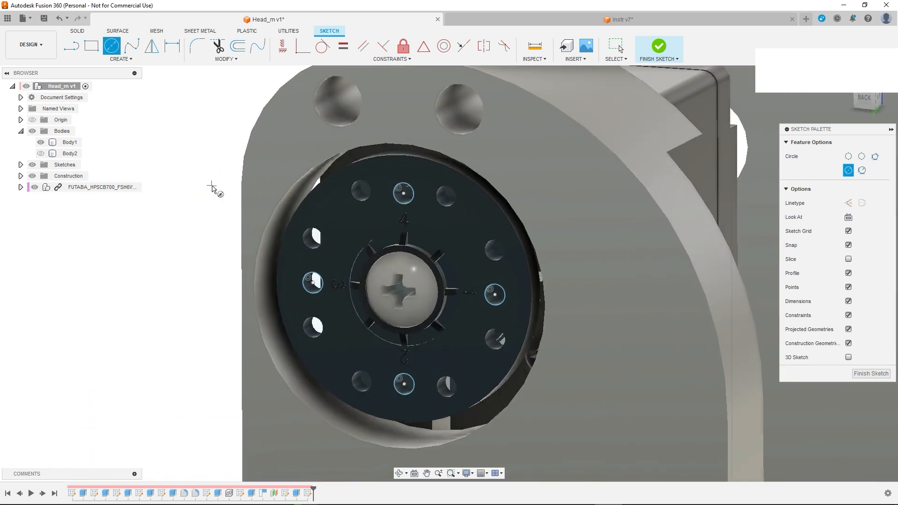
key("Escape")
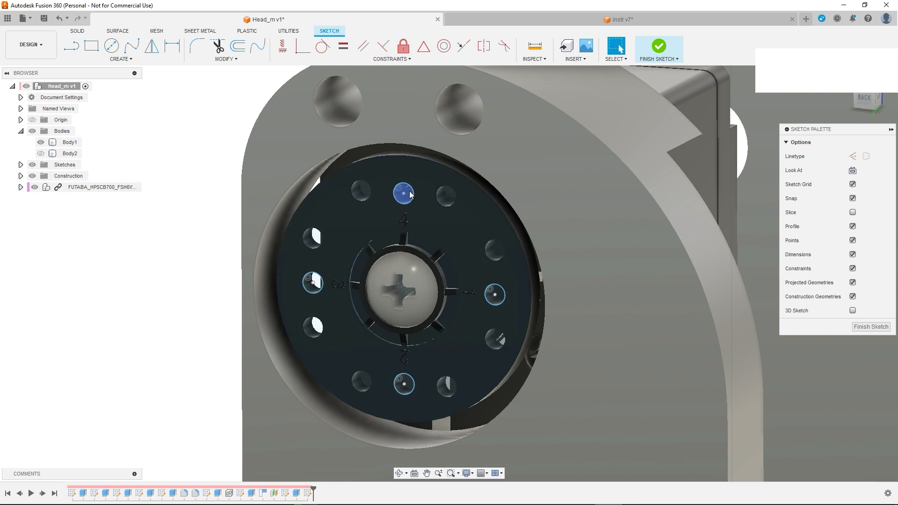
Step: Show the inverted-U body again and cut the four circles 13 mm outward through its servo-side leg
left_click(406, 194)
left_click(496, 294)
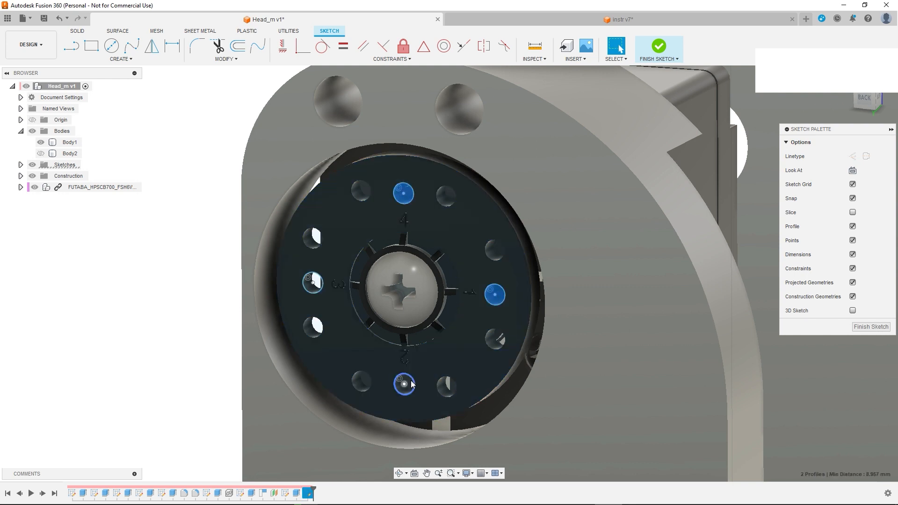
left_click(410, 385)
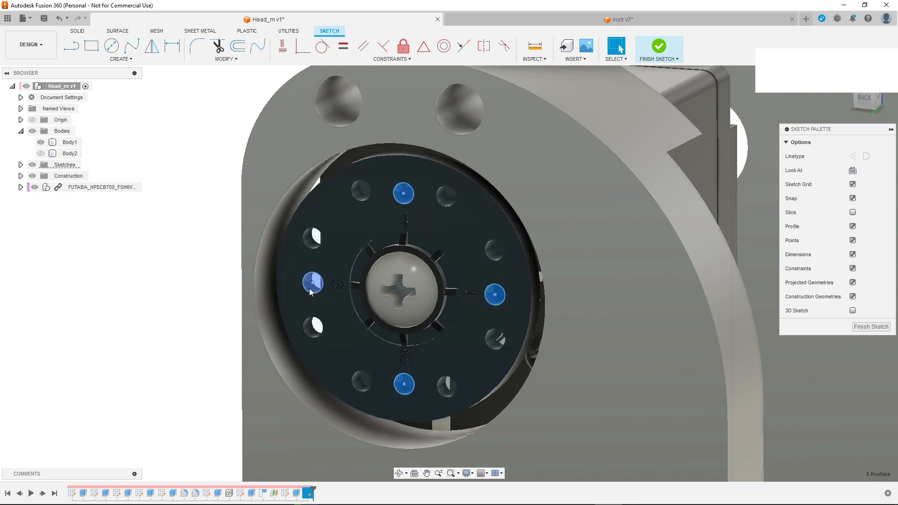
left_click(312, 291)
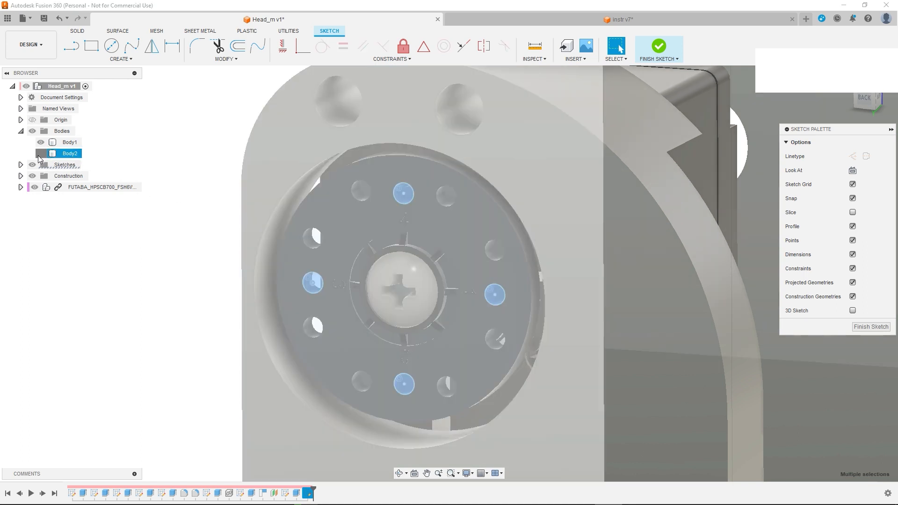
left_click(41, 153)
mouse_move(412, 276)
middle_mouse_down("shift")
mouse_move(472, 290)
mouse_move(448, 289)
middle_mouse_up("shift")
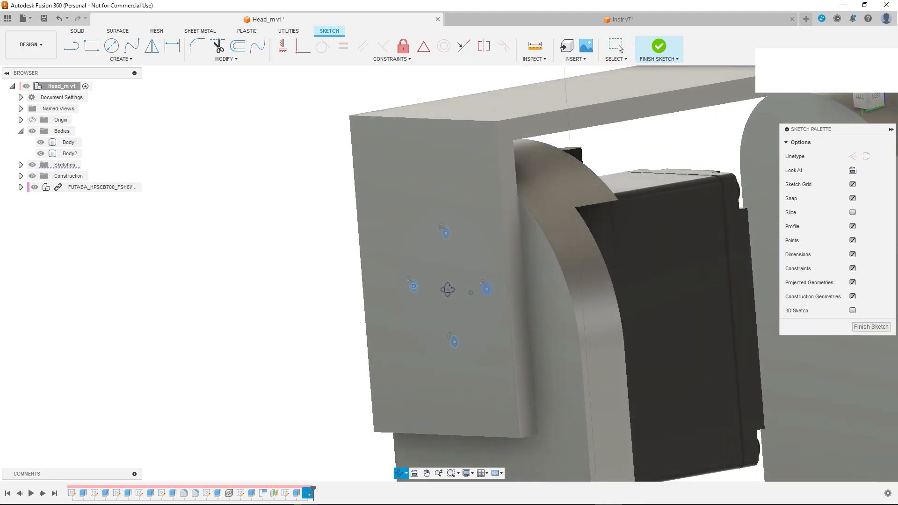
left_click(201, 34)
left_click(151, 46)
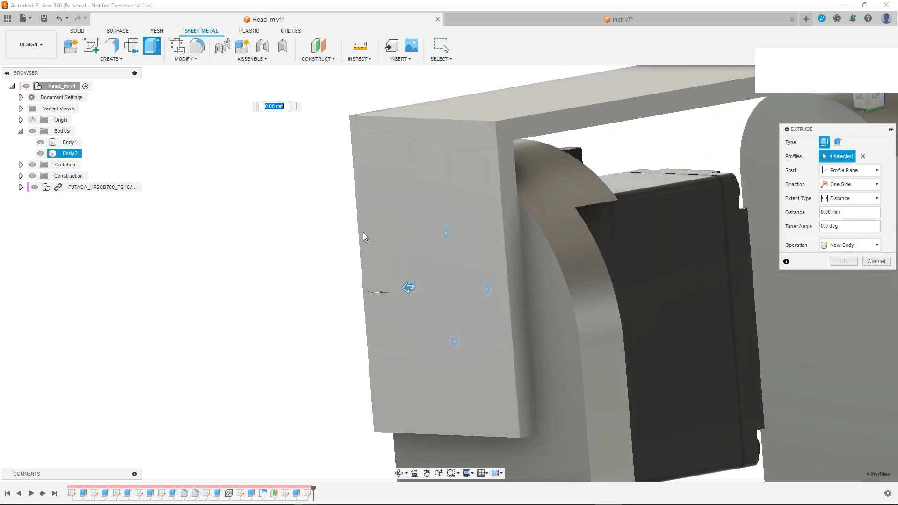
left_click_drag(405, 287, 336, 315)
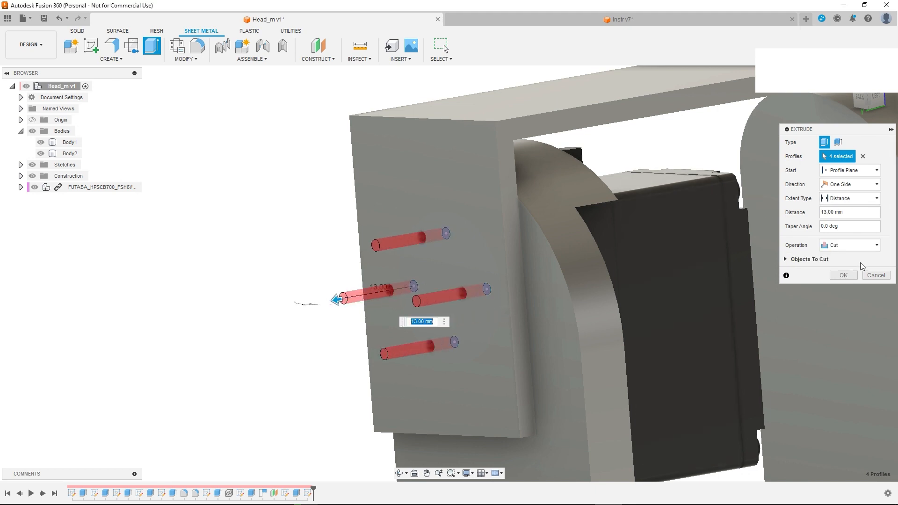
left_click(843, 275)
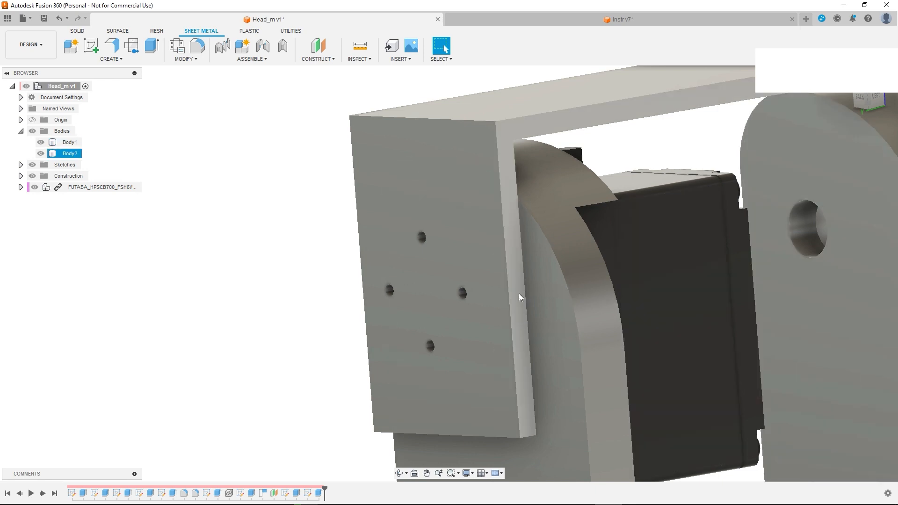
Step: Fillet the four lower corner edges of the inverted-U part's two legs with a 6 mm radius
scroll(529, 287, "down", 1)
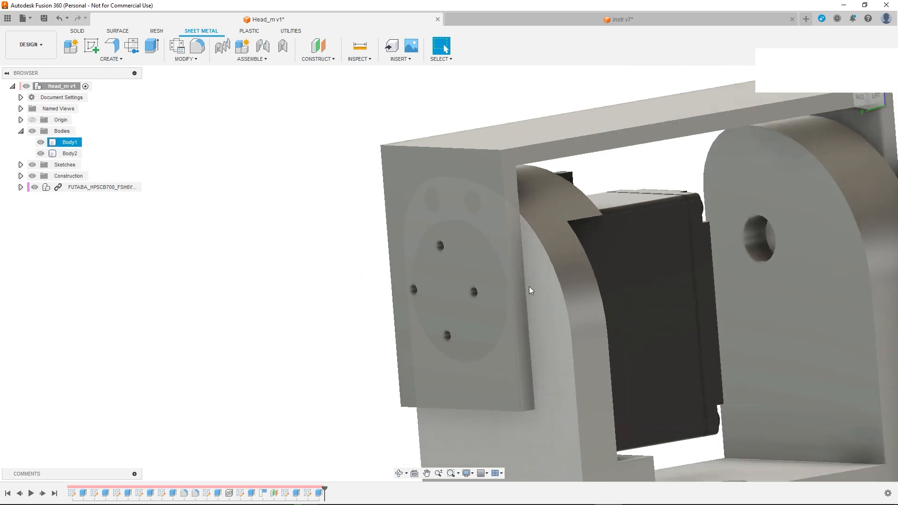
left_click(522, 410)
middle_click_drag(522, 411, 682, 397, "shift")
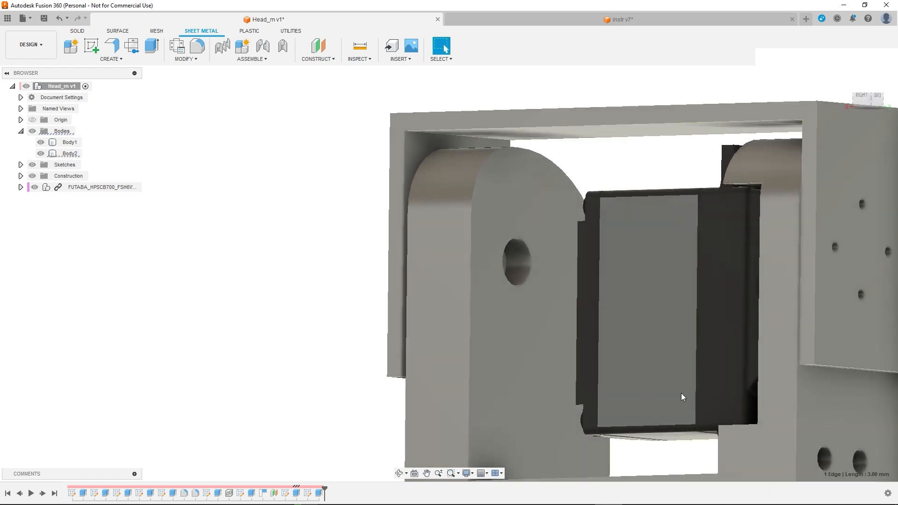
left_click(801, 364, "shift")
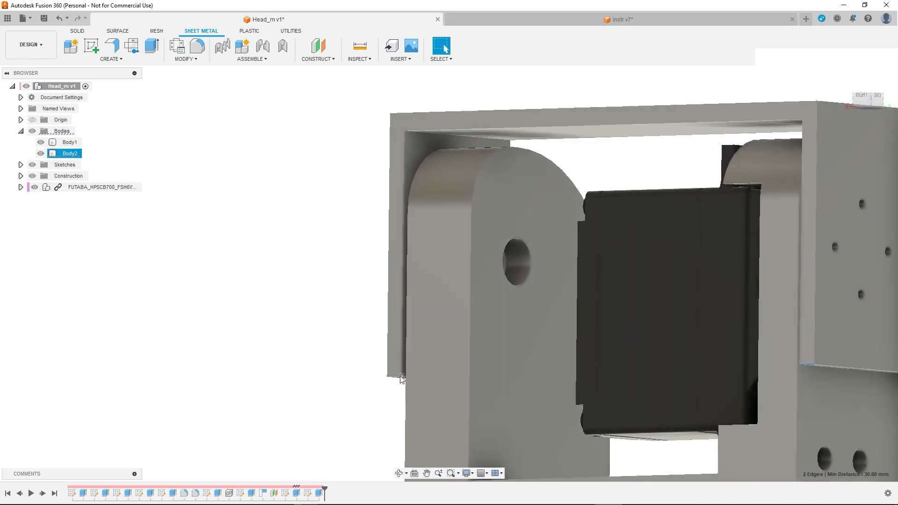
left_click(392, 377, "shift")
middle_click_drag(627, 373, 491, 348, "shift")
middle_click_drag(714, 377, 433, 310)
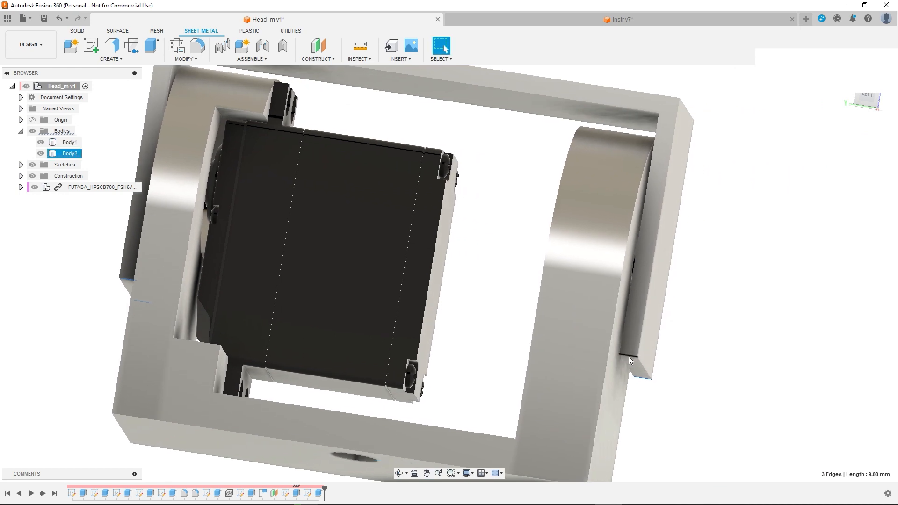
left_click(452, 225, "shift")
key("f")
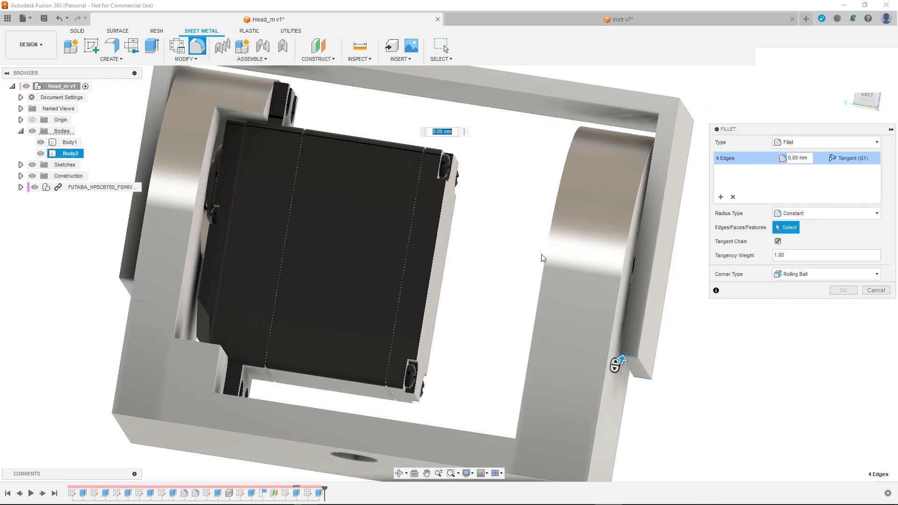
left_click_drag(627, 358, 623, 349)
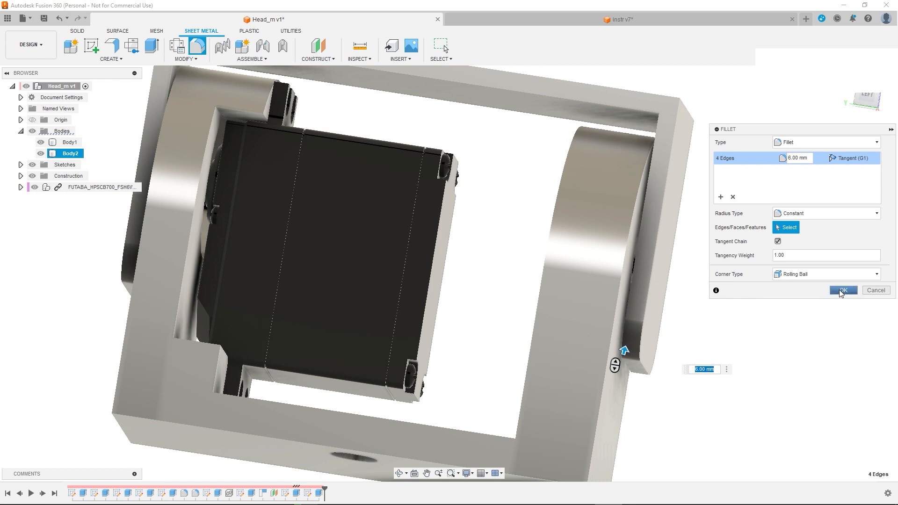
left_click(842, 290)
Step: Hide the Futaba servo component and expand the list of the design's sketches
middle_click_drag(504, 267, 342, 252, "shift")
left_click(36, 188)
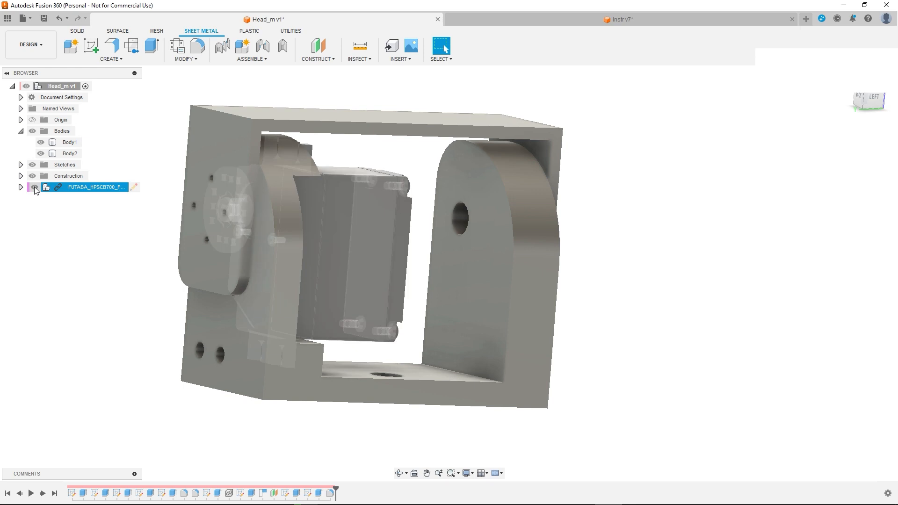
left_click(35, 188)
left_click(21, 166)
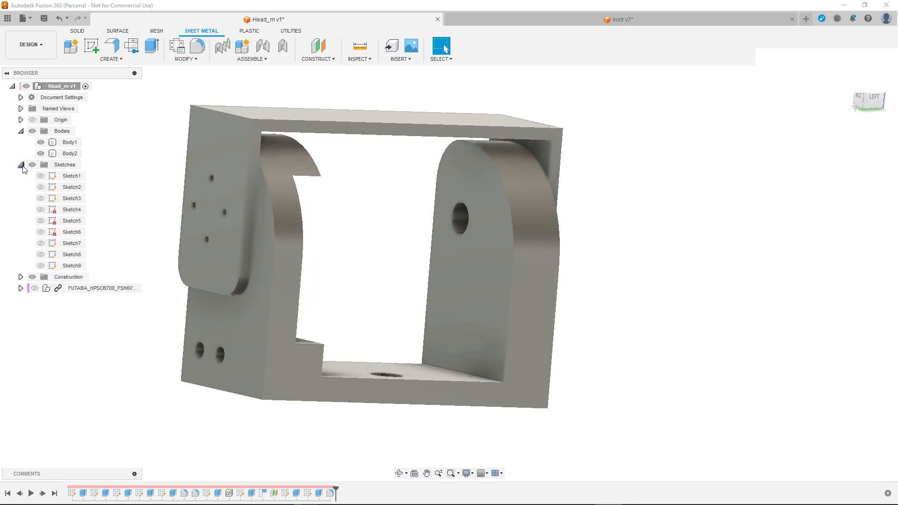
Step: Hide the inverted-U body and look through the existing sketches for the small servo-shaft circle on the U bracket
left_click(70, 245)
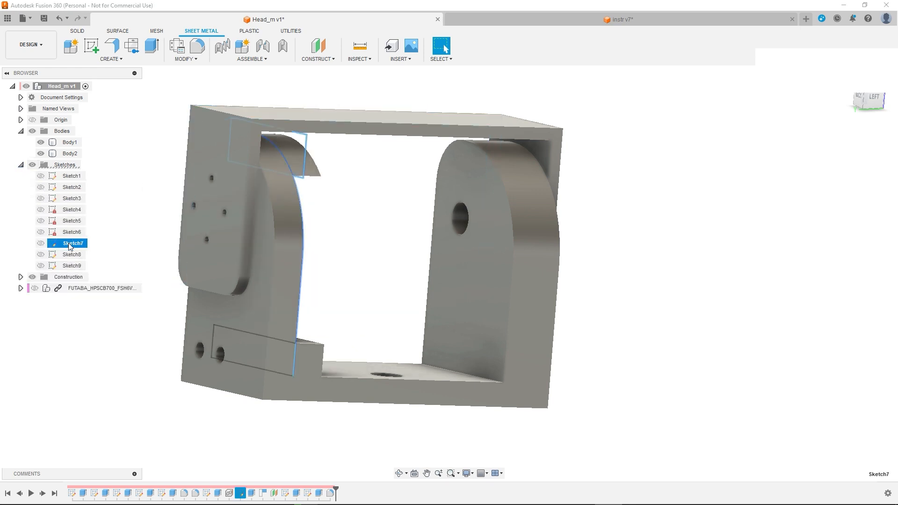
left_click(70, 232)
left_click(73, 222)
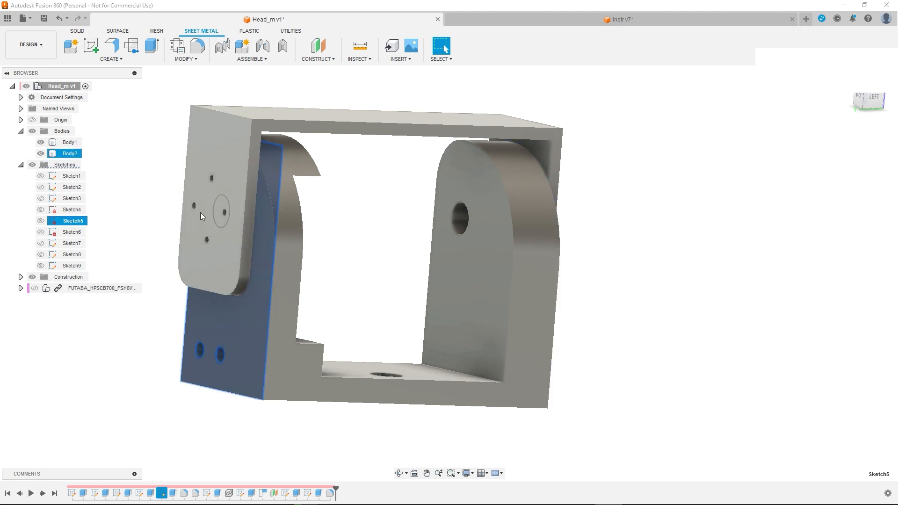
left_click(41, 153)
left_click(224, 207)
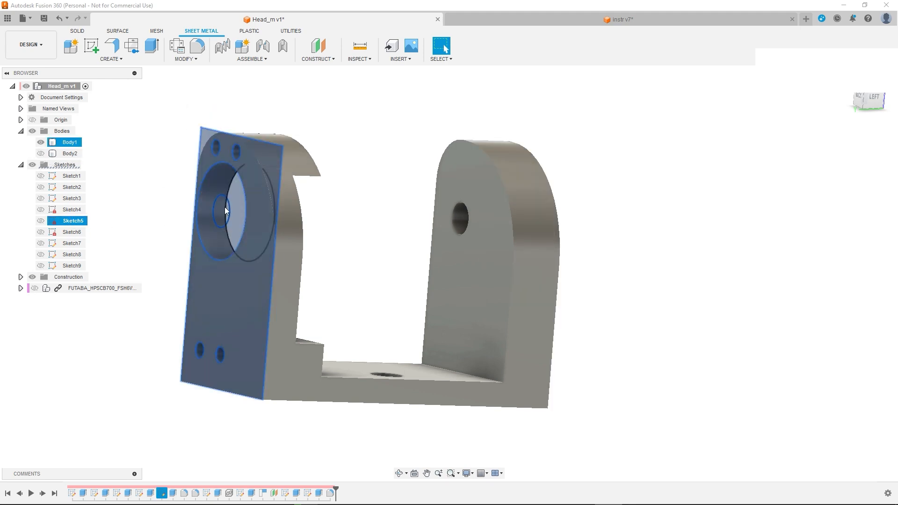
left_click(71, 221)
left_click(72, 221)
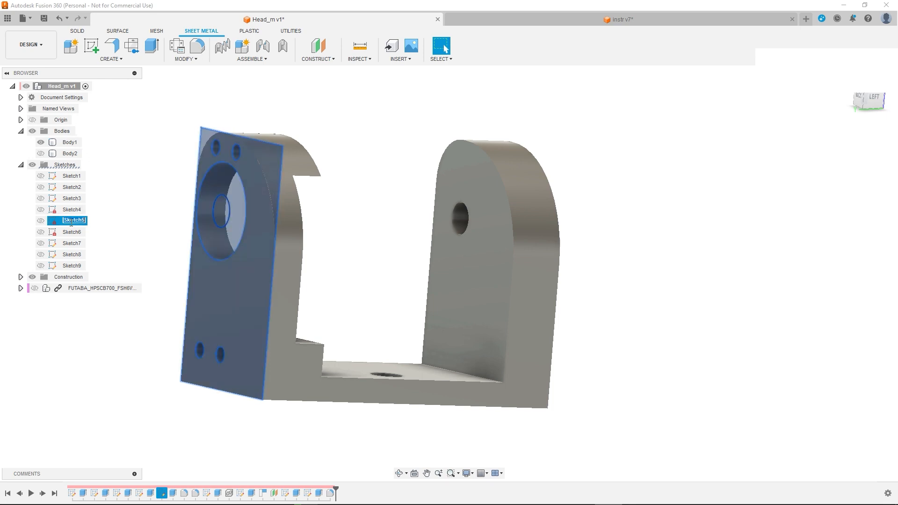
left_click(72, 231)
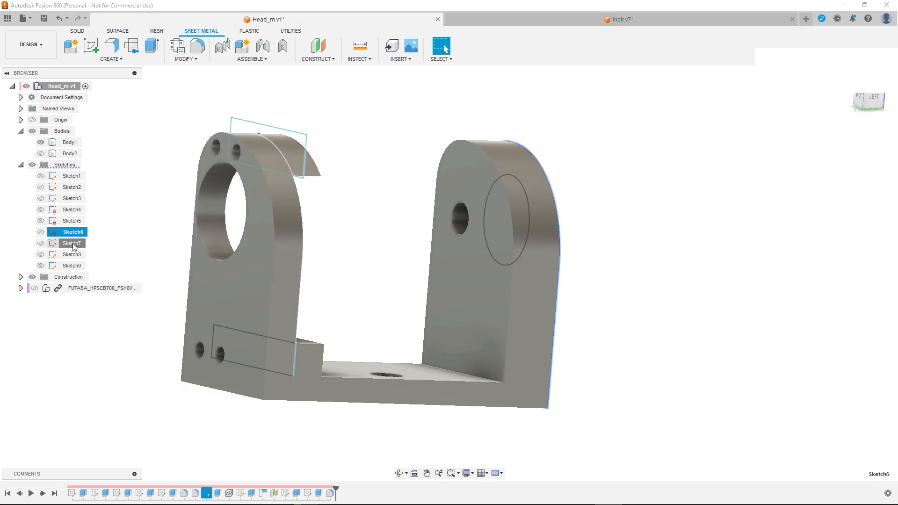
left_click(73, 243)
left_click(71, 212)
left_click(72, 221)
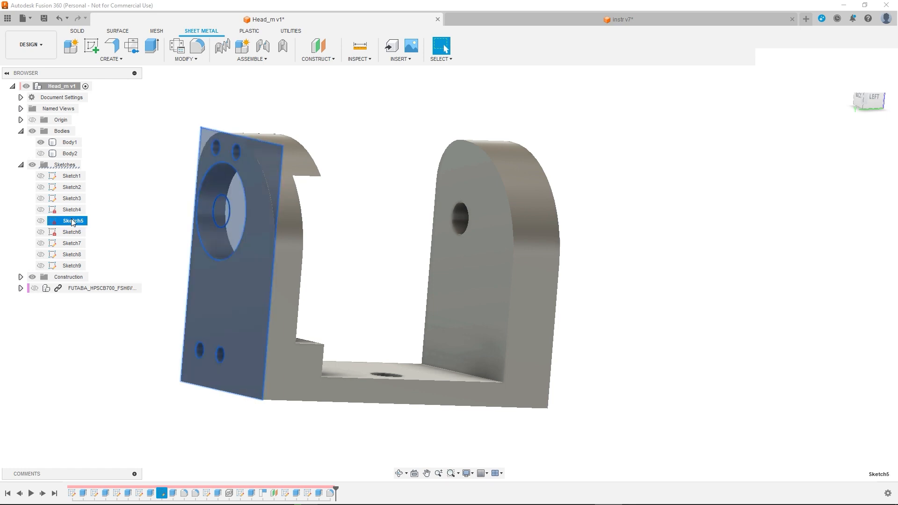
Step: Reuse the 8 mm circle from Sketch5, show the inverted-U body again and cut the circle across through its far leg
right_click(71, 222)
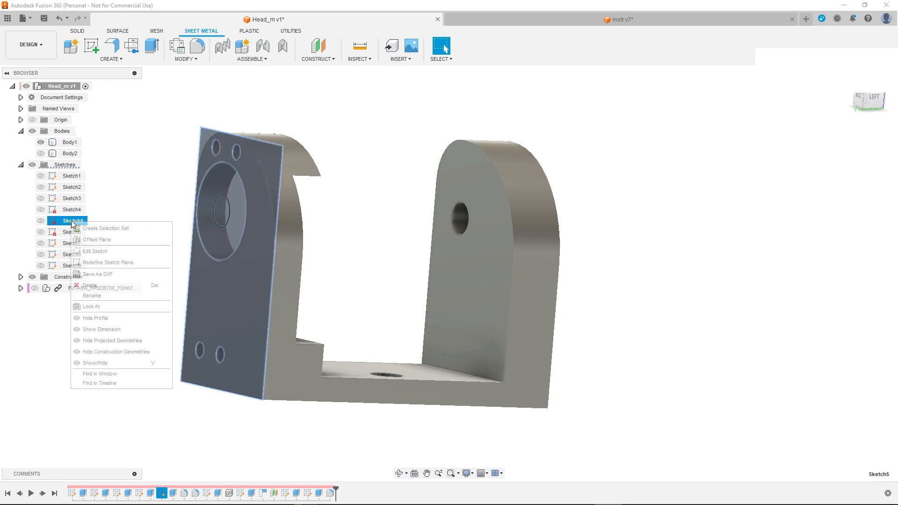
left_click(96, 252)
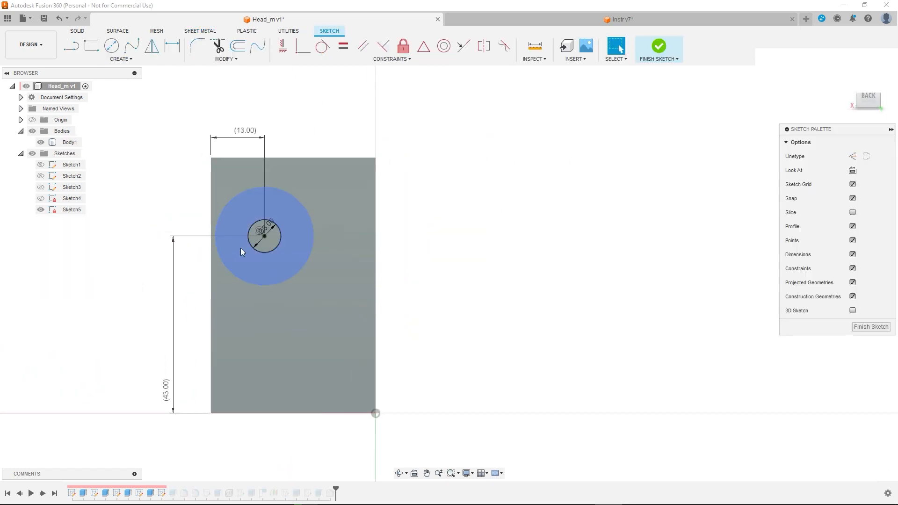
middle_click_drag(407, 275, 389, 288, "shift")
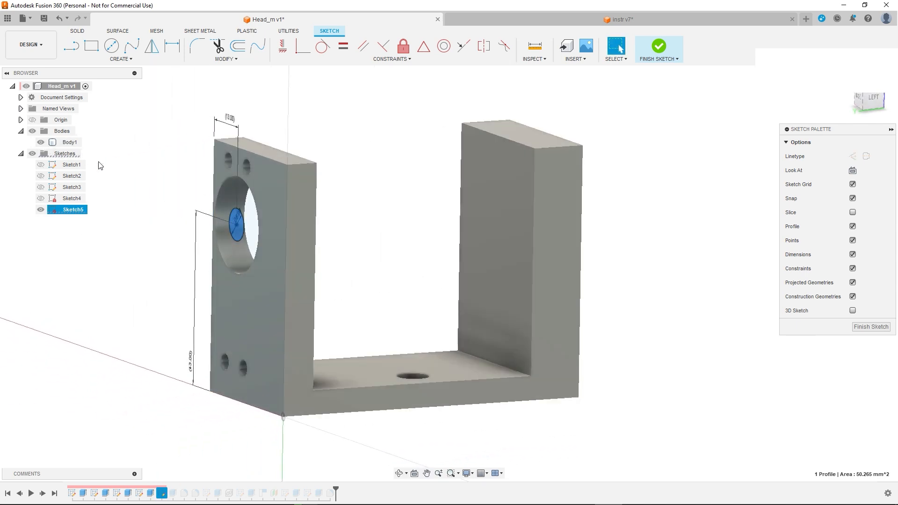
left_click(853, 327)
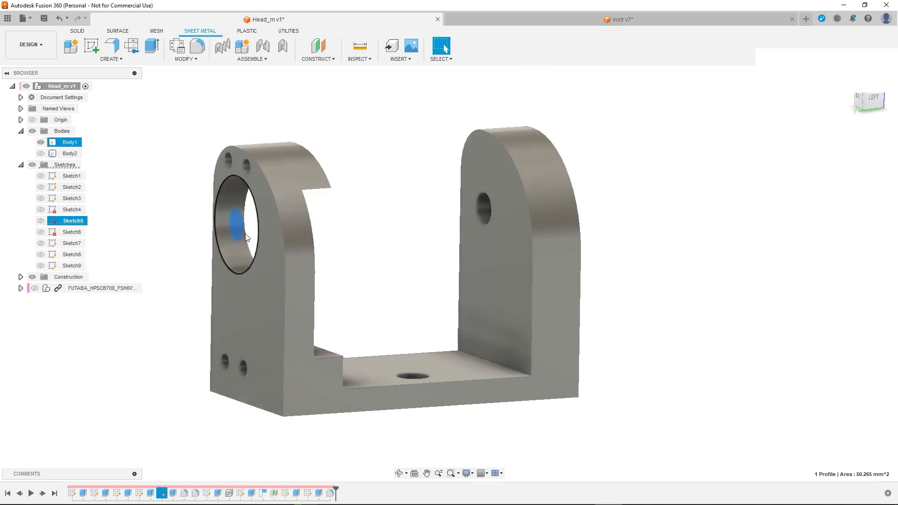
left_click(41, 154)
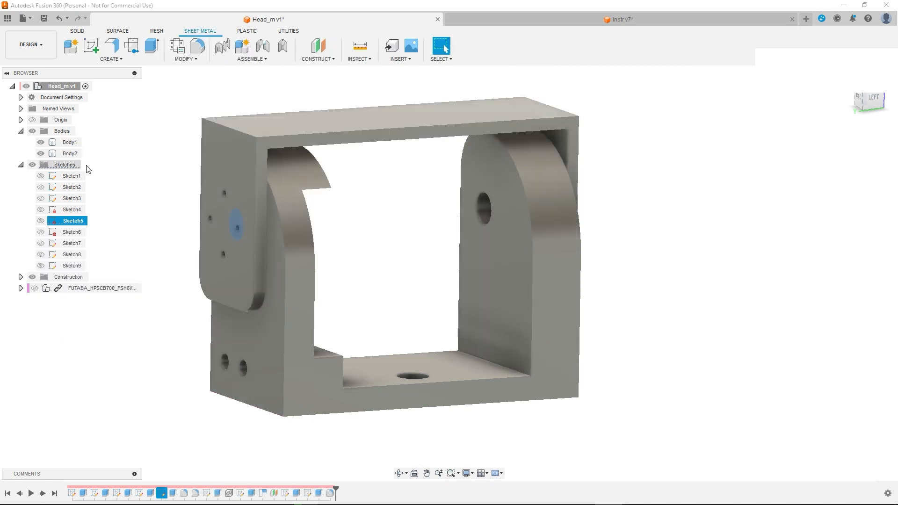
left_click(152, 45)
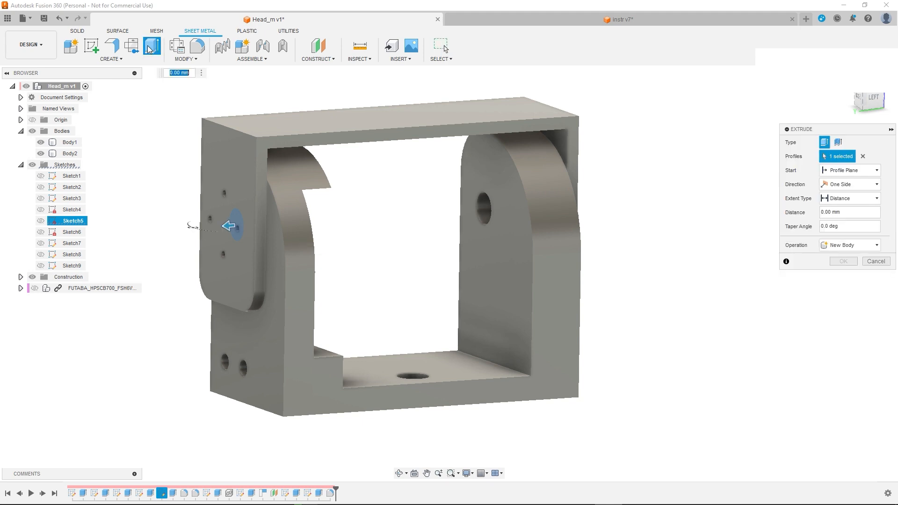
left_click_drag(229, 226, 635, 245)
left_click(842, 276)
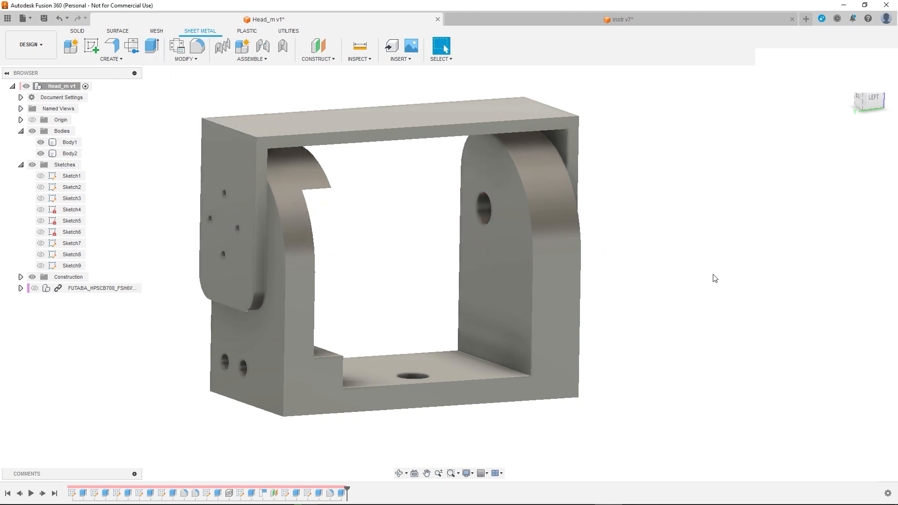
Step: Start a sketch on the inverted-U part's servo-side leg and join its opposite screw holes with two crossing construction lines
middle_click_drag(658, 277, 710, 254, "shift")
left_click(293, 221)
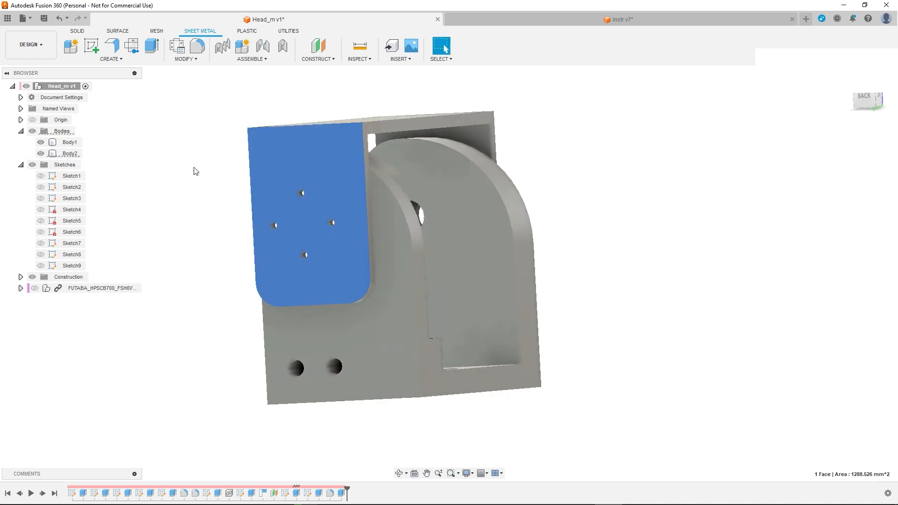
left_click(90, 46)
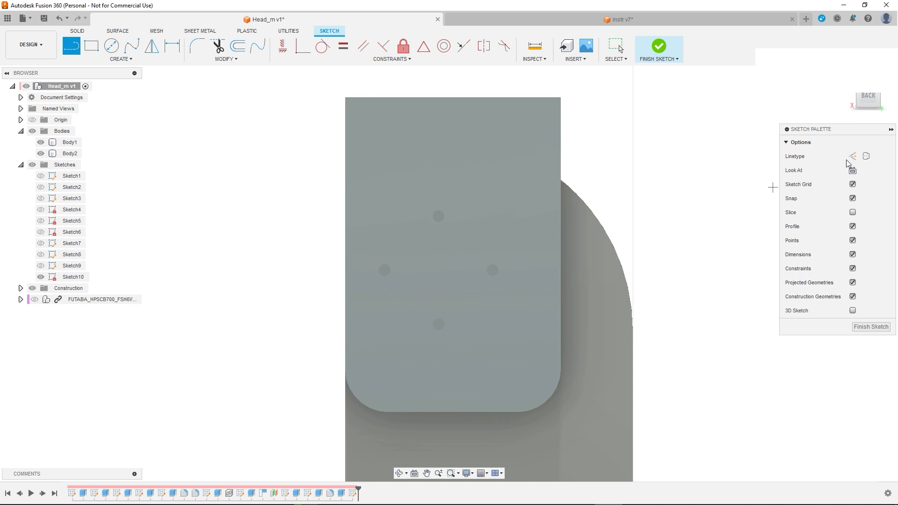
left_click(439, 217)
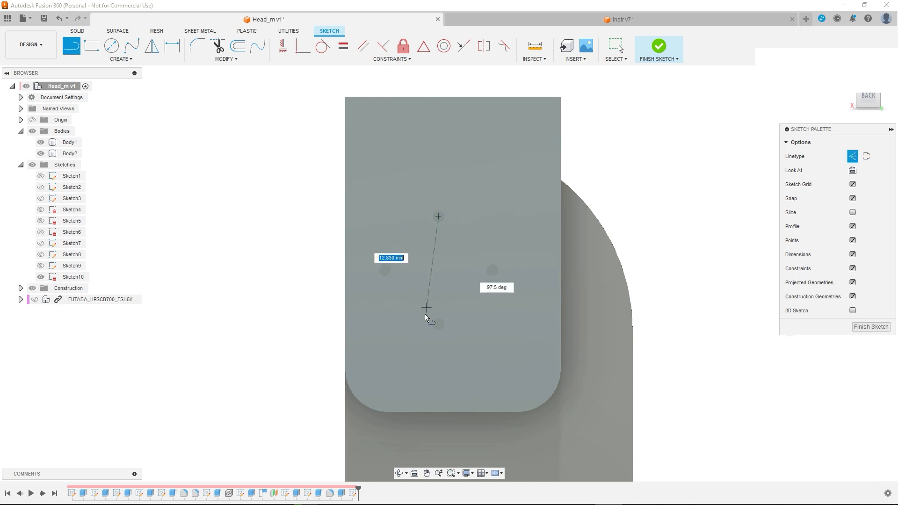
left_click(438, 324)
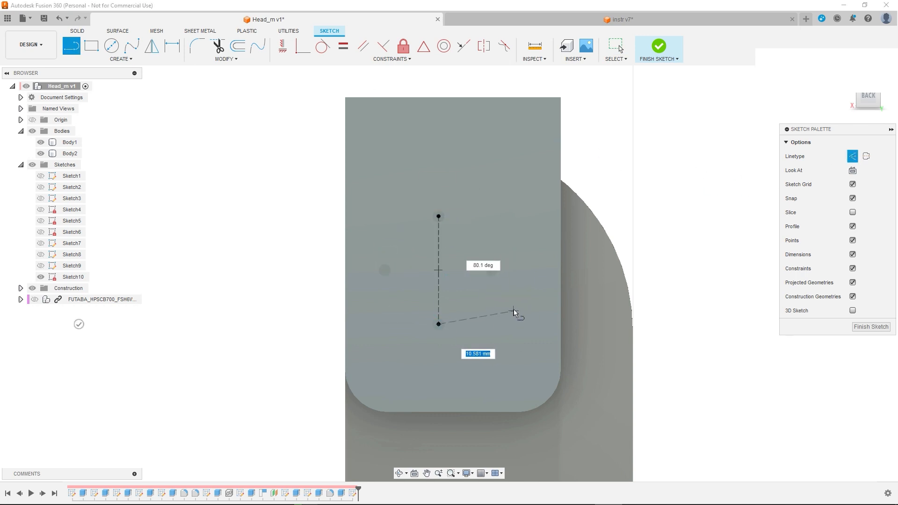
key("Escape")
left_click(71, 47)
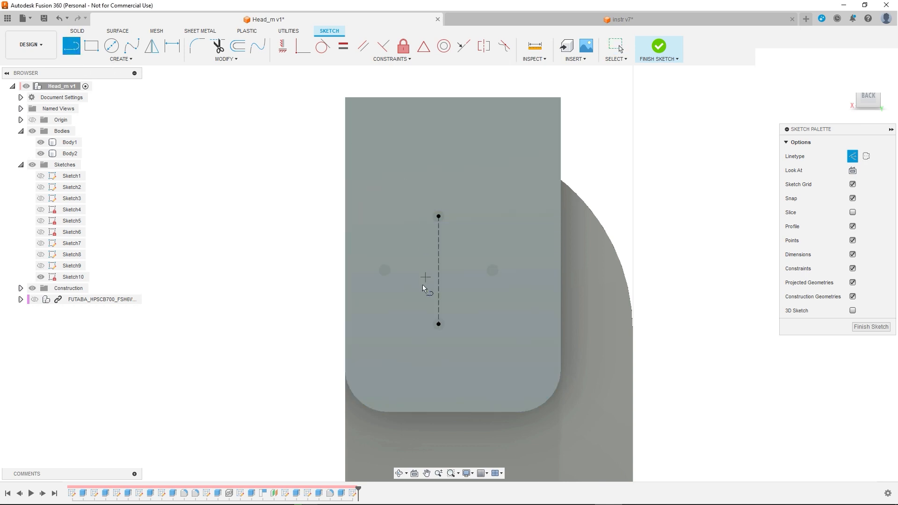
left_click(384, 270)
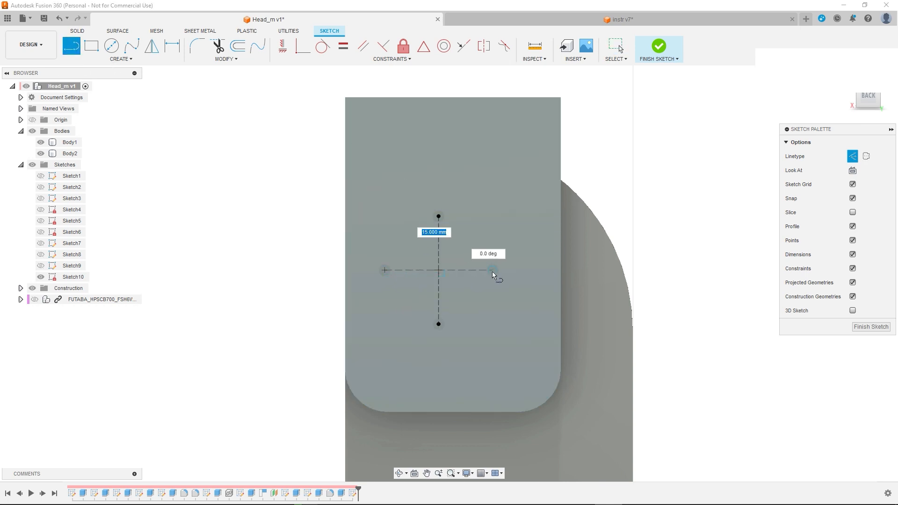
left_click(493, 271)
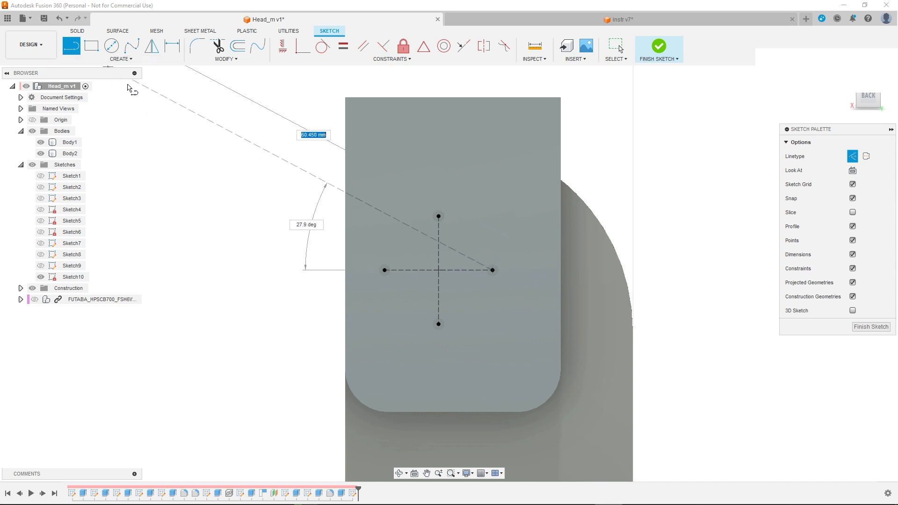
key("Escape")
Step: Draw a 7 mm diameter solid-line circle centred where the two construction lines cross
left_click(112, 46)
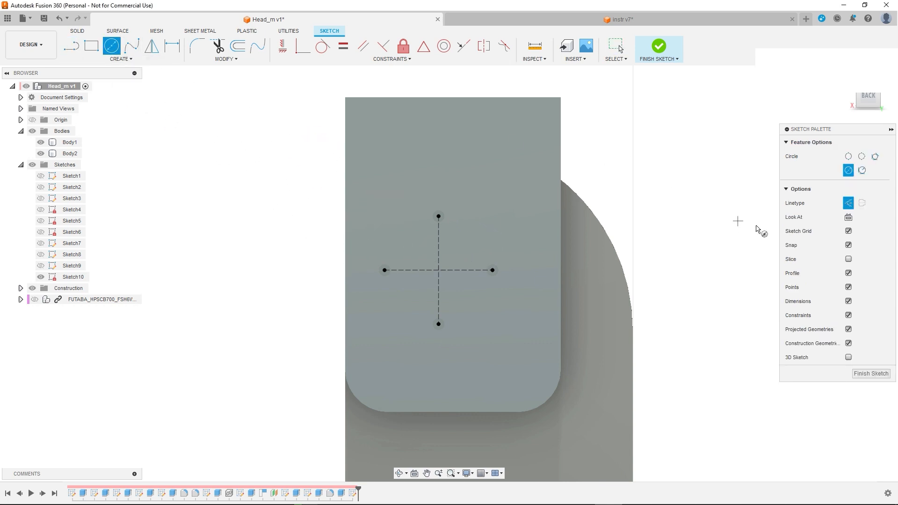
left_click(848, 205)
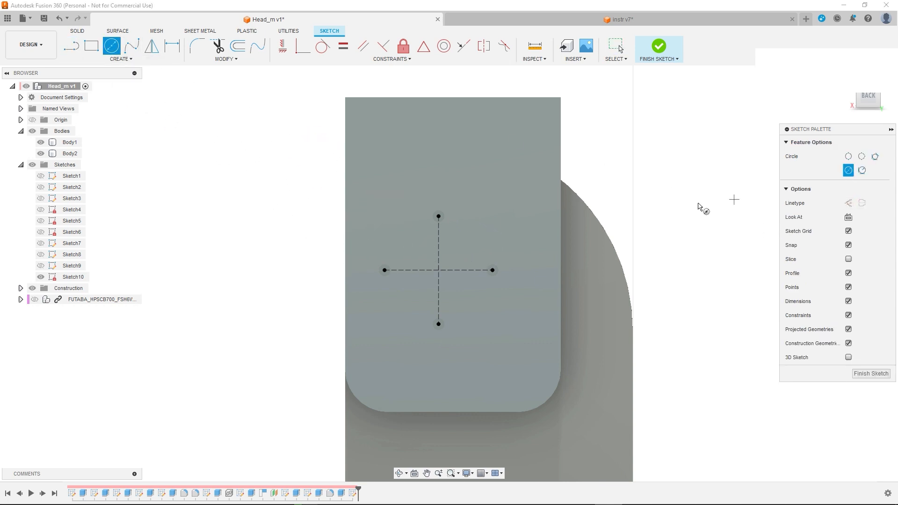
left_click(439, 270)
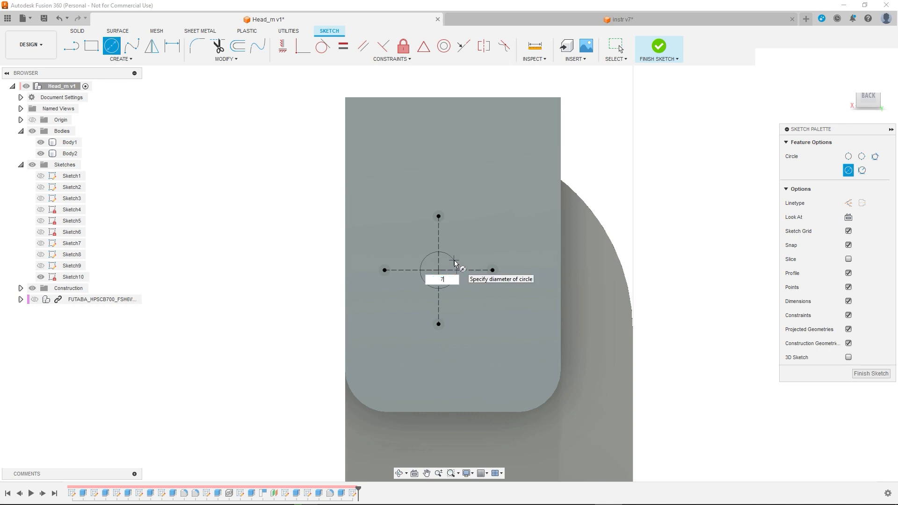
key("Return")
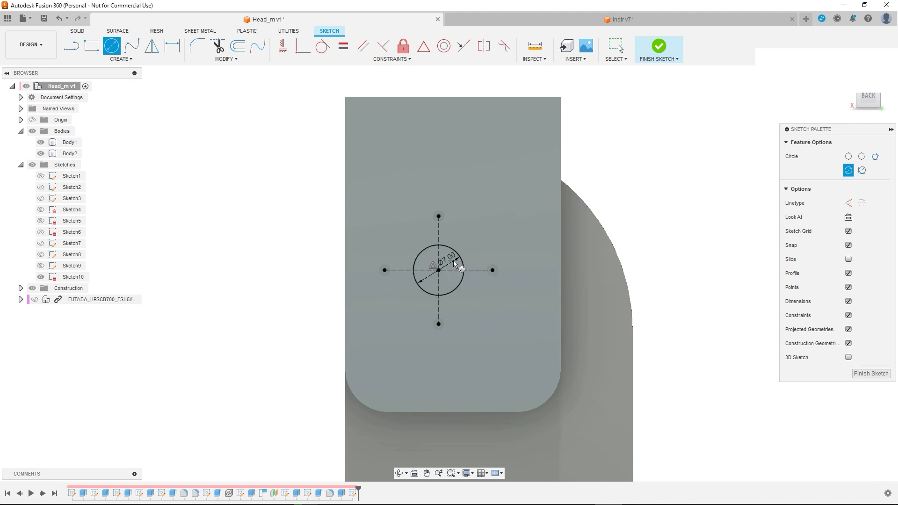
key("Escape")
Step: Hide the U bracket, cut the 7 mm circle 5 mm inward through the servo-side leg, and show the bracket again
left_click(454, 273)
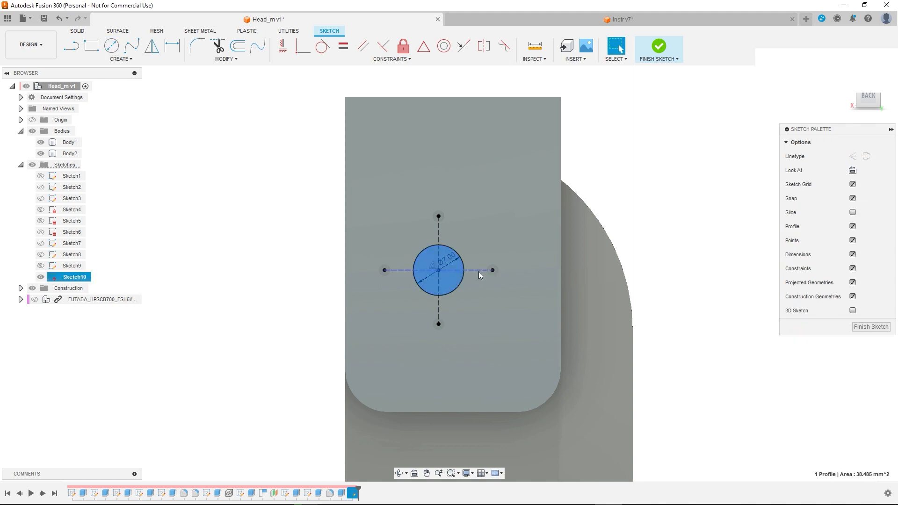
middle_click_drag(479, 271, 416, 281, "shift")
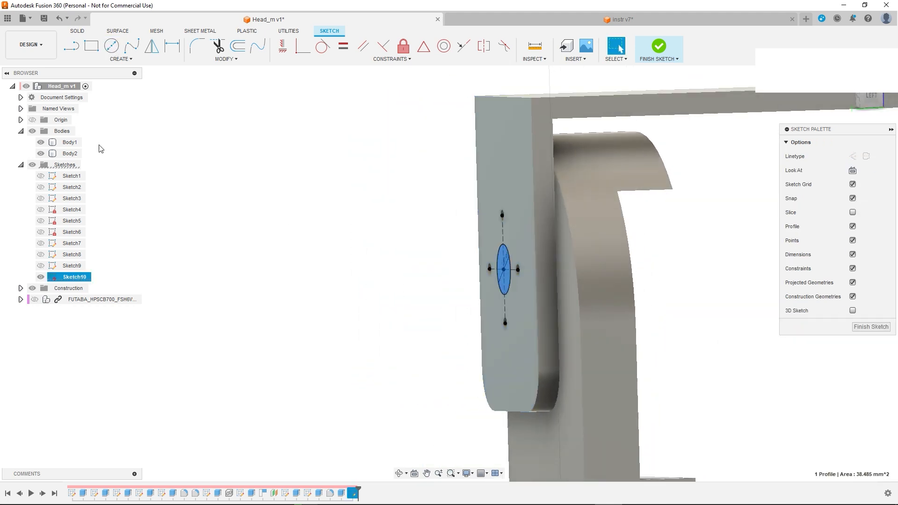
left_click(40, 143)
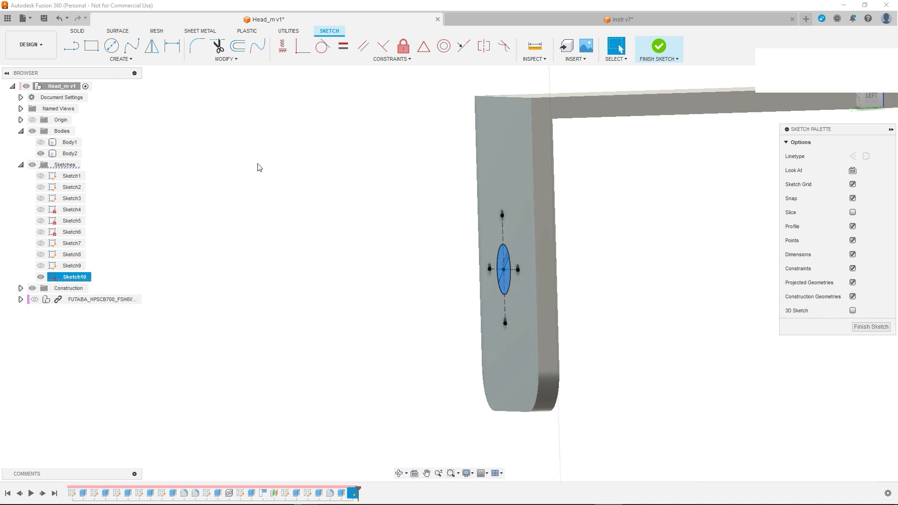
left_click(192, 33)
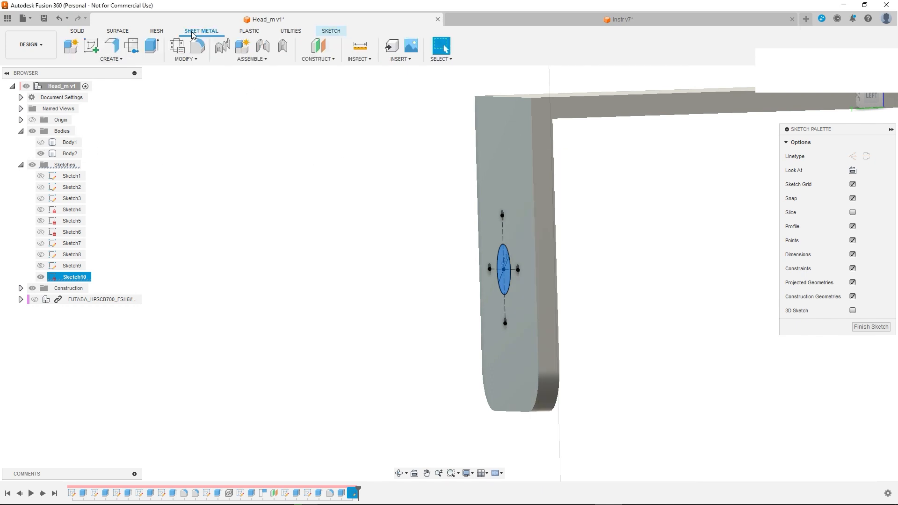
left_click(152, 46)
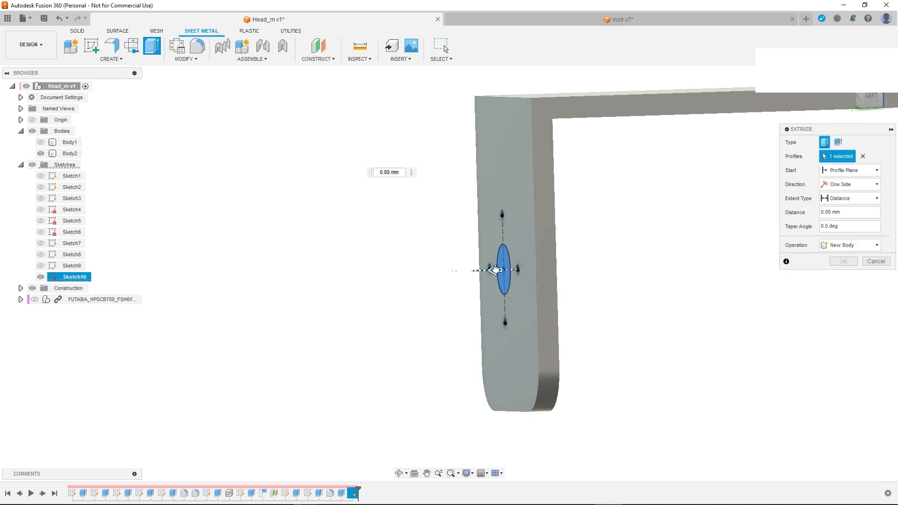
left_click_drag(496, 270, 529, 272)
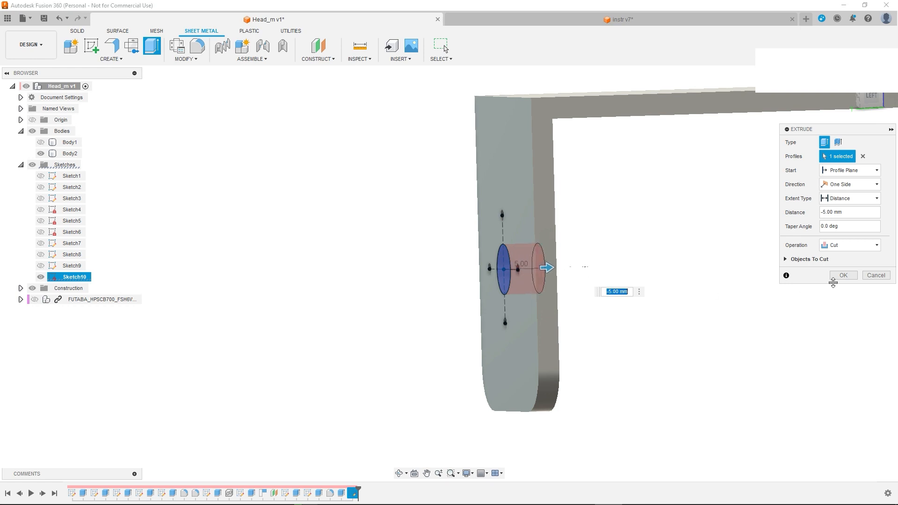
left_click(843, 276)
middle_click_drag(405, 293, 385, 272, "shift")
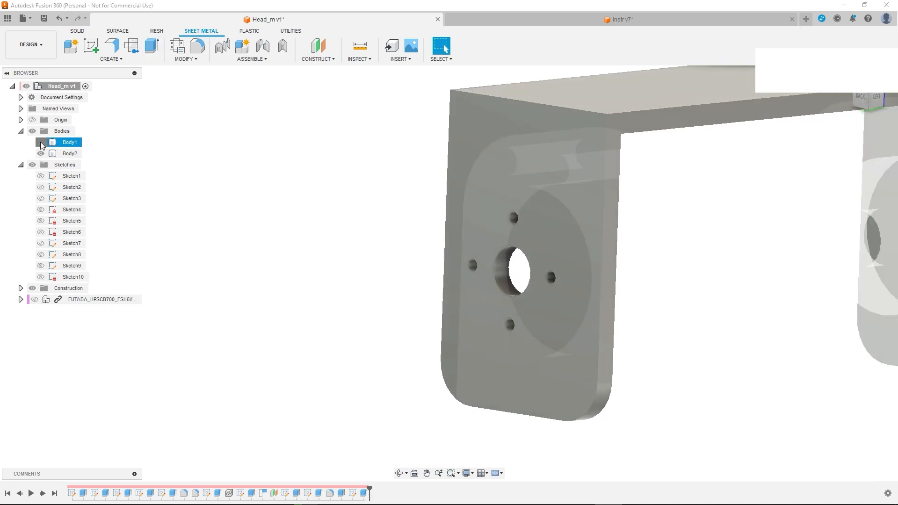
left_click(41, 142)
Step: Start a sketch on the inverted-U part's top face and draw an 8 mm diameter circle at the face's centre
scroll(623, 293, "down", 3)
middle_click_drag(718, 326, 234, 344, "shift")
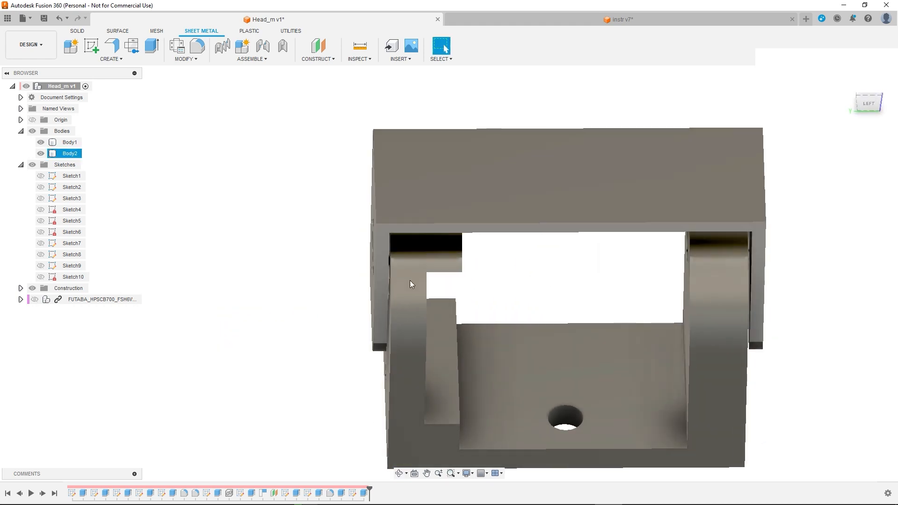
left_click(548, 175)
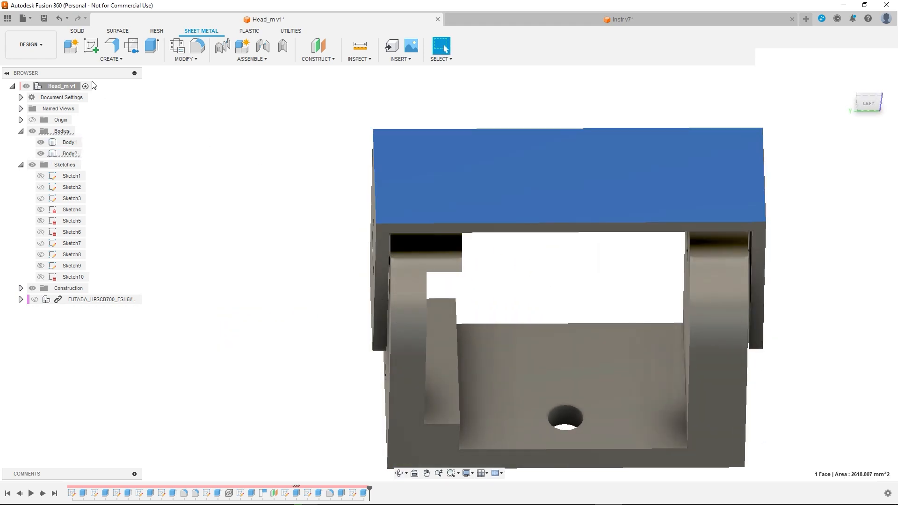
left_click(92, 46)
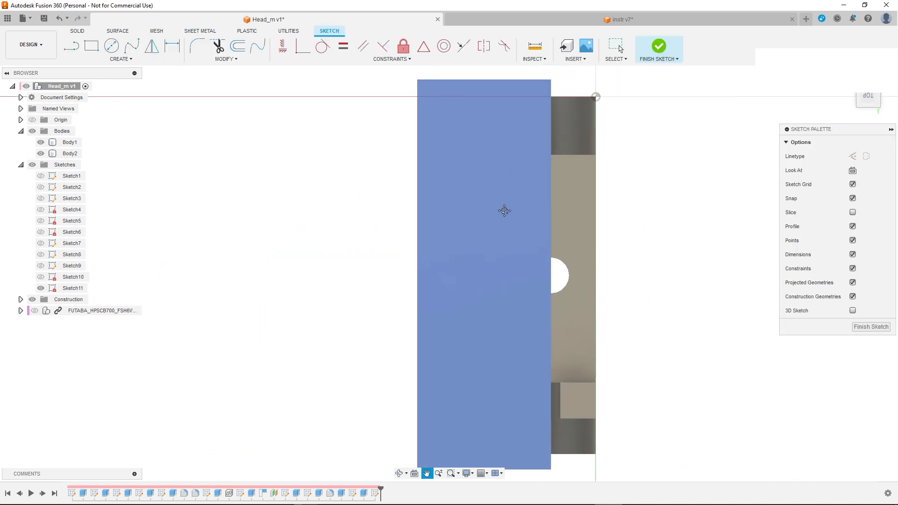
left_click(114, 50)
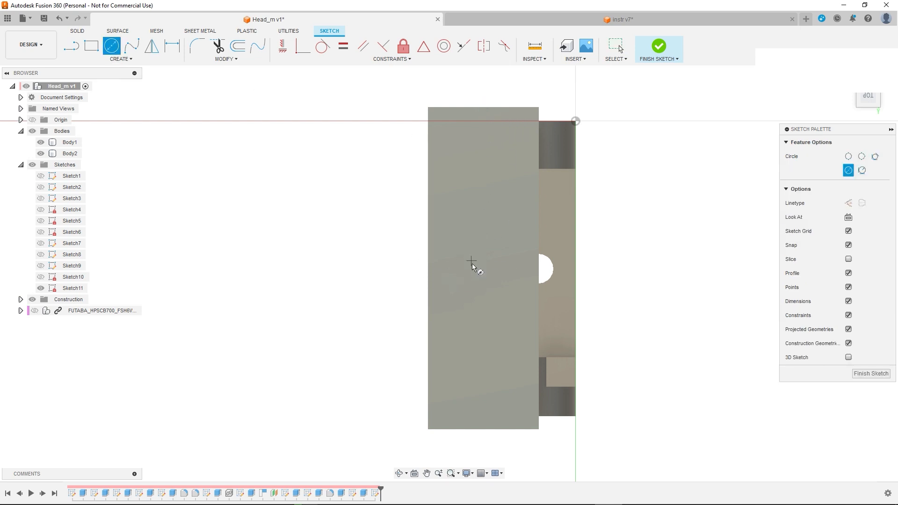
left_click(484, 268)
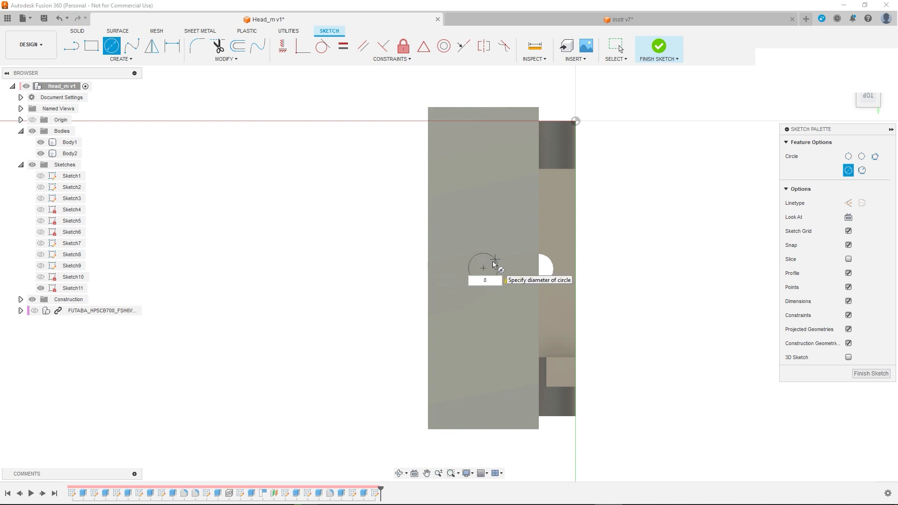
type("8")
key("Return")
key("Escape")
Step: Extrude the 8 mm circle -22 mm as a cut through the inverted-U part's top plate
middle_click_drag(497, 295, 473, 299, "shift")
left_click(409, 208)
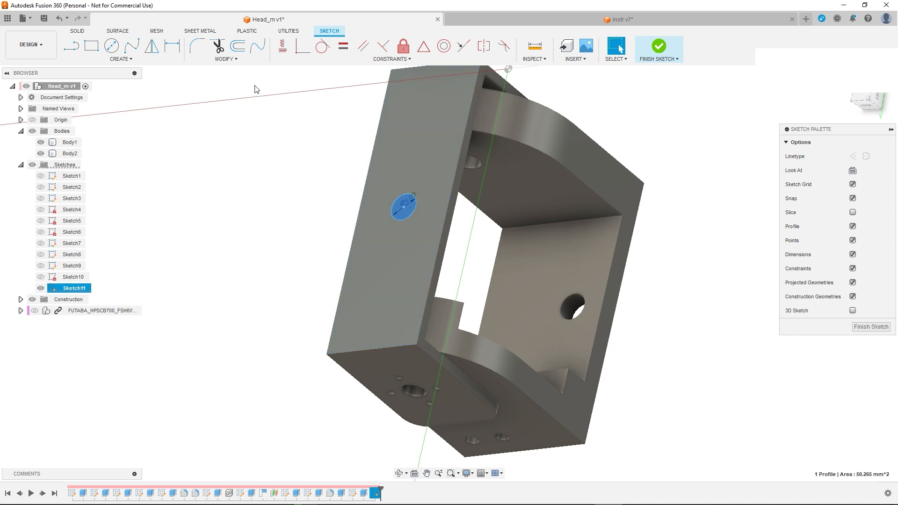
left_click(201, 31)
left_click(152, 46)
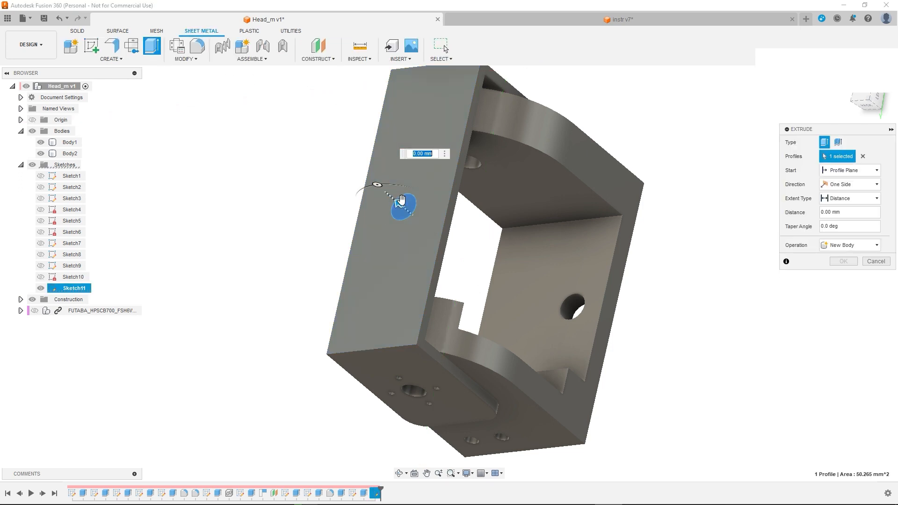
left_click_drag(409, 211, 502, 246)
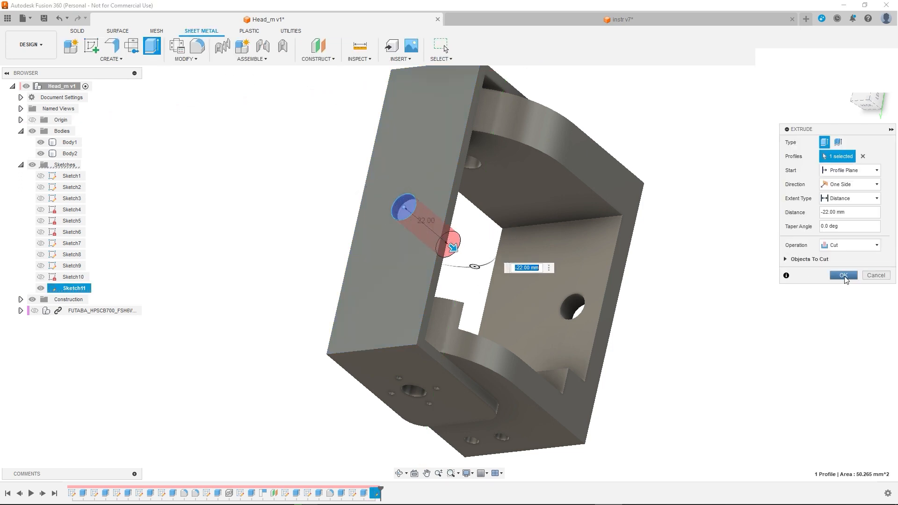
left_click(843, 276)
left_click(849, 85)
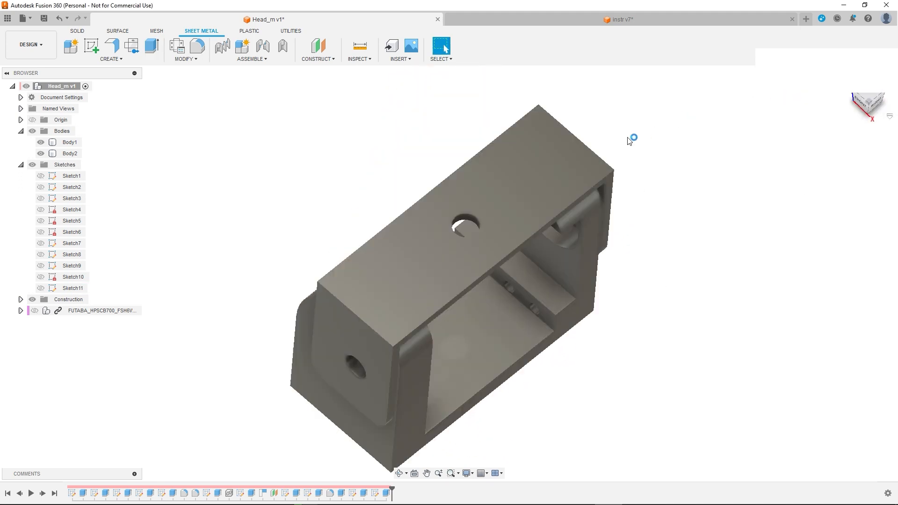
middle_click_drag(405, 304, 513, 257, "shift")
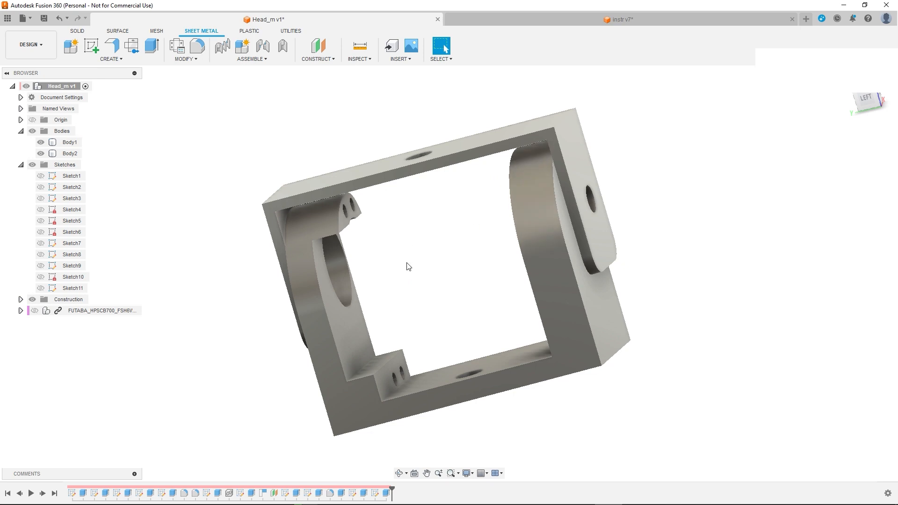
middle_click_drag(407, 266, 457, 253, "shift")
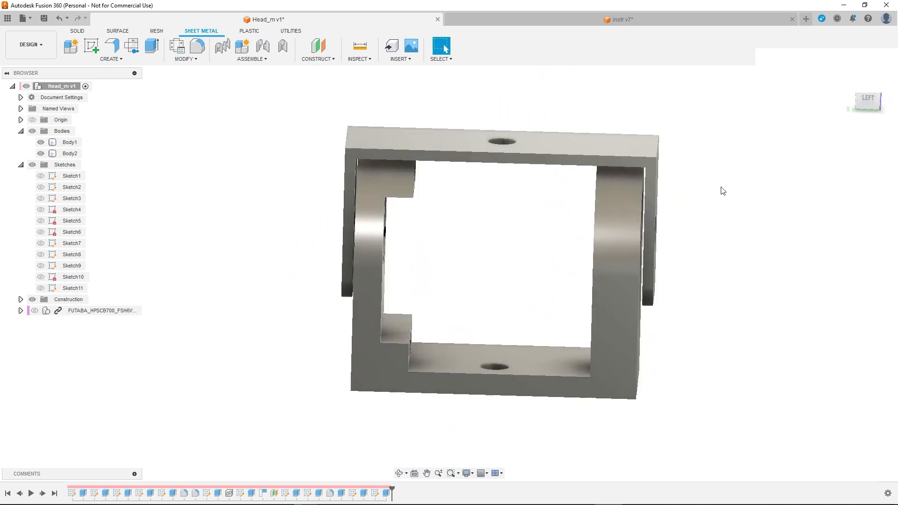